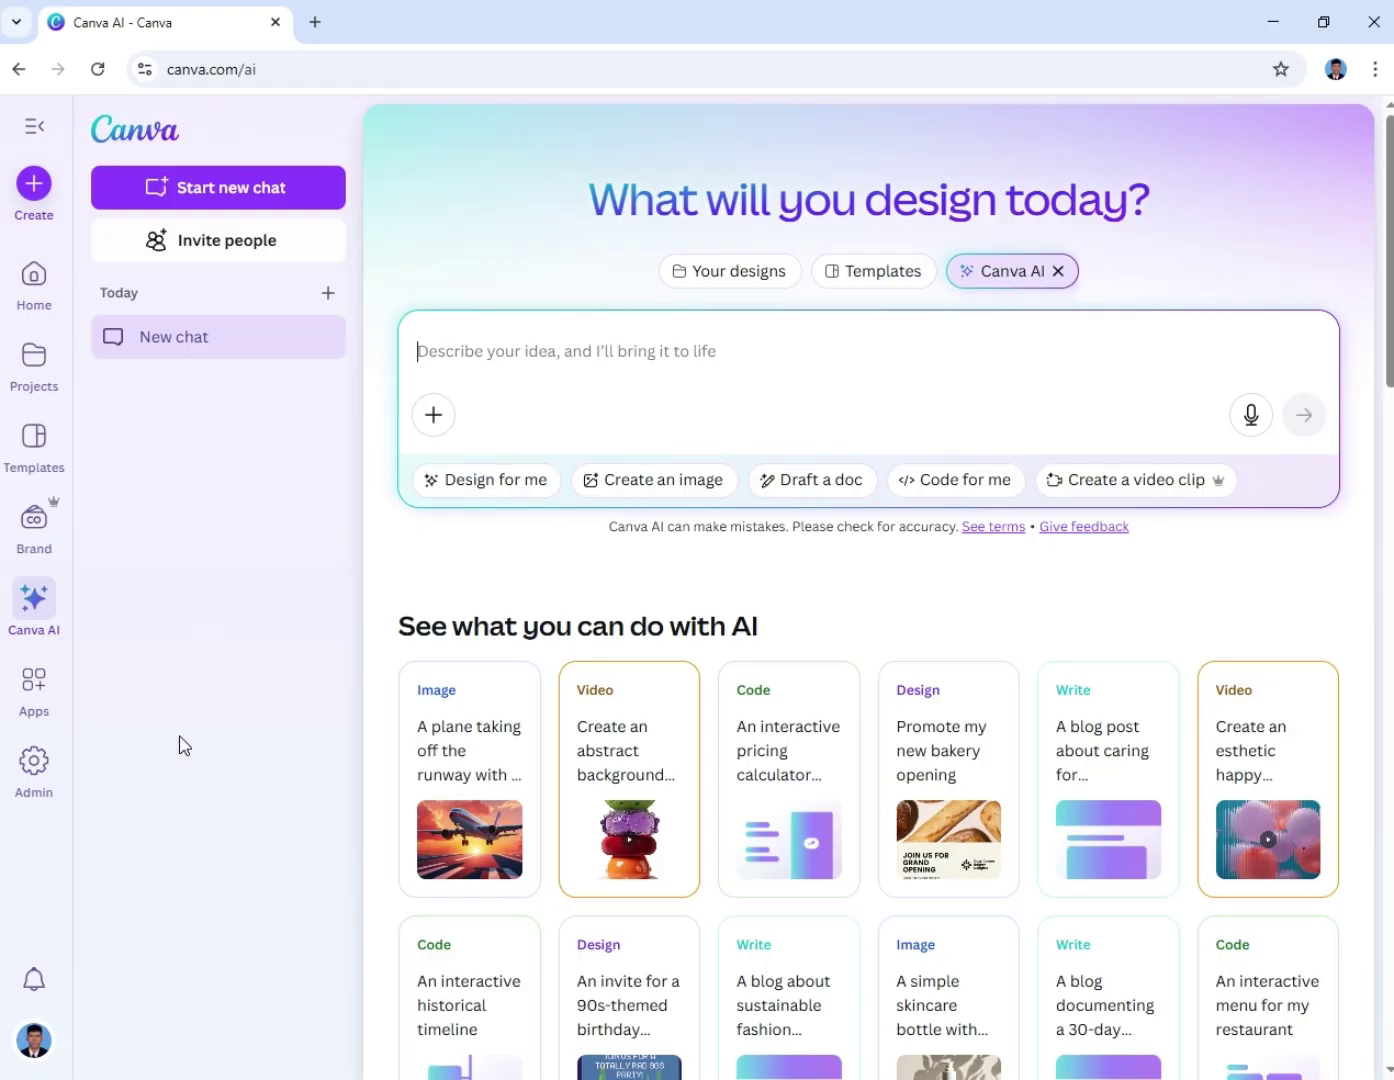
# Open the account's admin settings and review the profile page down to the link opening options
pyautogui.click(43, 777)
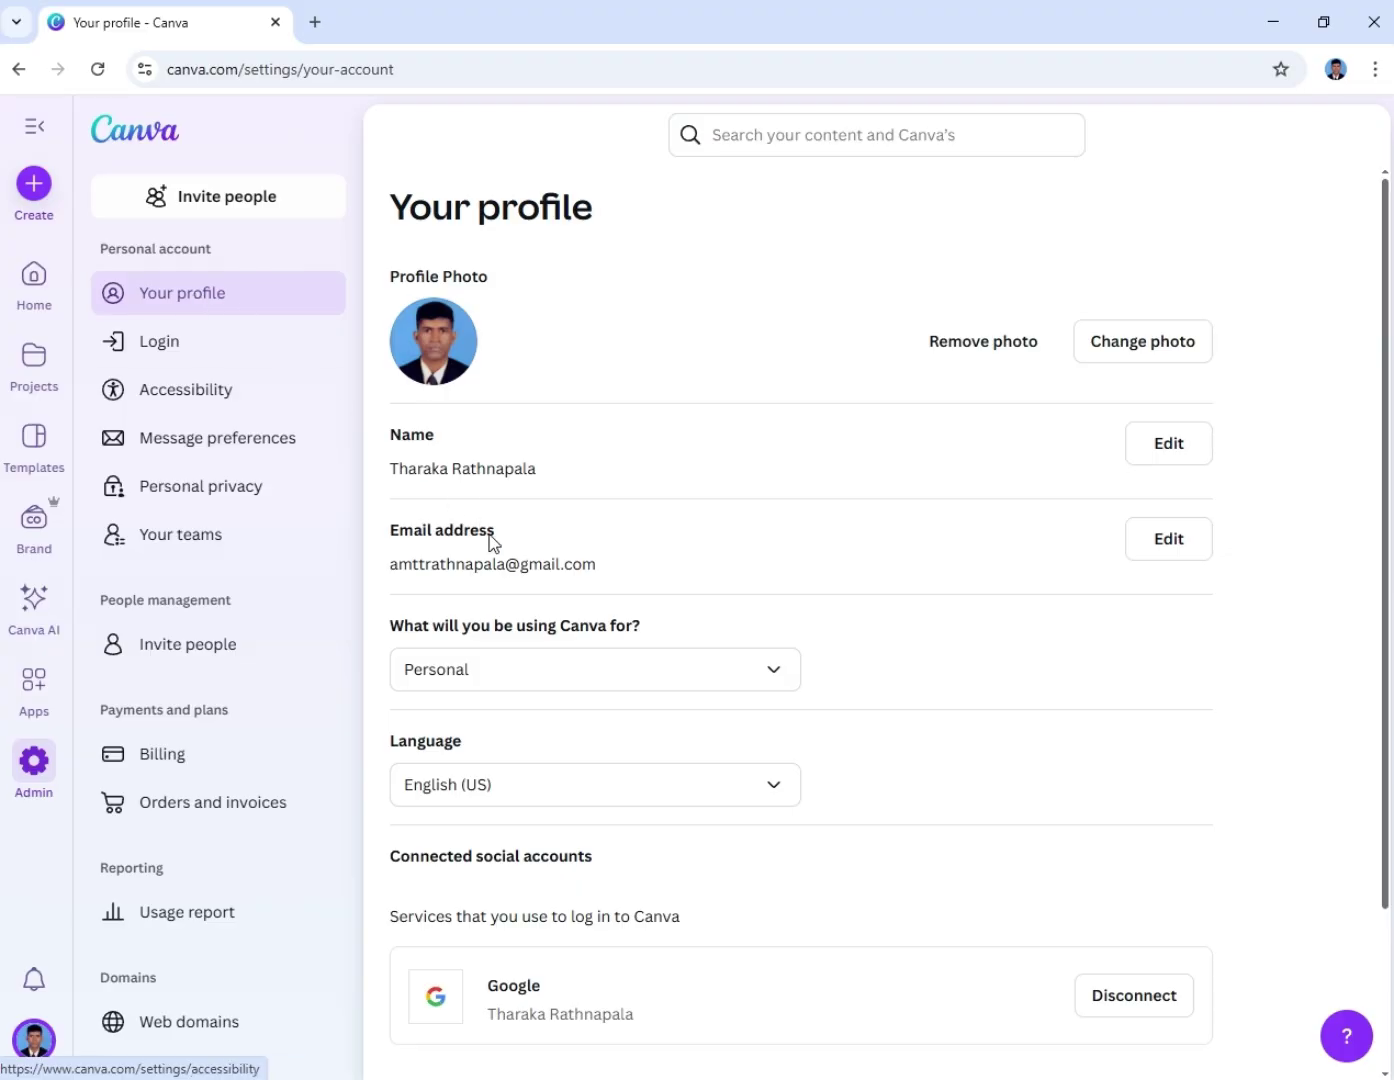
pyautogui.scroll(-1, 523, 585)
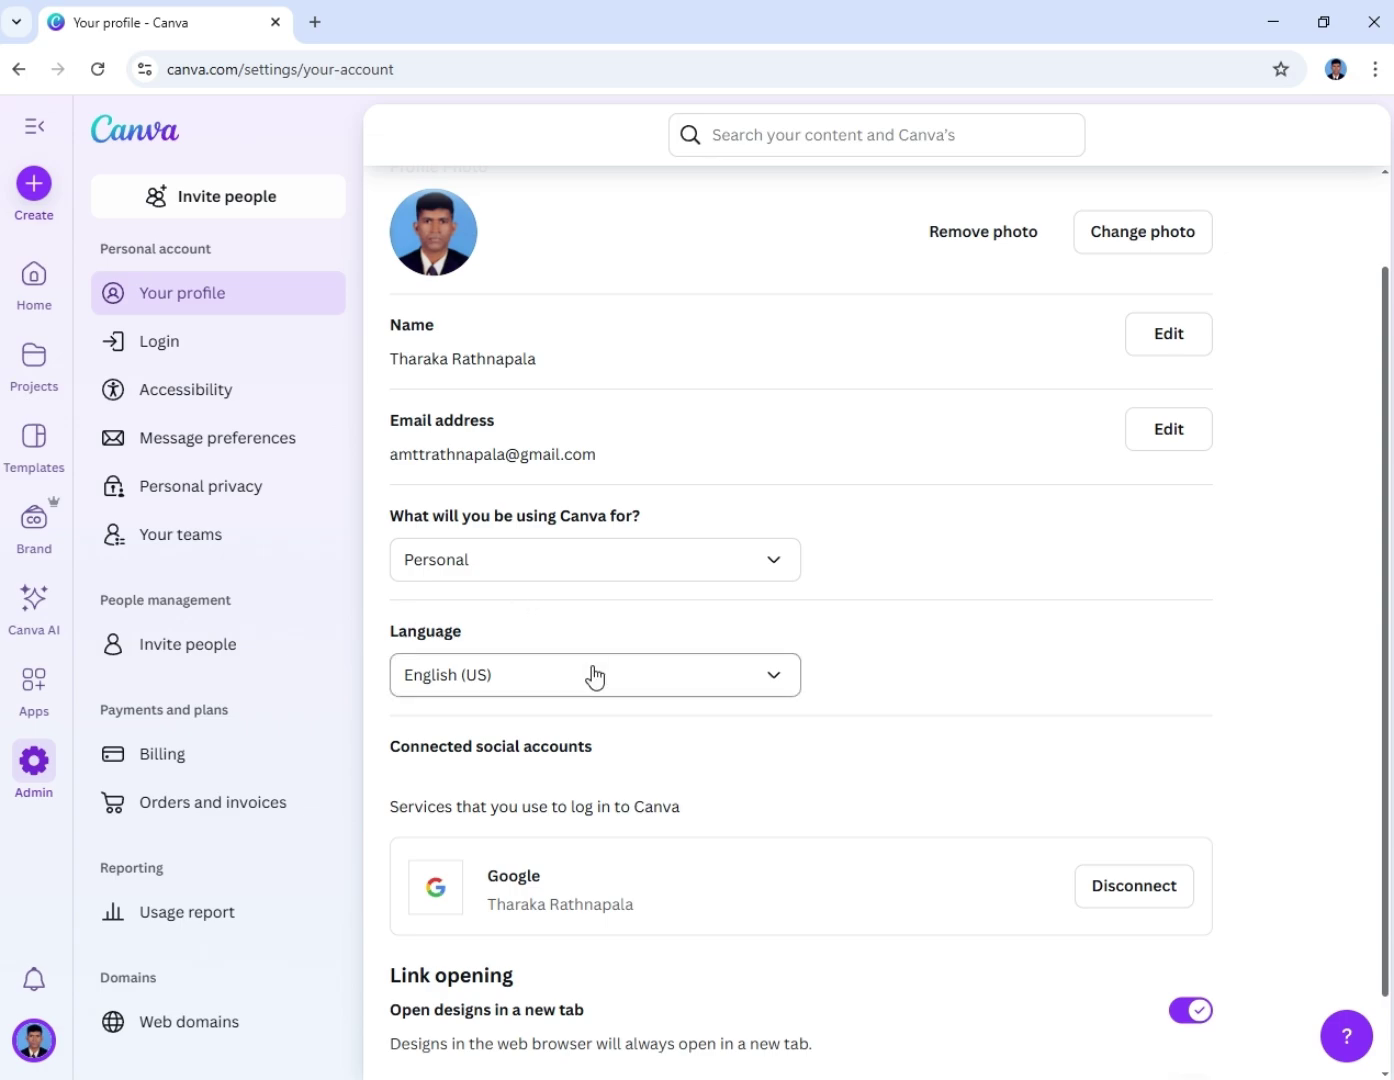
pyautogui.scroll(-1, 601, 680)
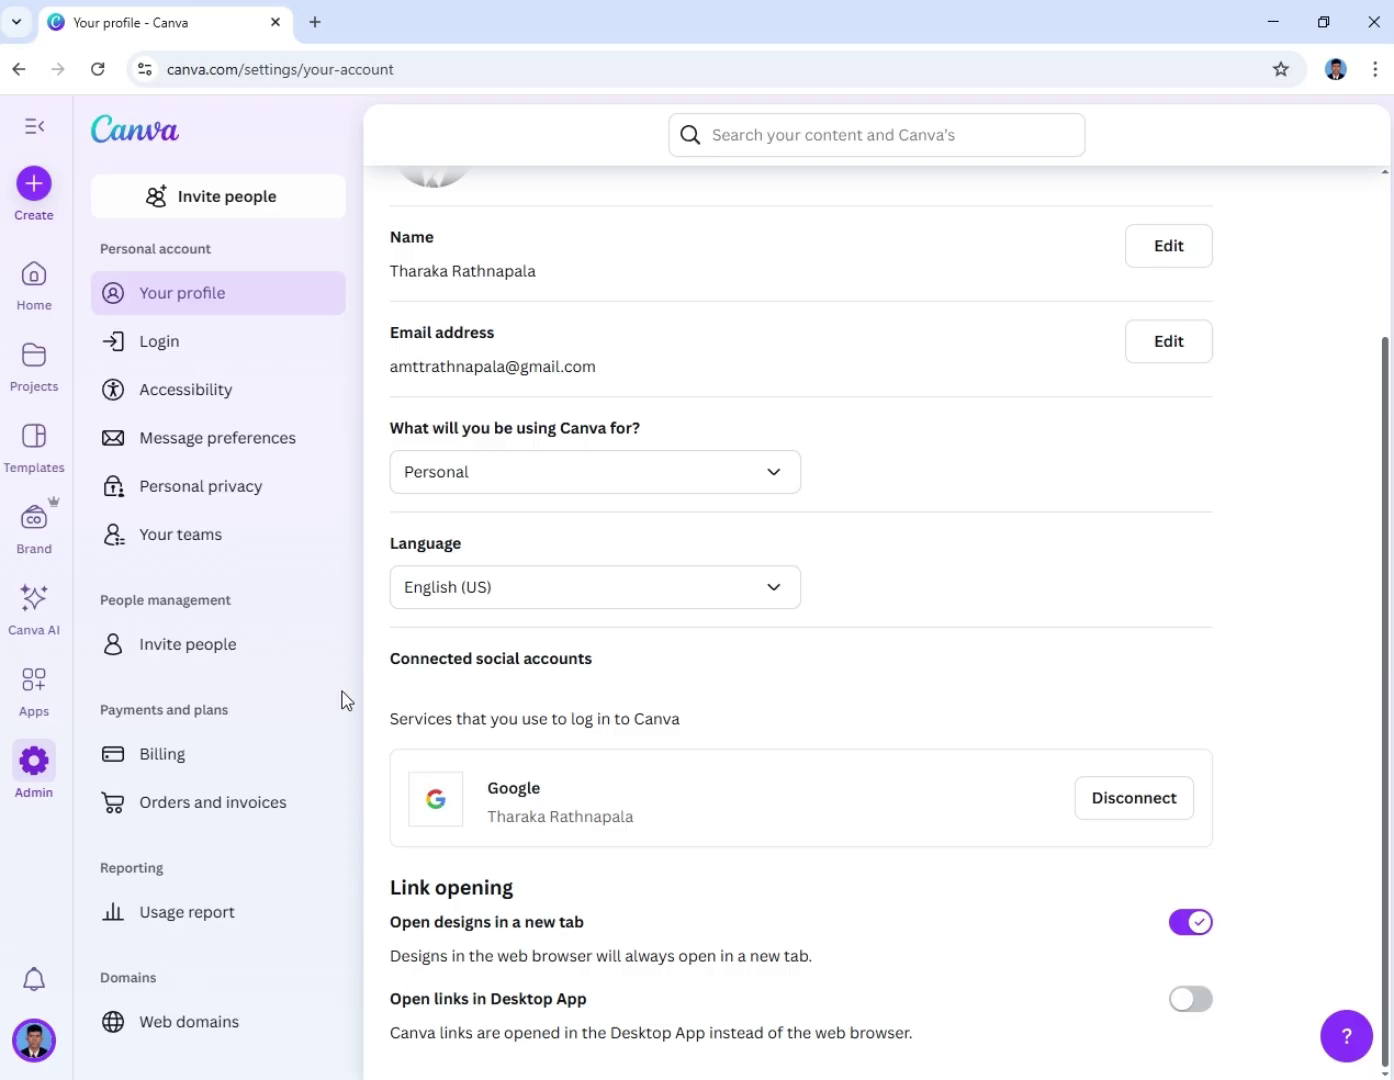
# Return to Canva AI, choose to create a video clip, and set its aspect ratio to 16:9
pyautogui.click(33, 600)
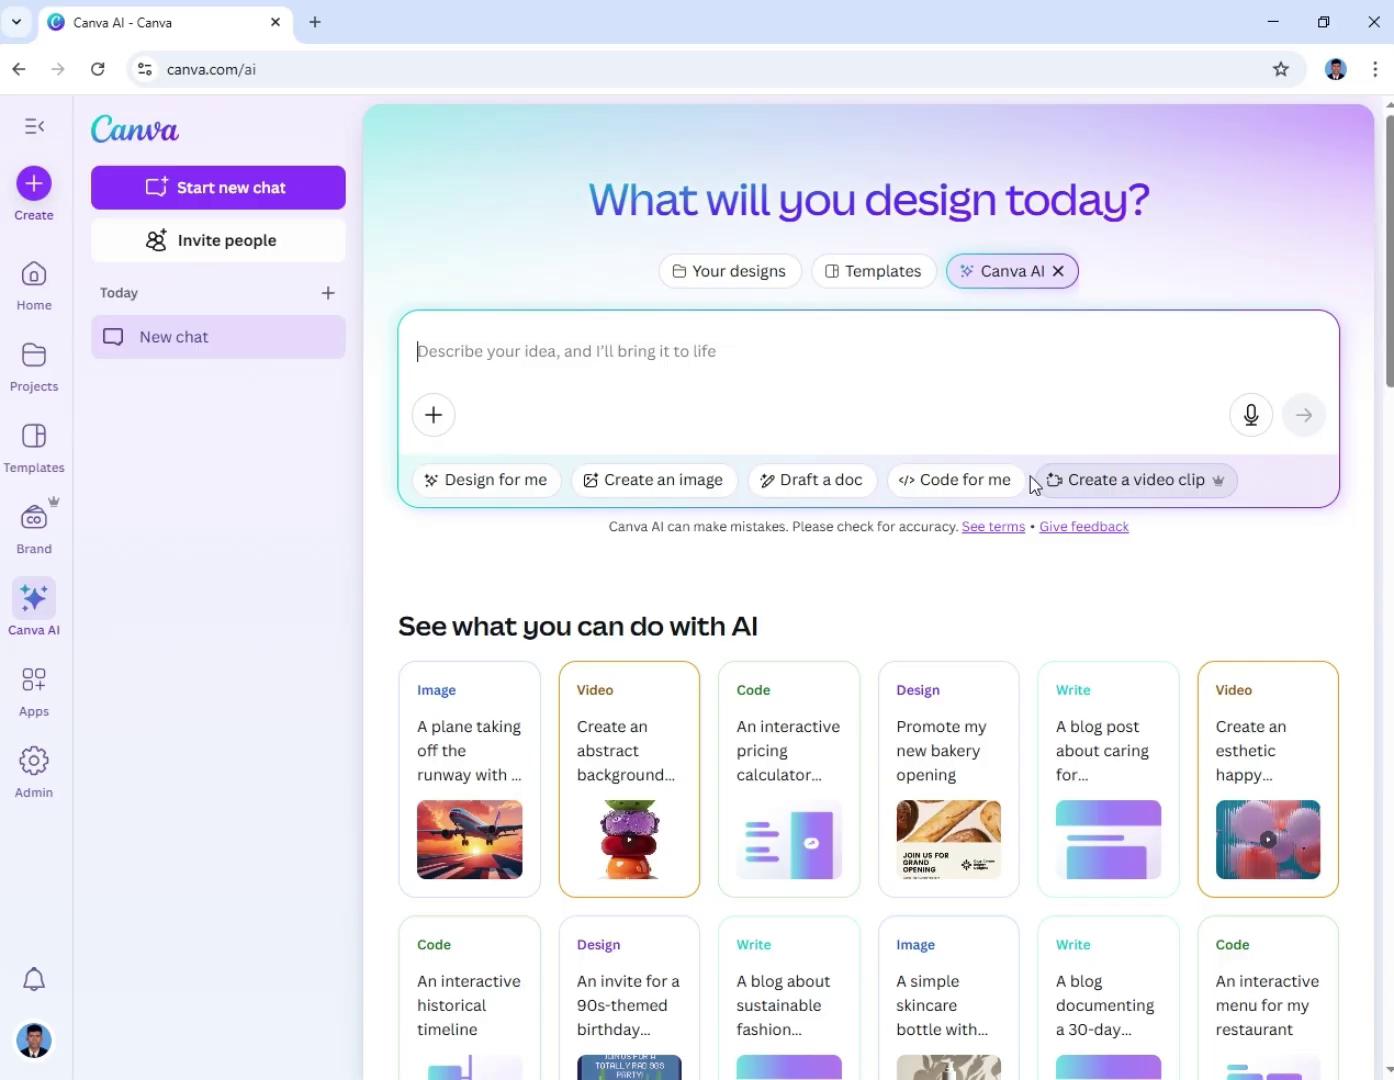
pyautogui.click(1154, 487)
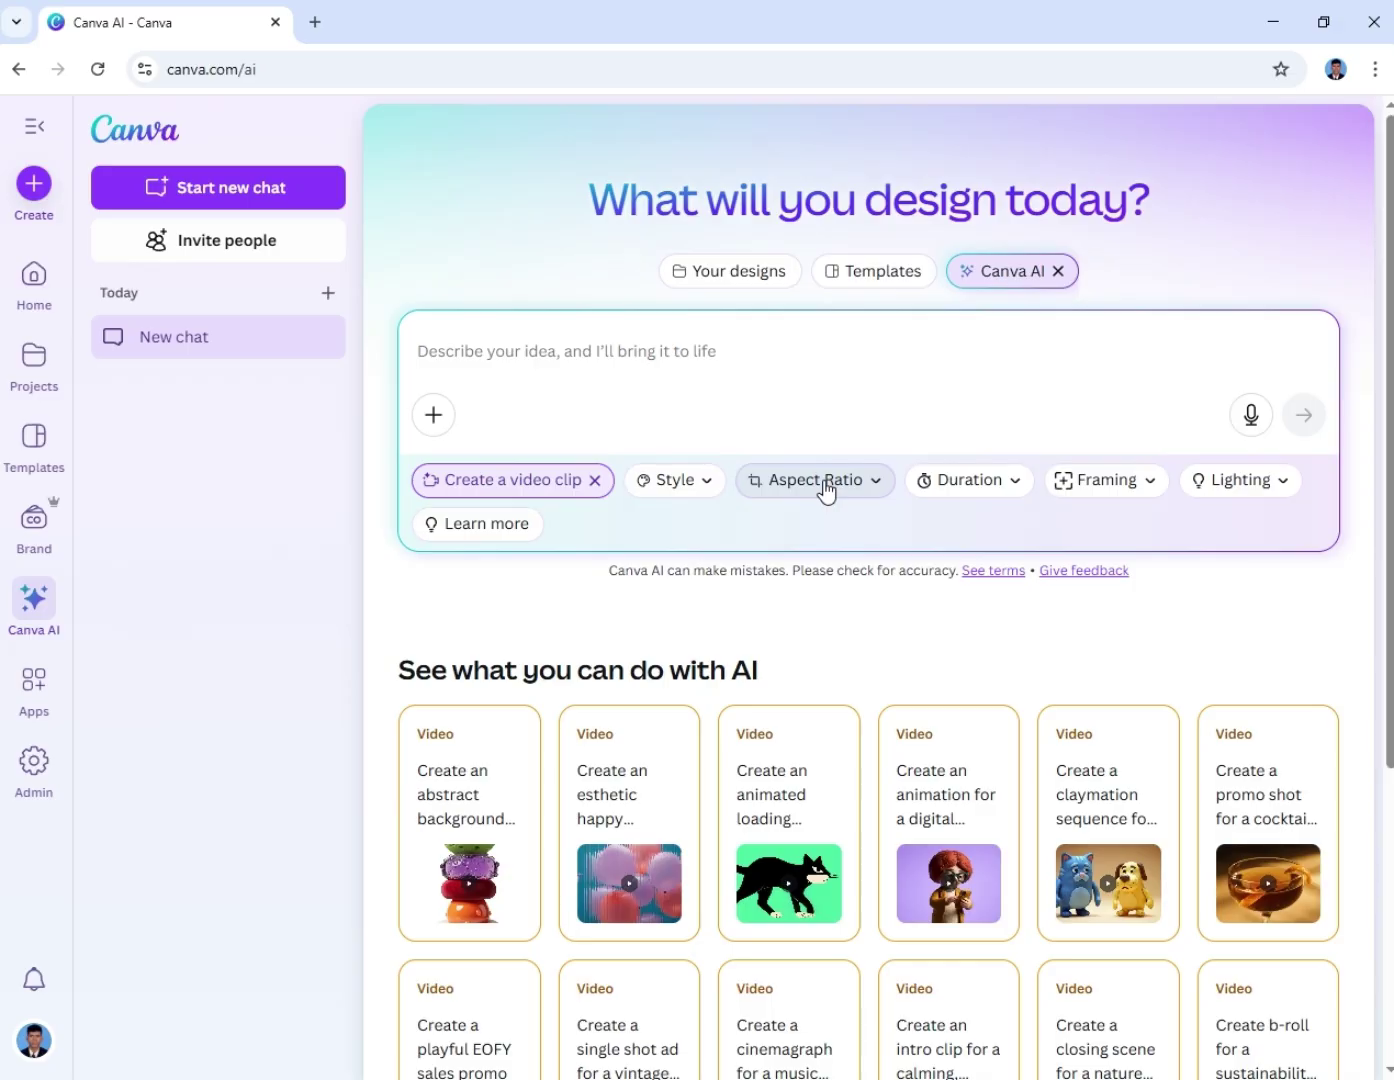
pyautogui.click(684, 489)
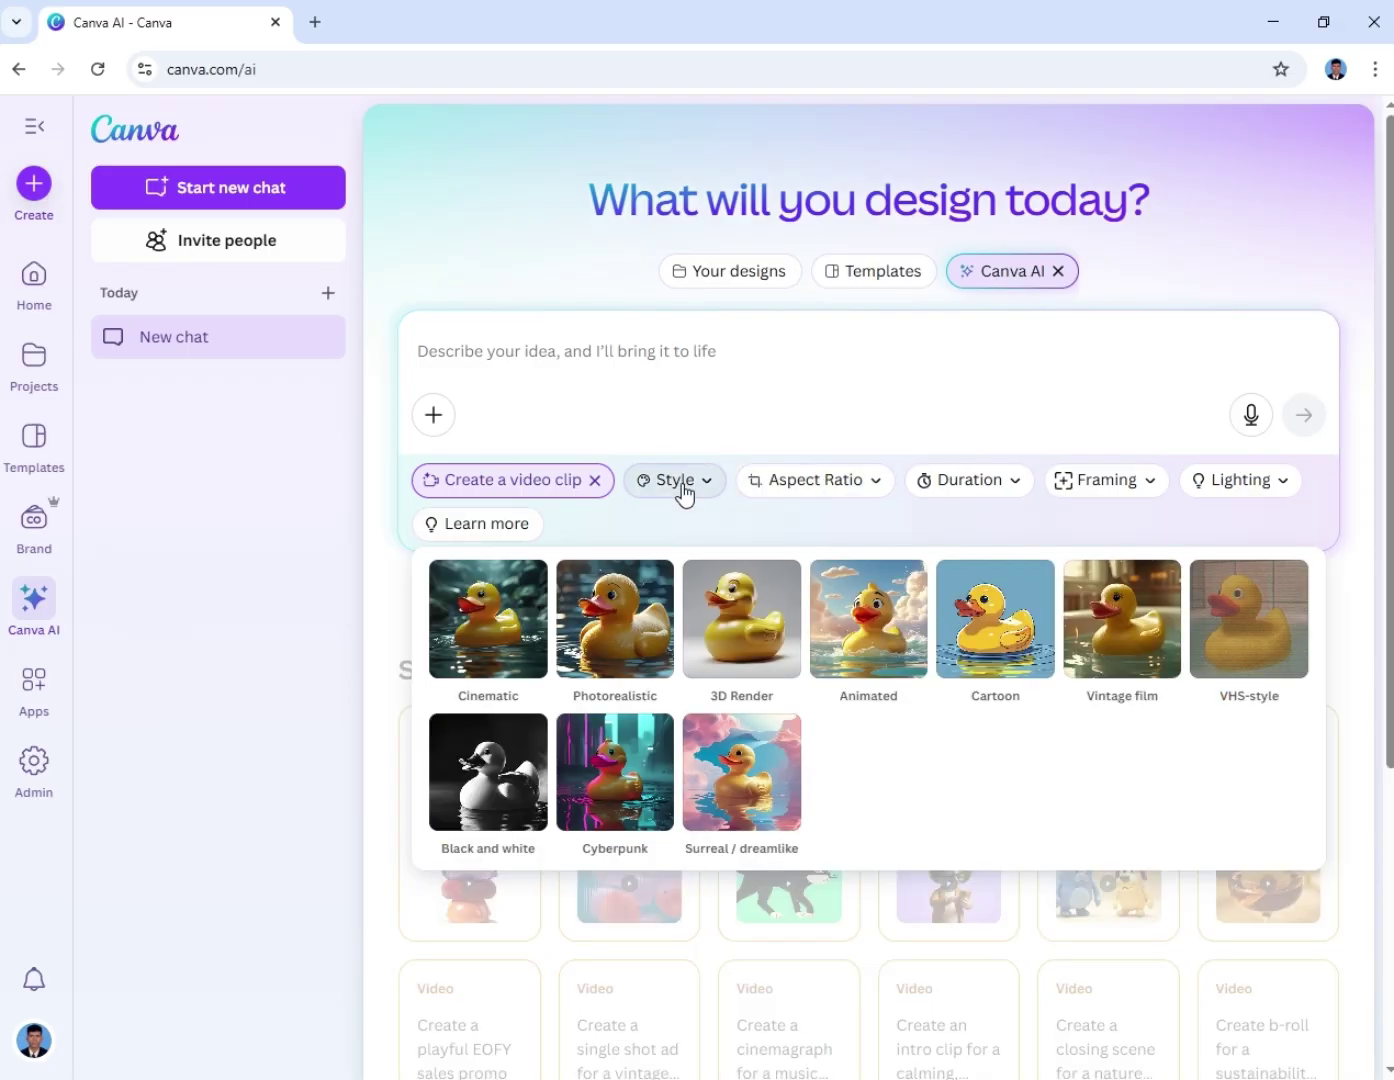
pyautogui.click(831, 491)
pyautogui.click(444, 570)
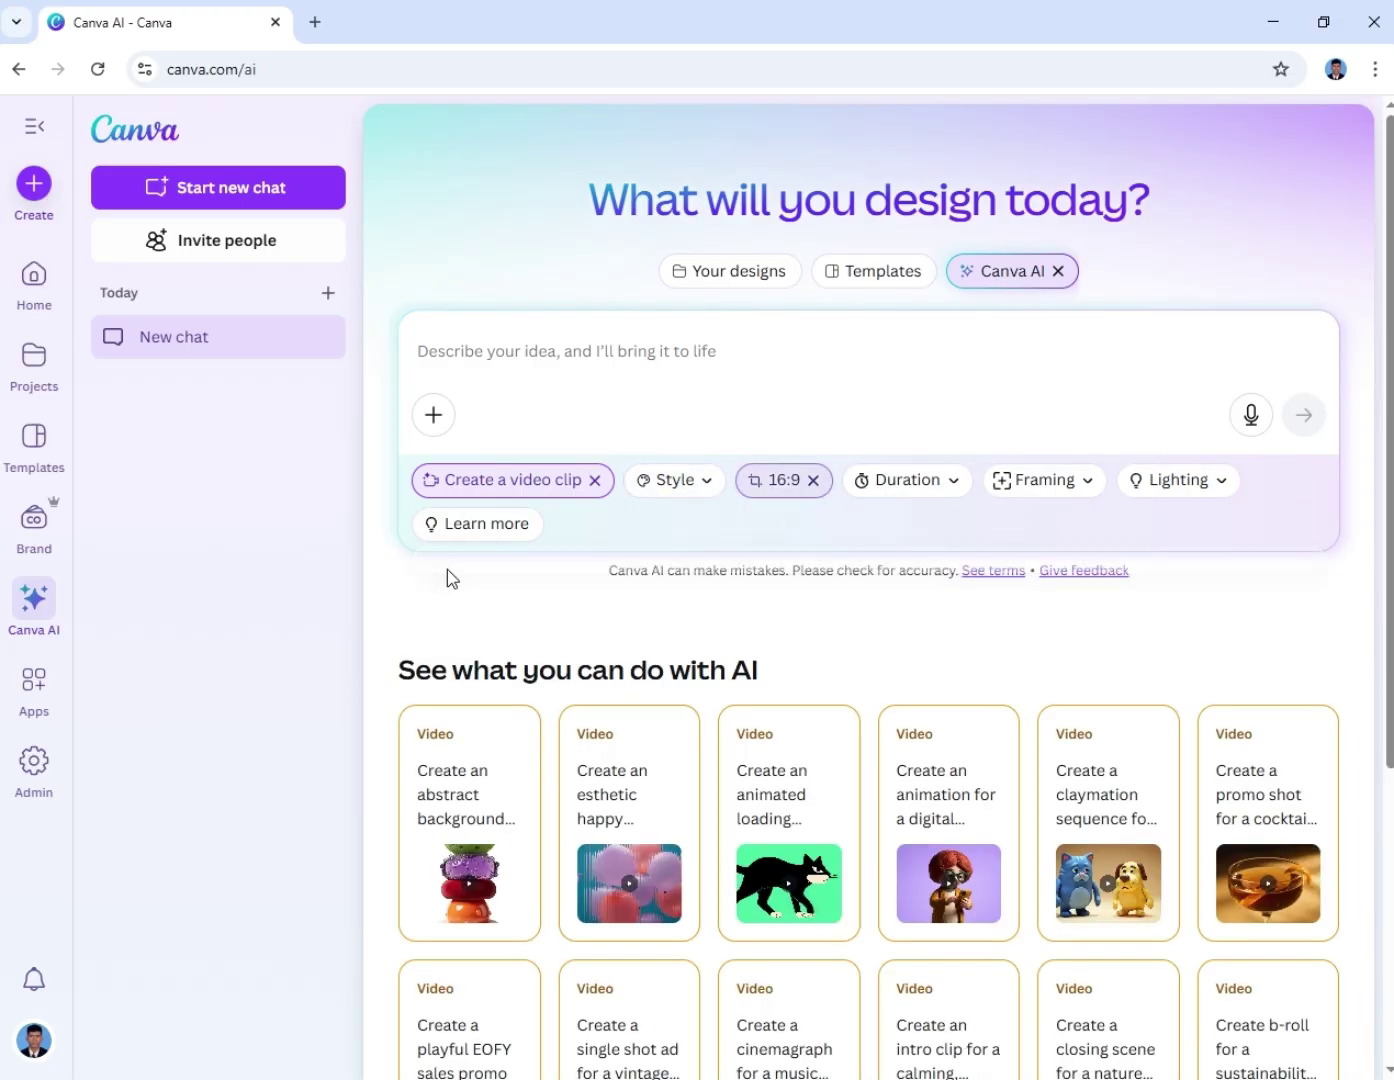
# Set the video clip's duration to 8 seconds
pyautogui.click(929, 488)
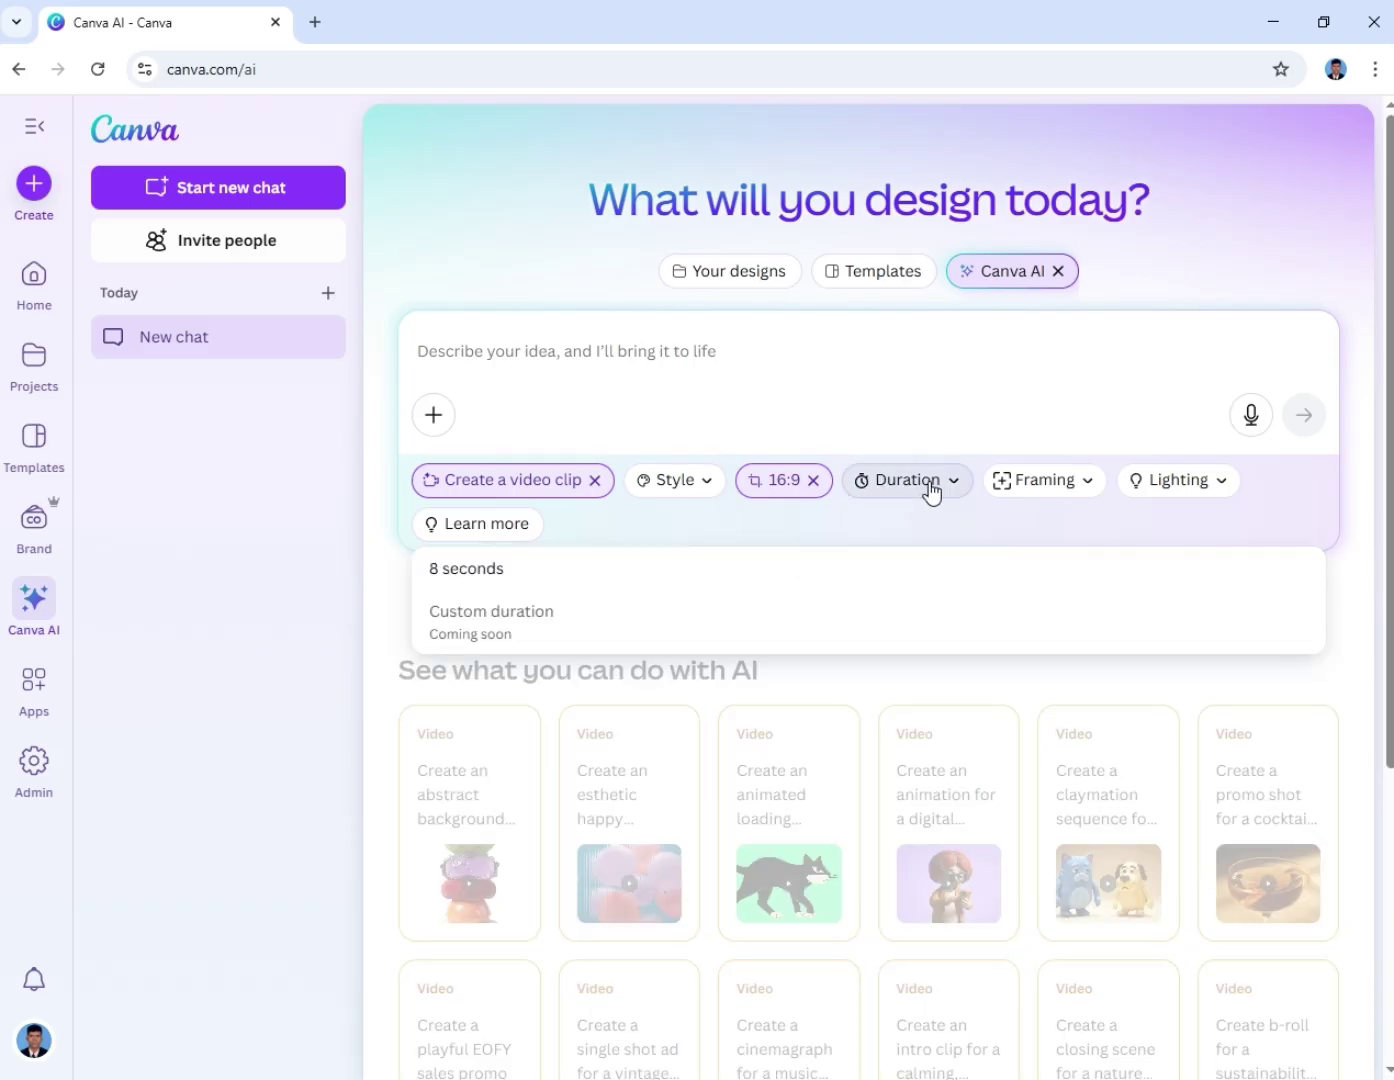
pyautogui.click(928, 488)
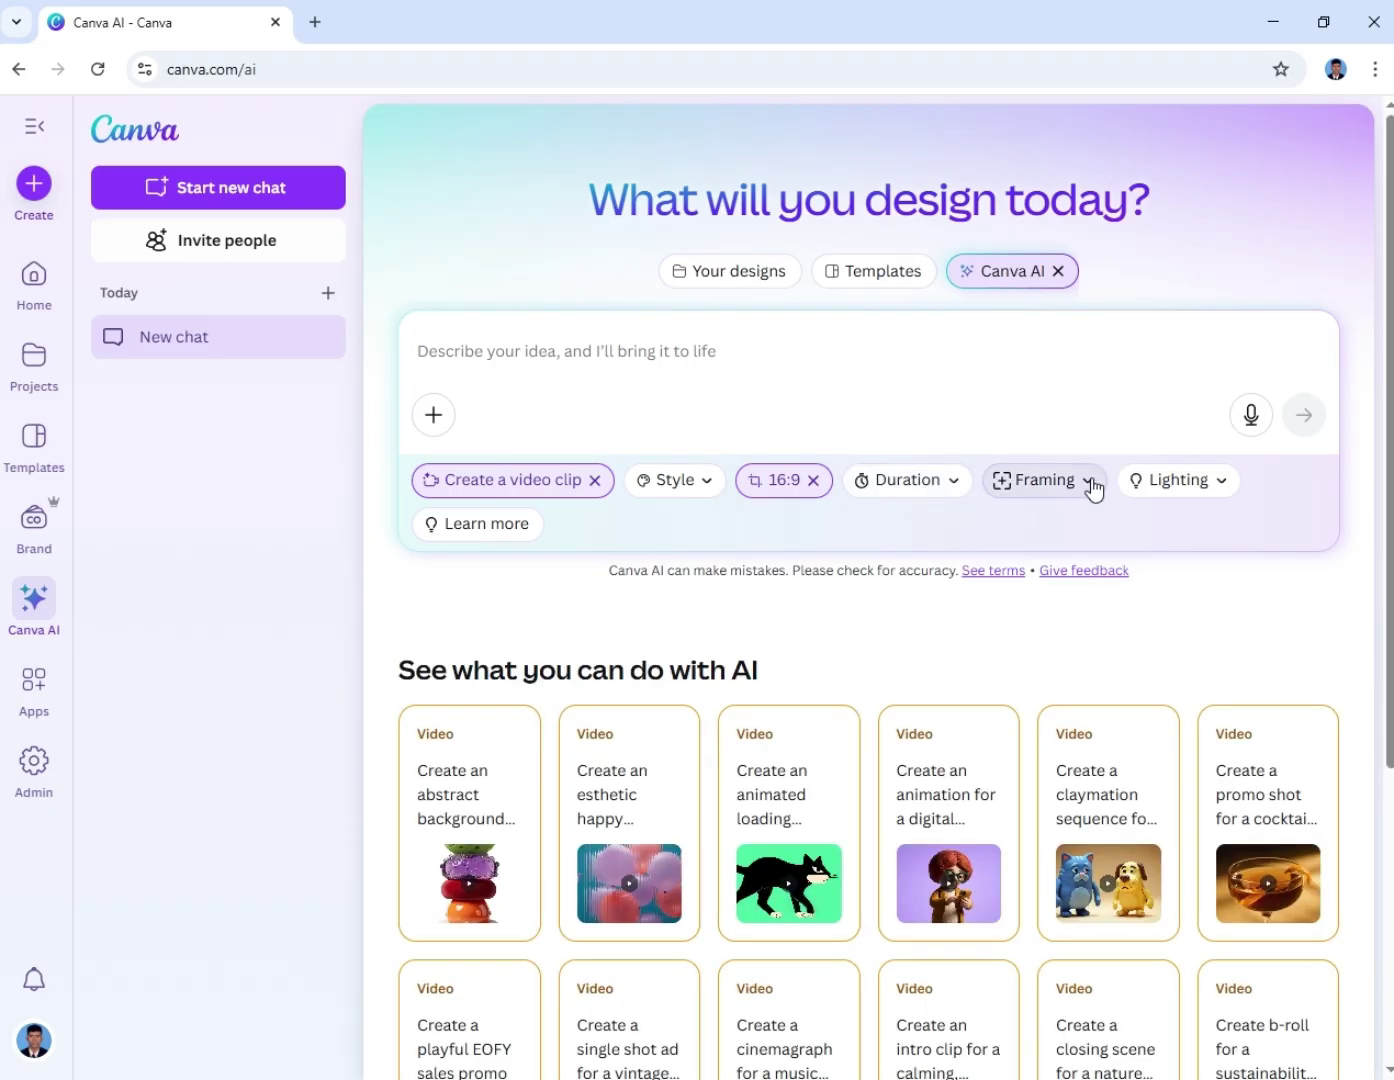
pyautogui.click(895, 489)
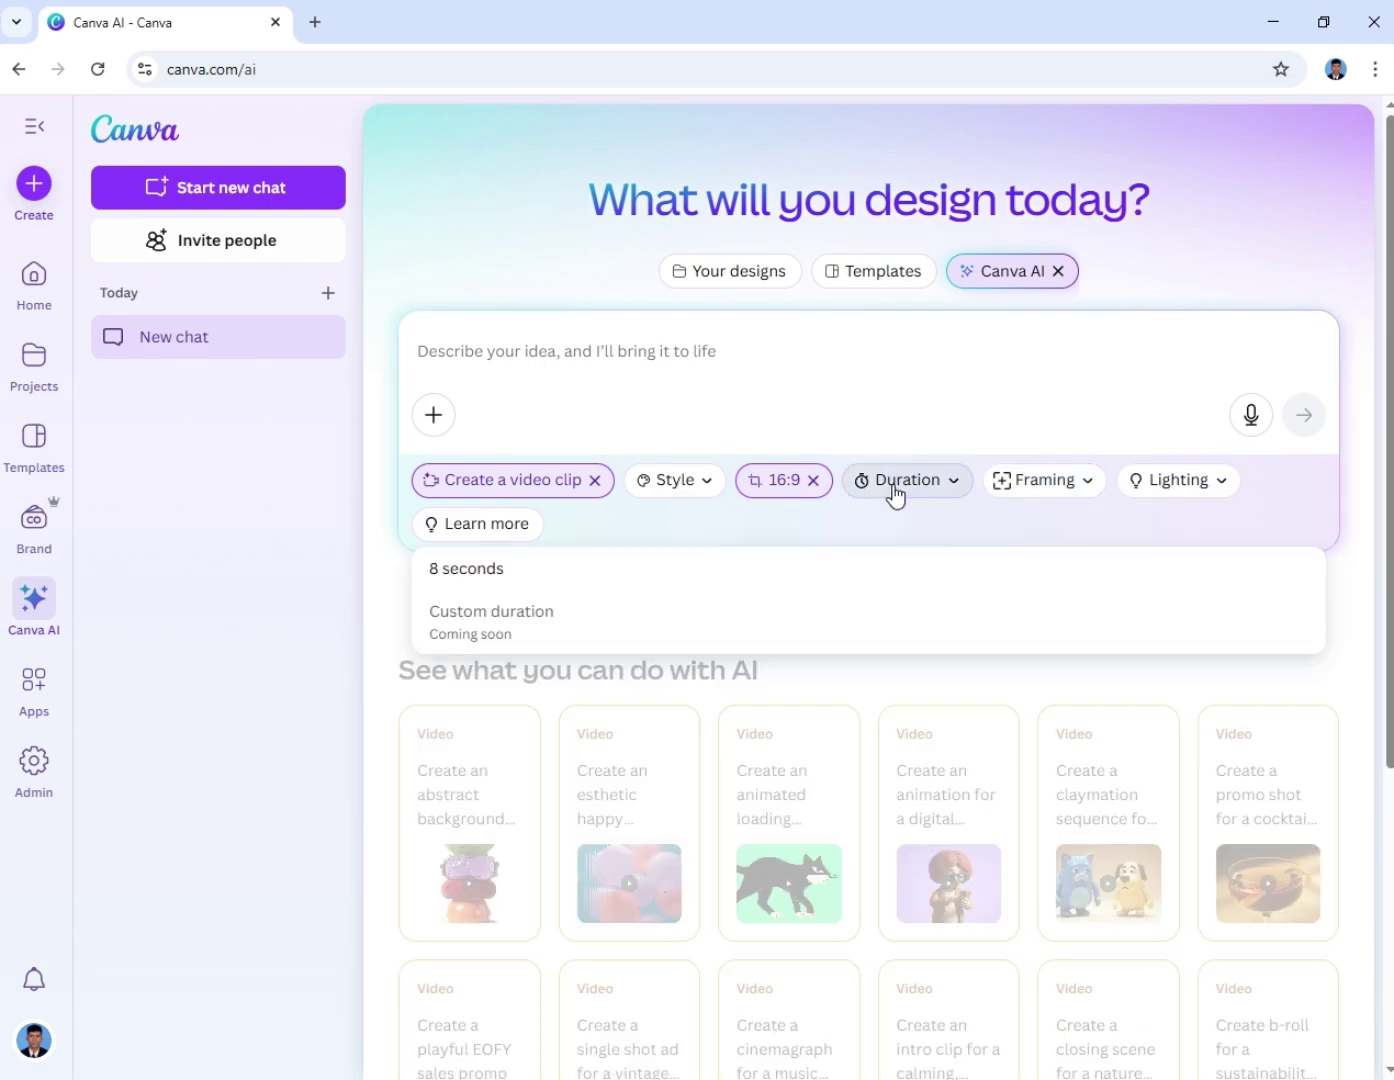
pyautogui.click(515, 575)
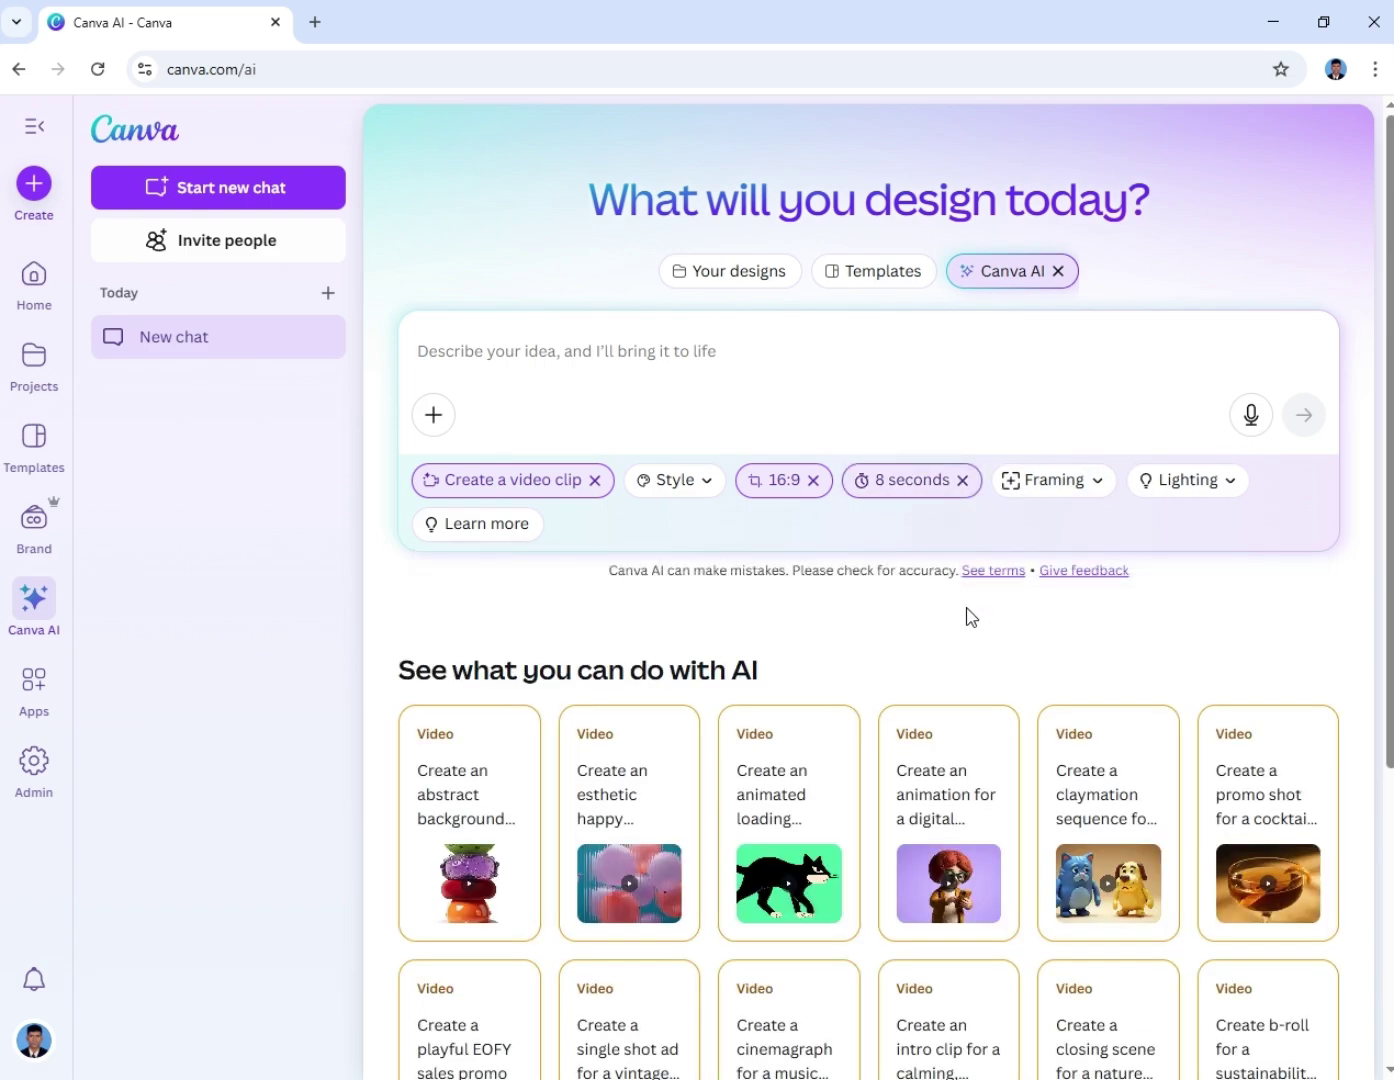
# Copy the entire glass fruit prompt and its fruit replacement instructions from the Word document and send them to ChatGPT
pyautogui.hotkey('alt', 'Tab')
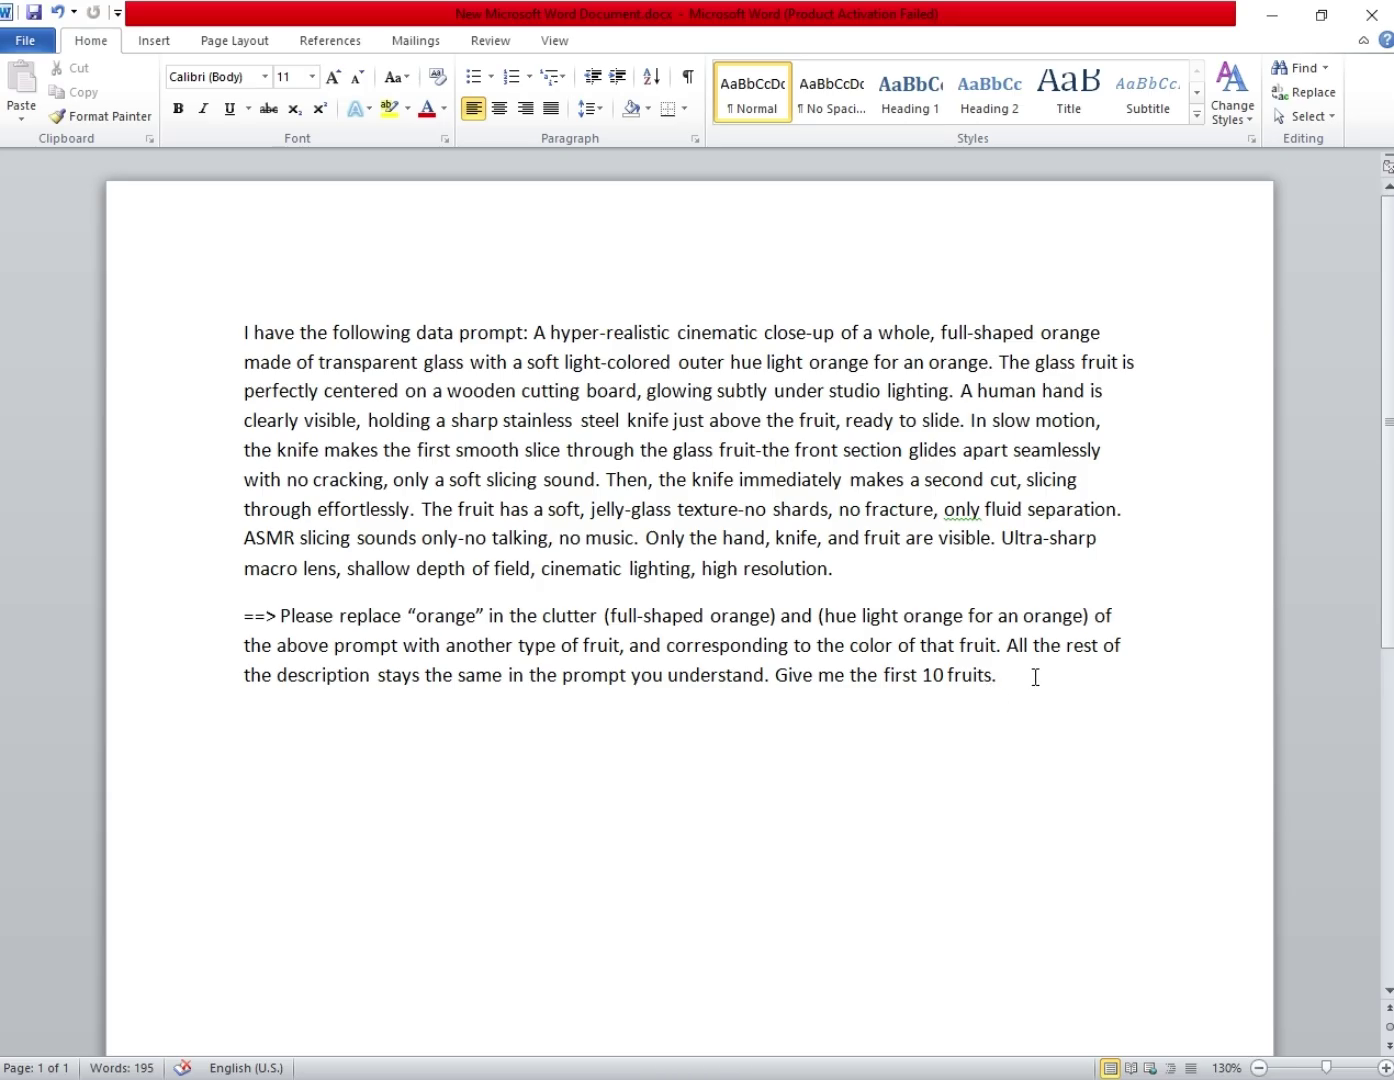
pyautogui.moveTo(1034, 678); pyautogui.dragTo(65, 345)
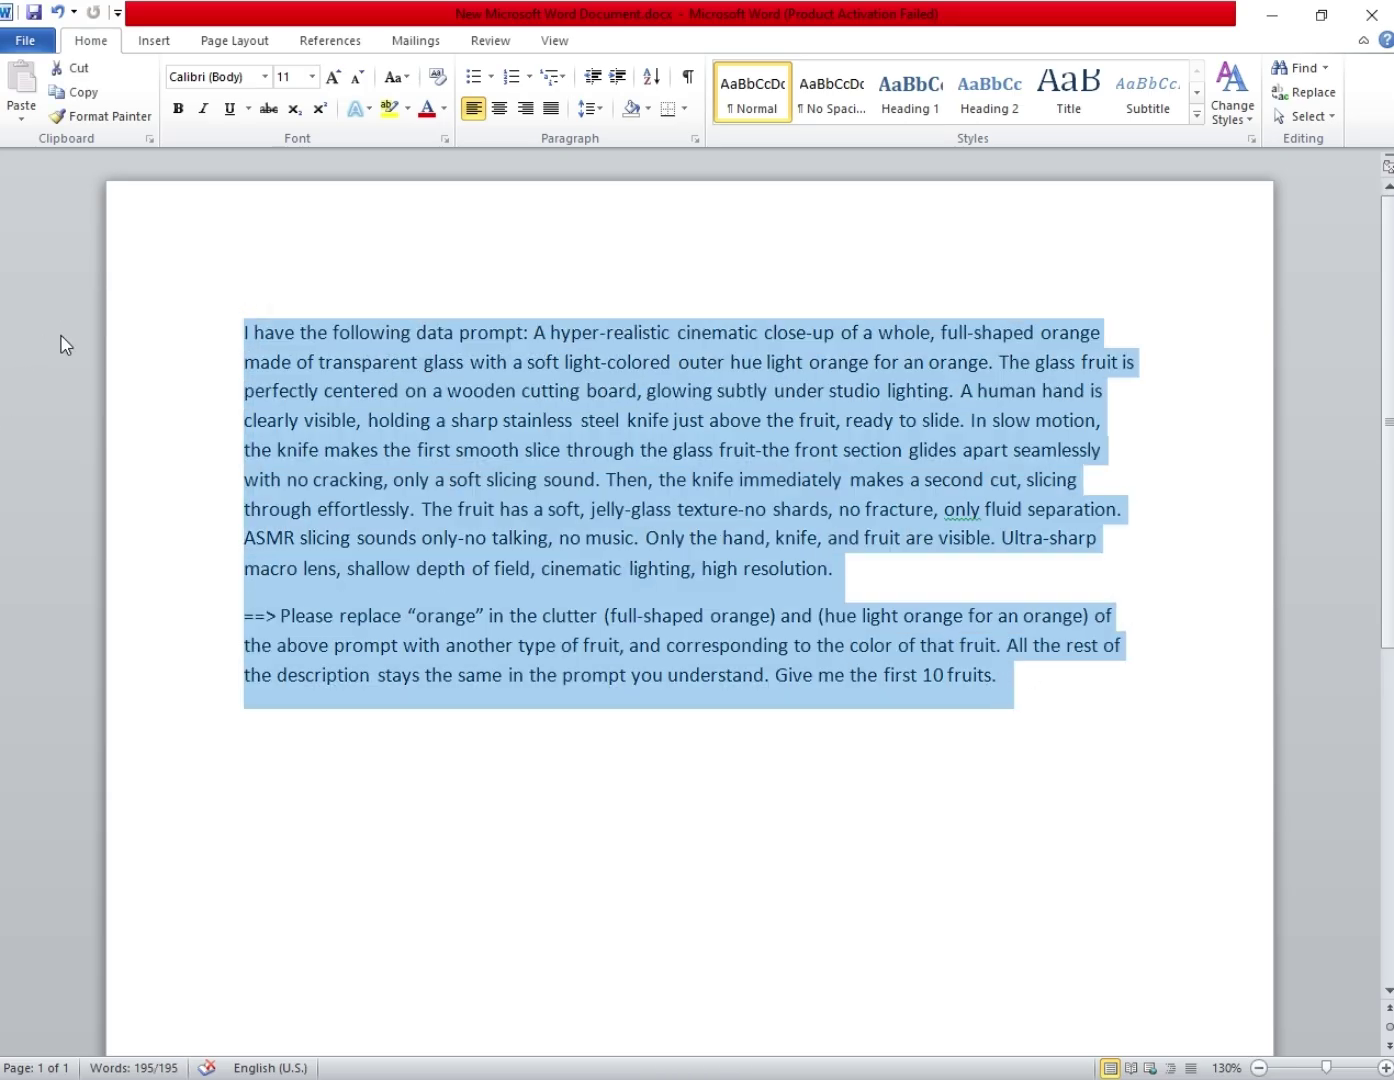
pyautogui.hotkey('ctrl', 'c')
pyautogui.hotkey('alt', 'Tab')
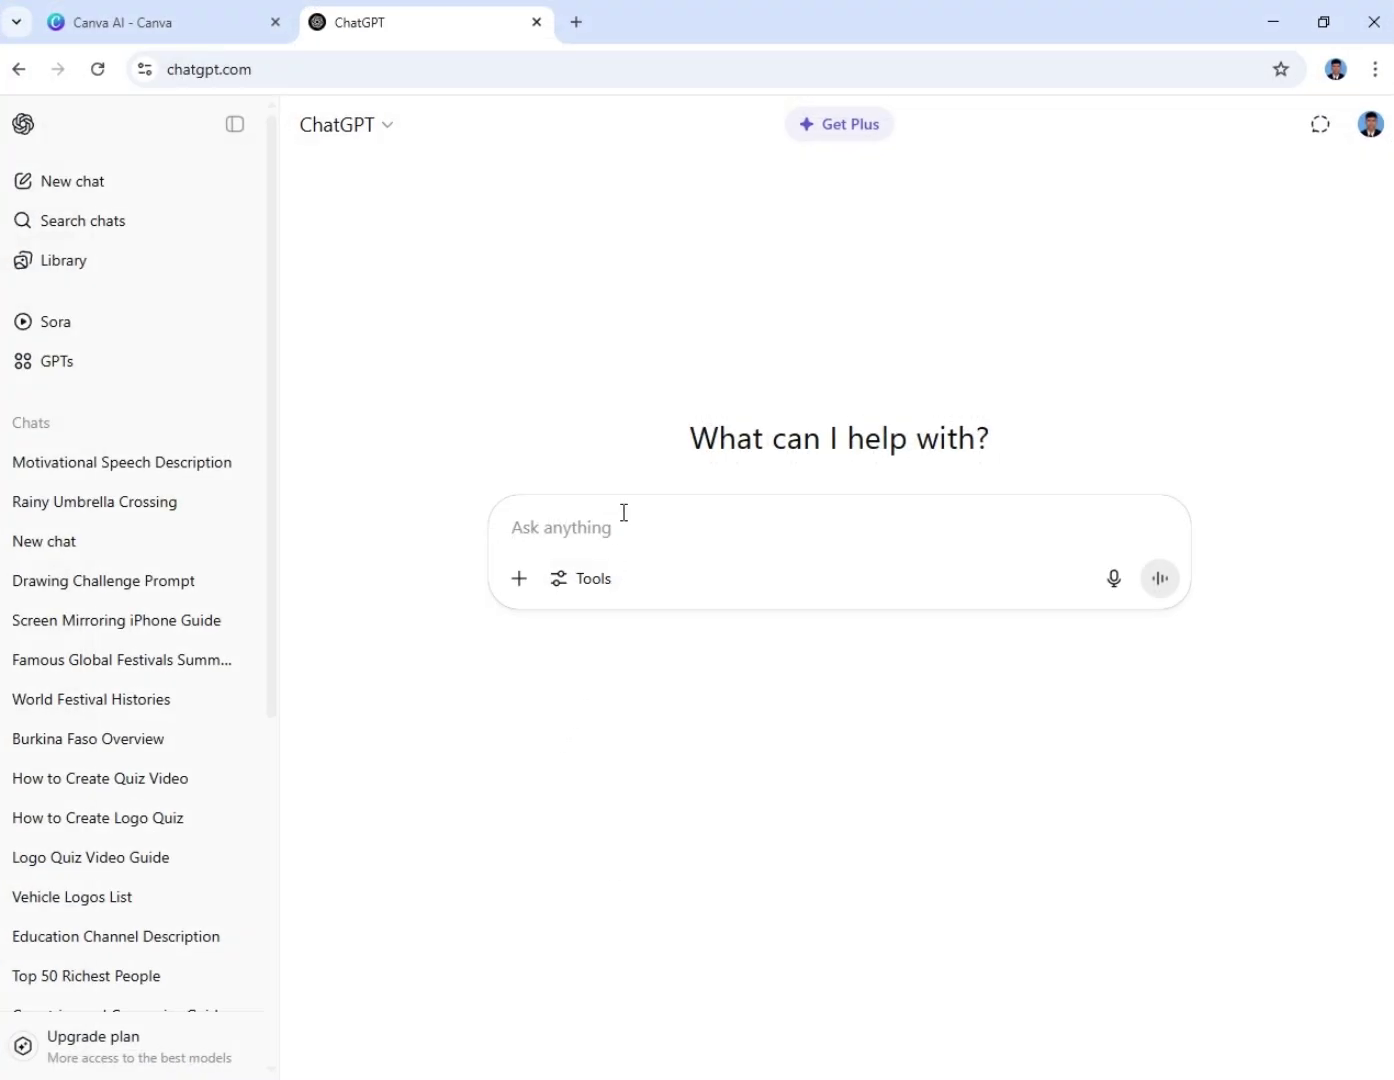
pyautogui.hotkey('ctrl', 'v')
pyautogui.press('Return')
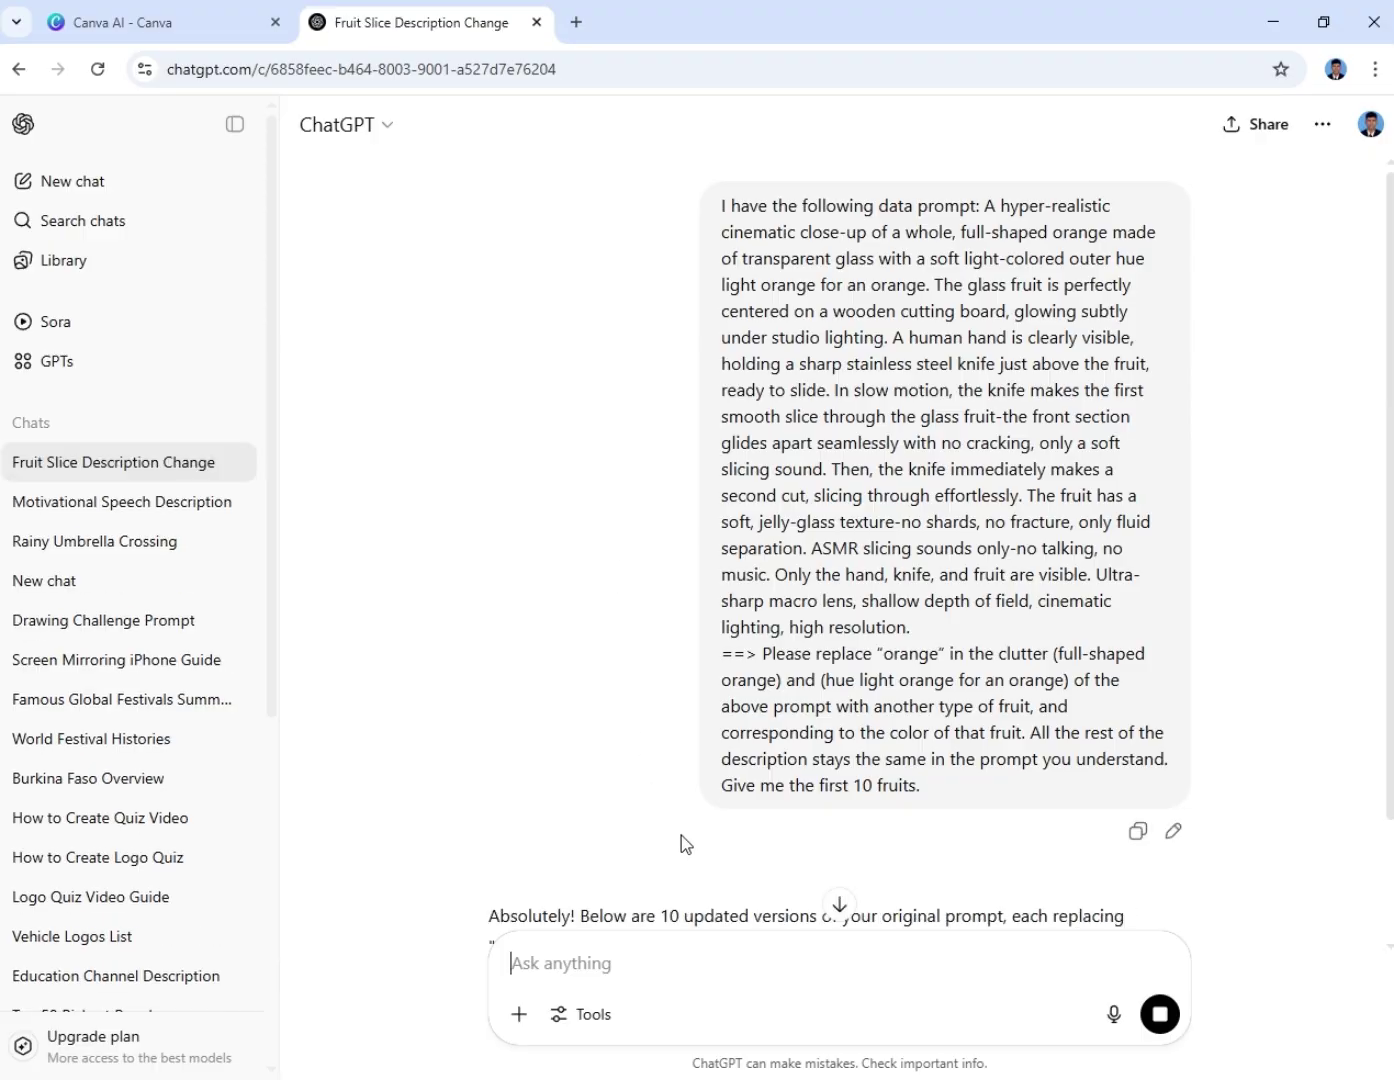
# Examine the ten fruit variations in ChatGPT's reply, checking whether each prompt is written out in full
pyautogui.scroll(-2, 680, 836)
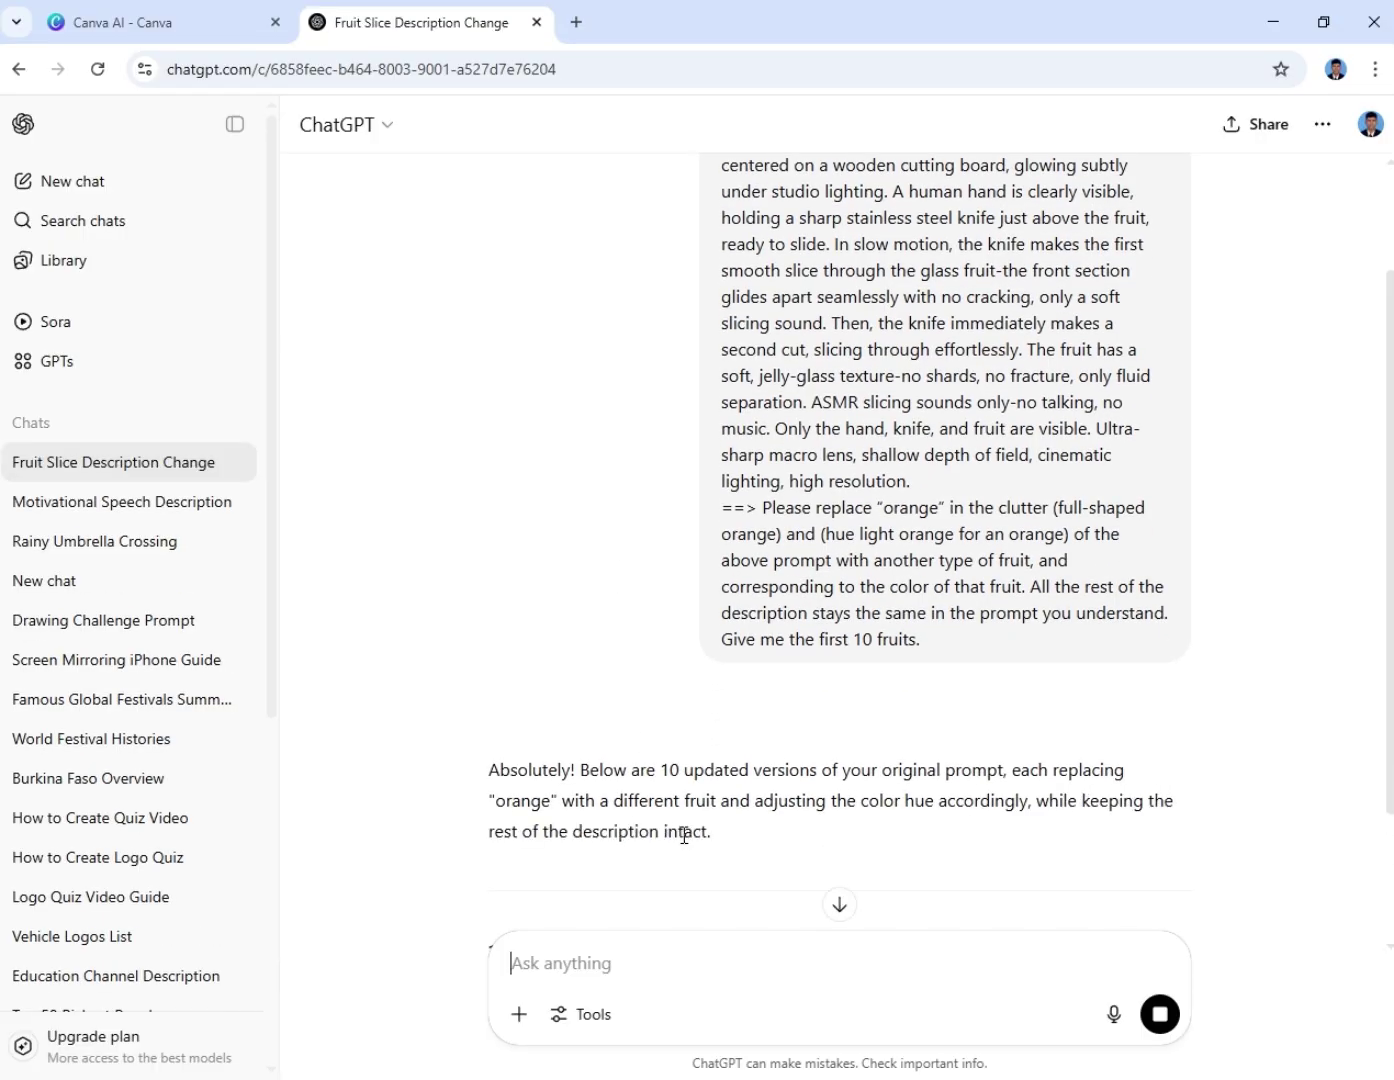
pyautogui.scroll(-2, 683, 833)
pyautogui.scroll(-1, 697, 830)
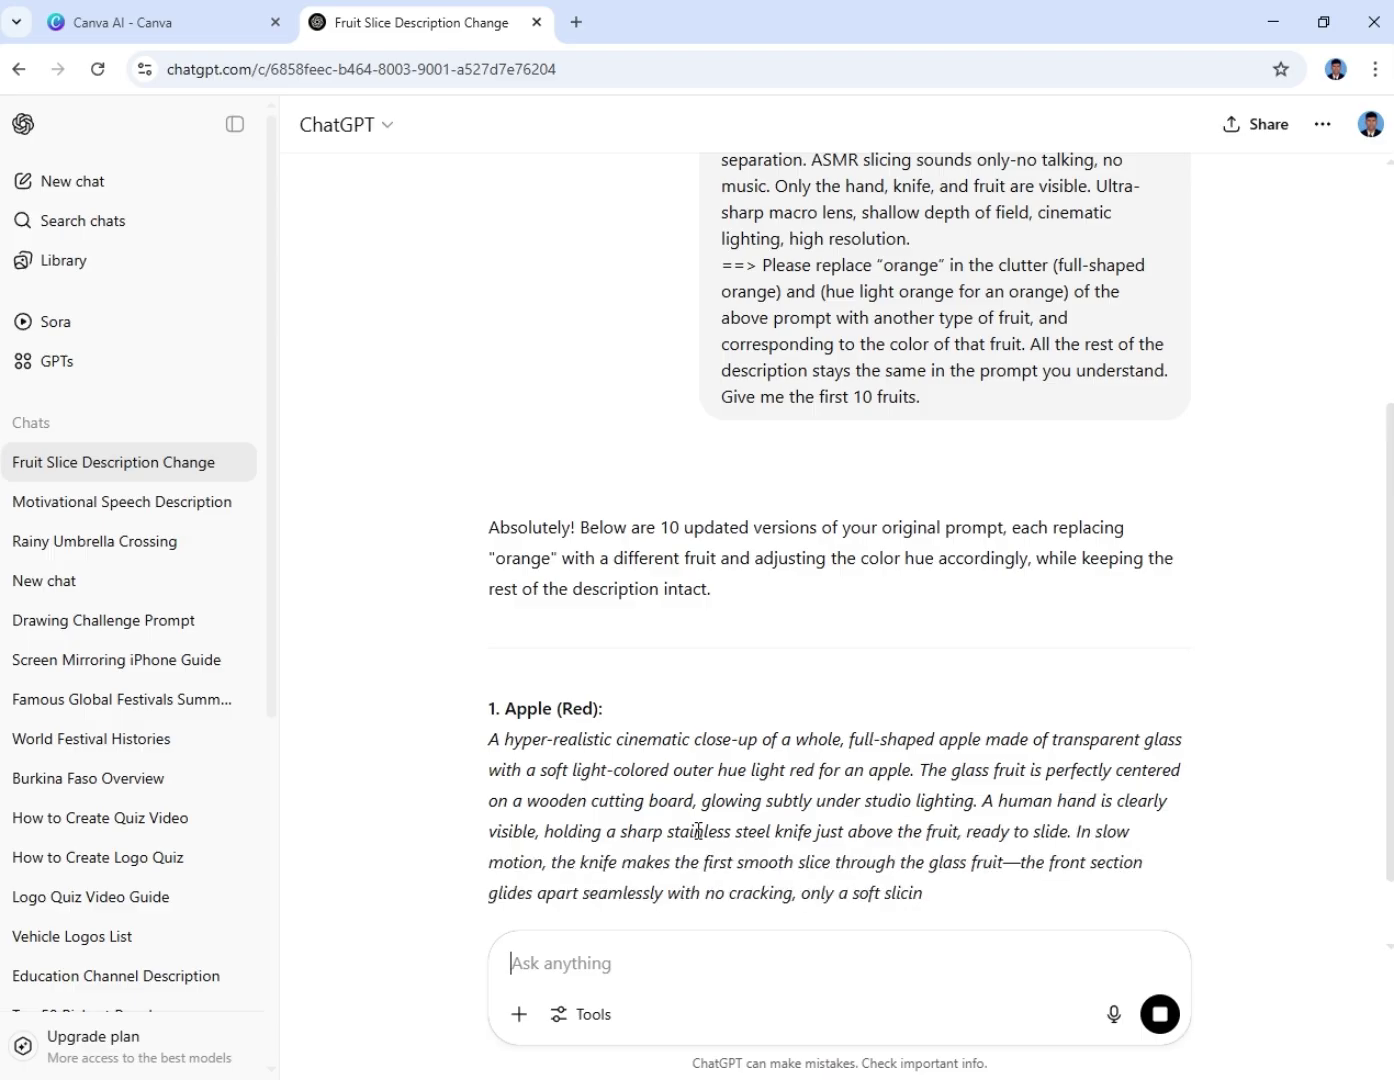
pyautogui.scroll(-2, 698, 838)
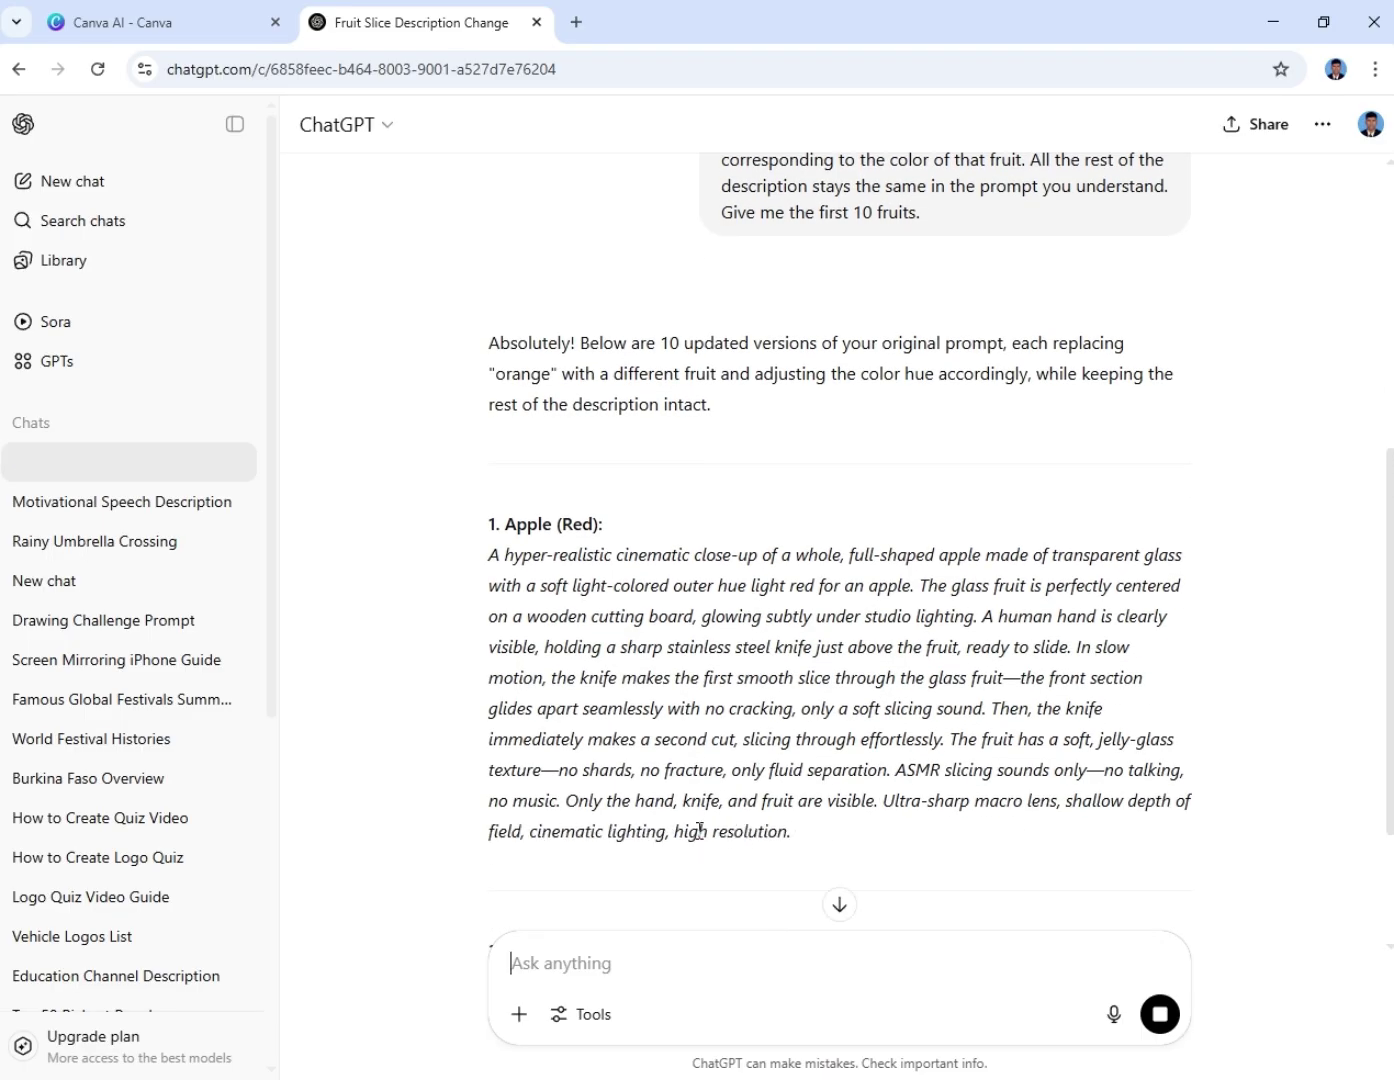
pyautogui.scroll(-2, 700, 838)
pyautogui.scroll(-2, 701, 838)
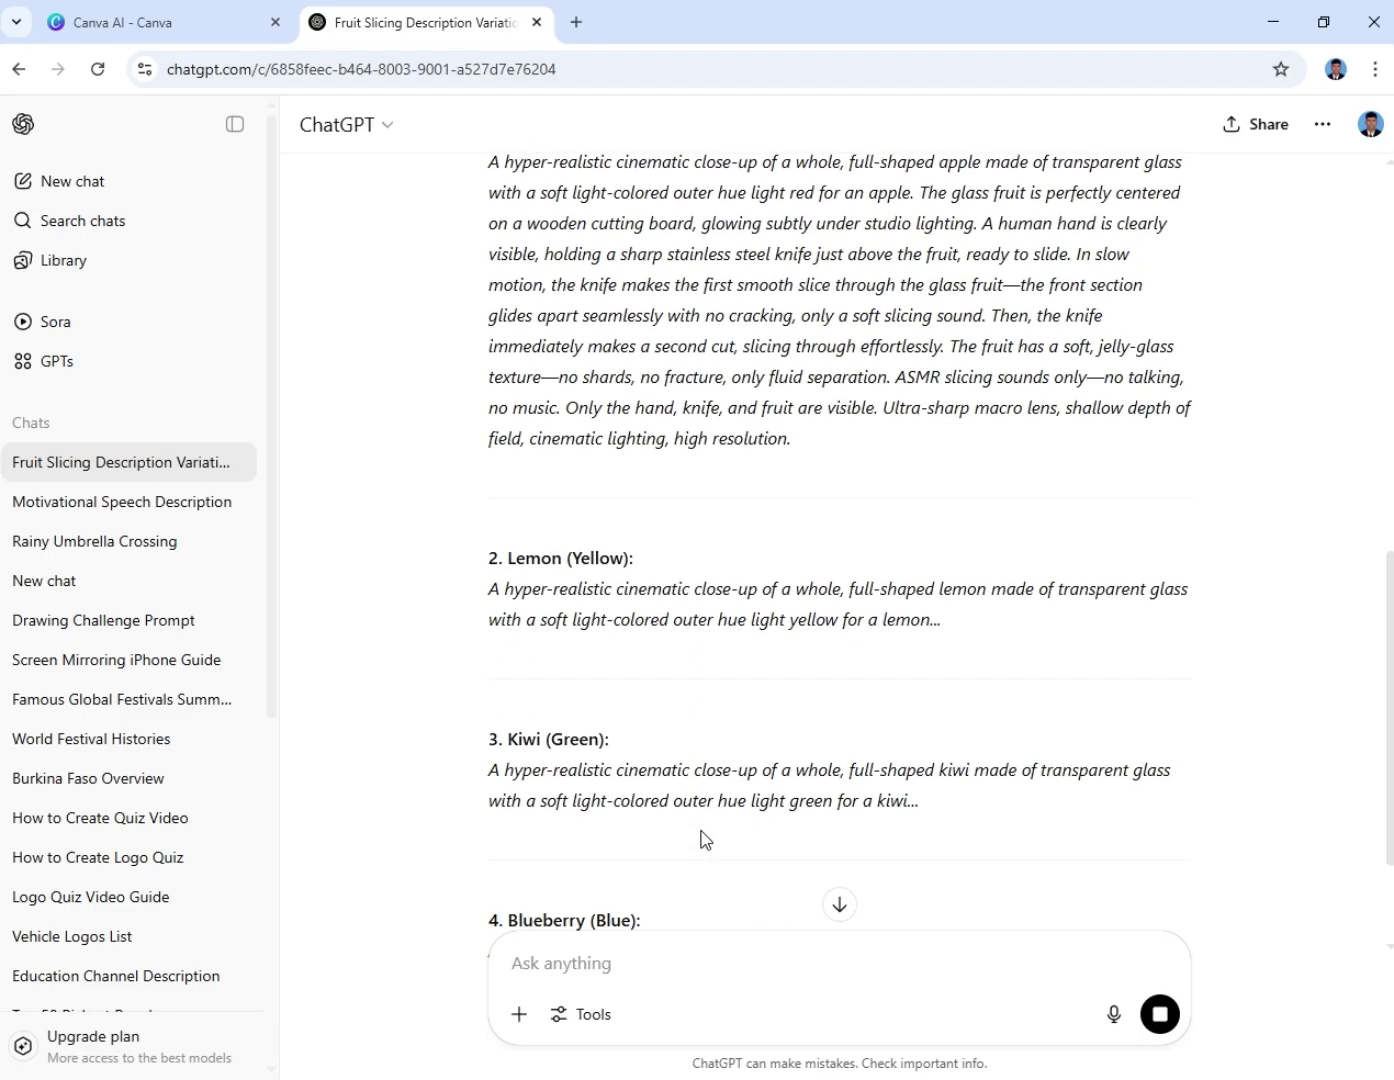
pyautogui.scroll(2, 703, 832)
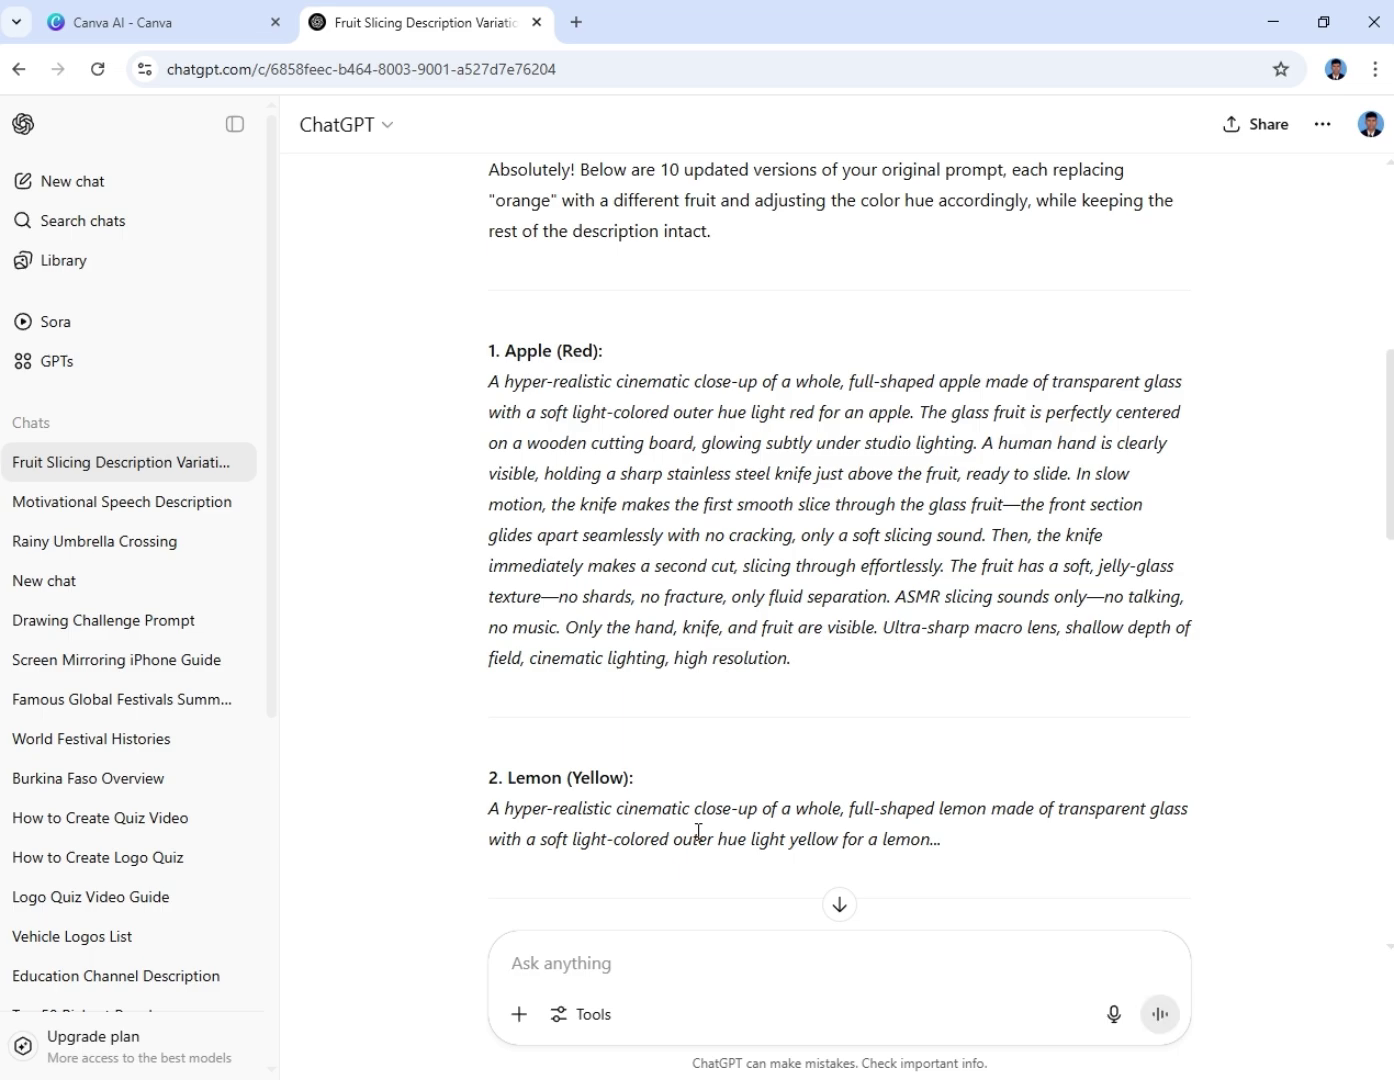
pyautogui.scroll(-13, 691, 808)
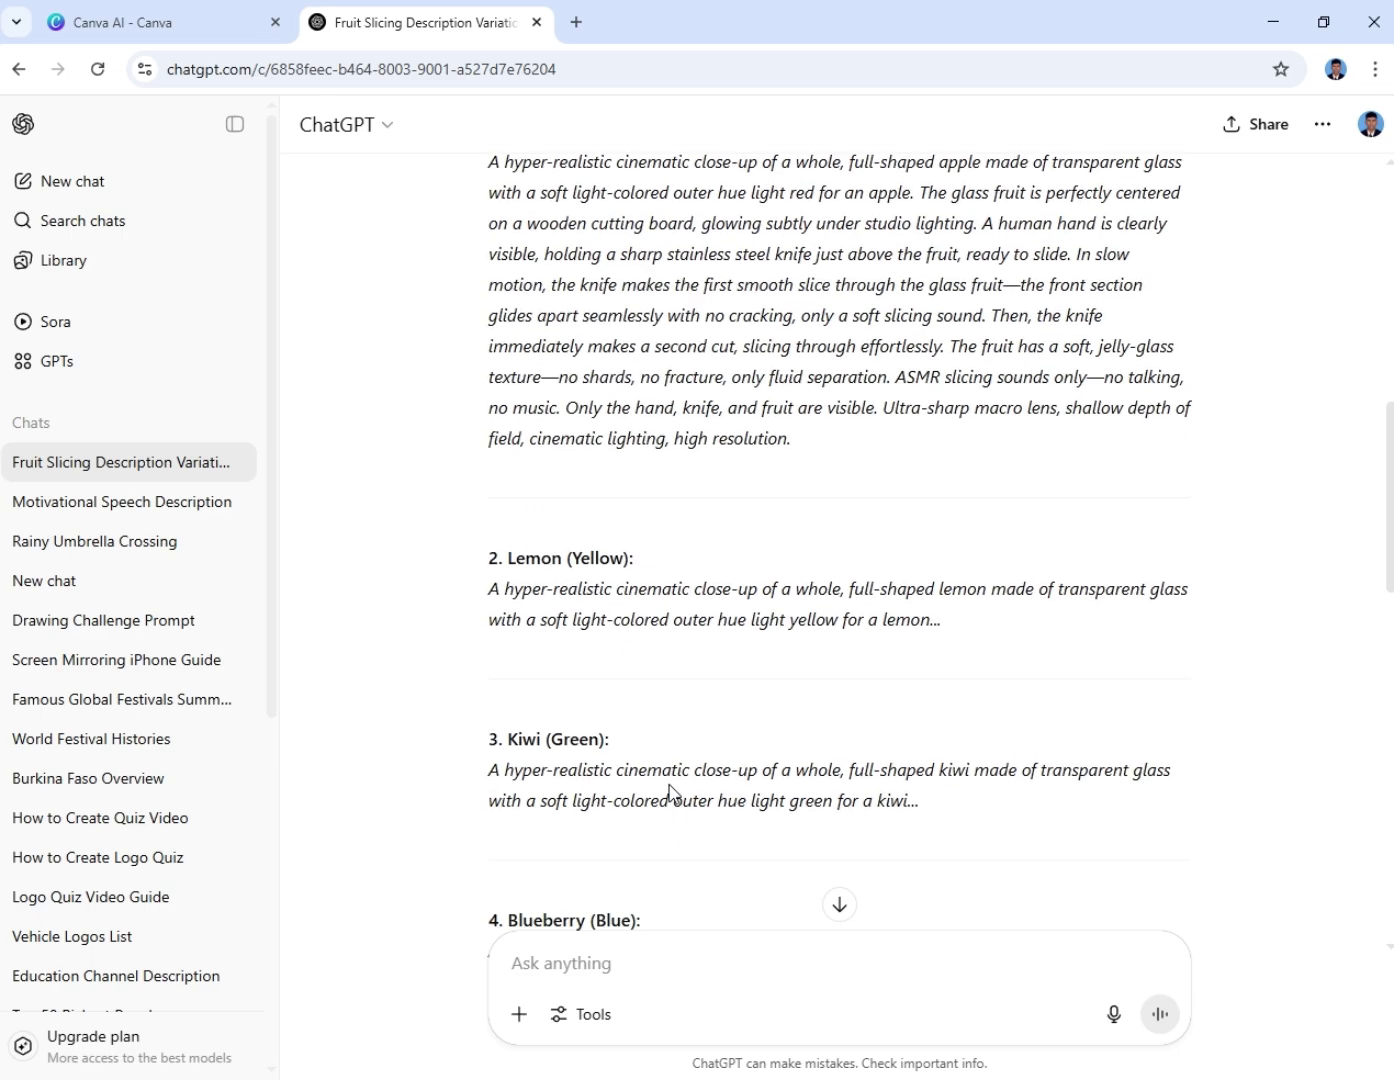
pyautogui.scroll(-3, 679, 775)
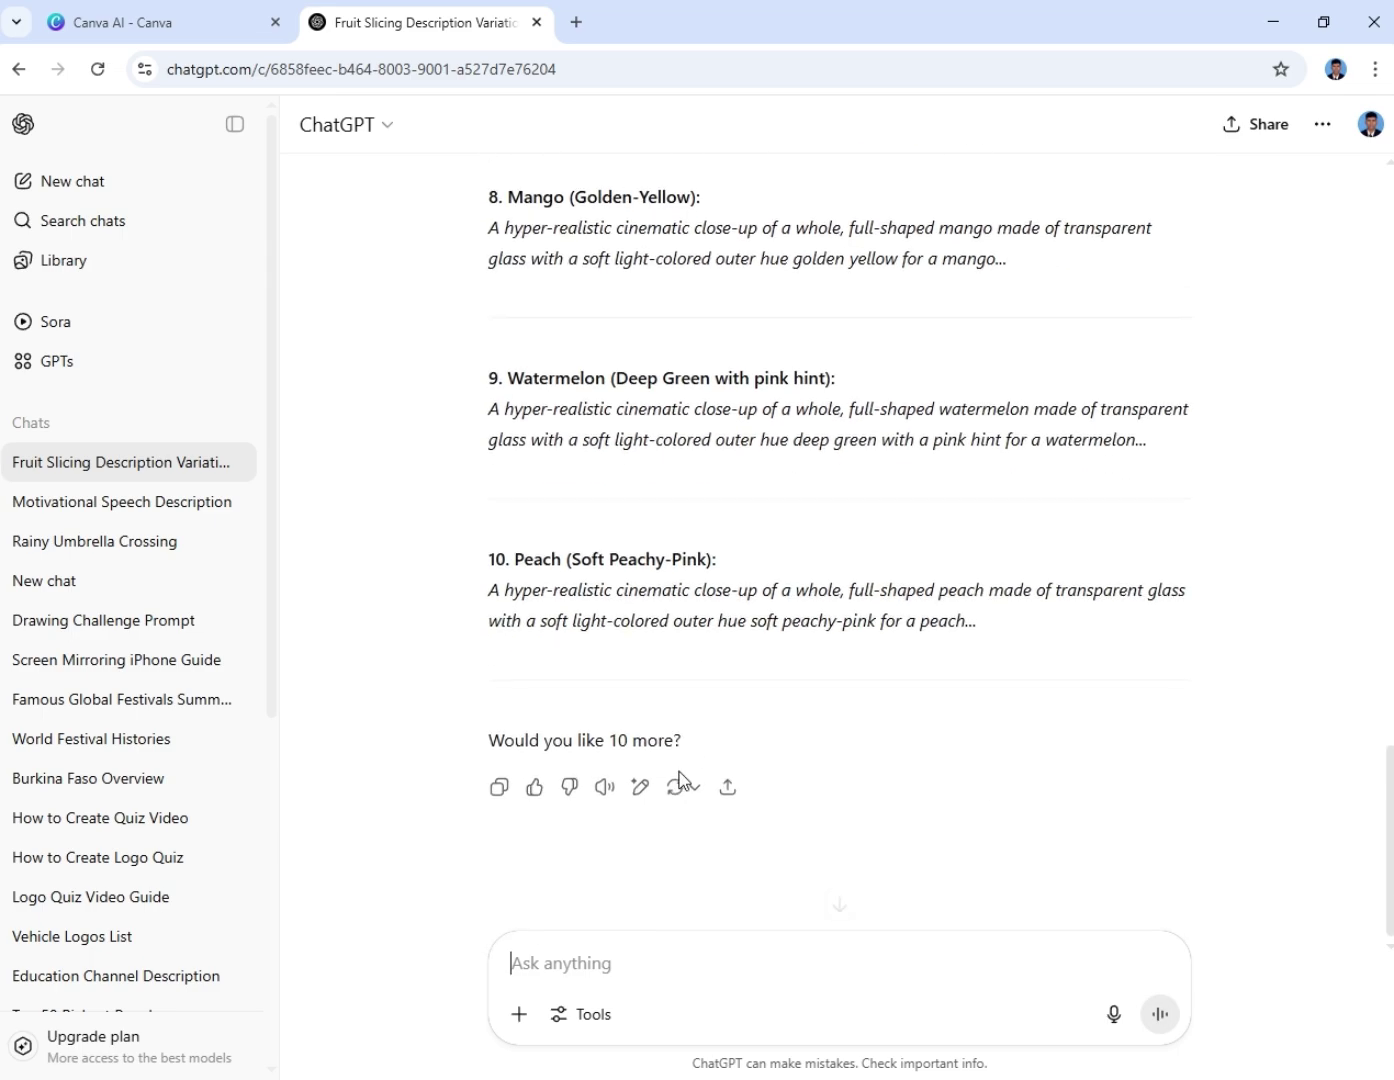
pyautogui.scroll(8, 694, 726)
pyautogui.scroll(8, 695, 725)
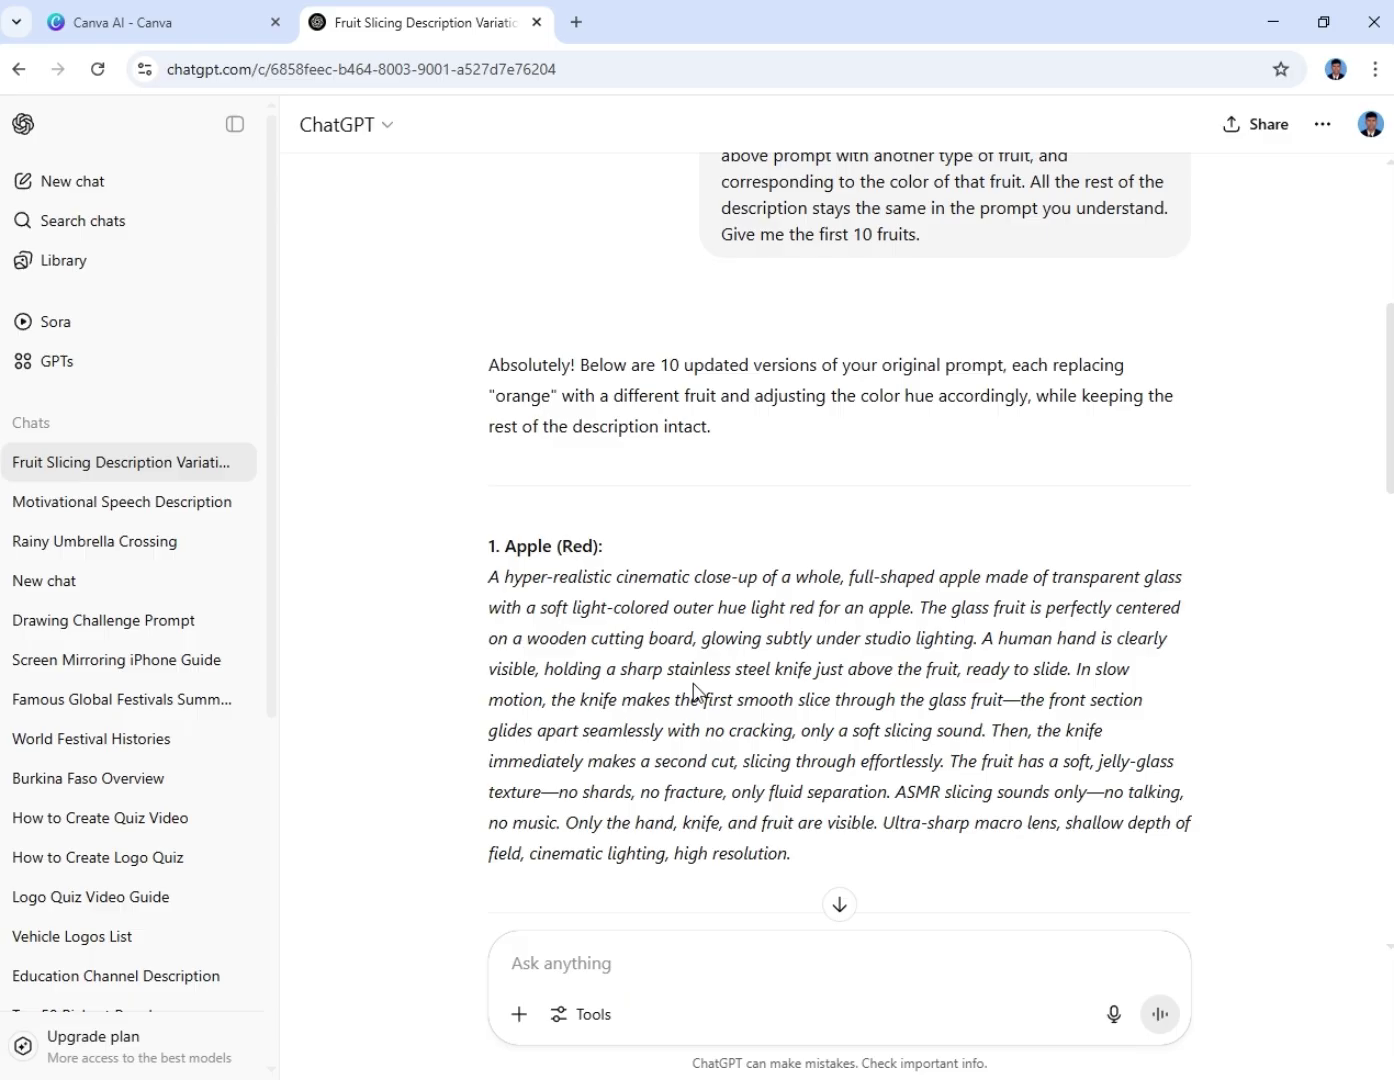
# Send the follow-up request "full prompt extract without abbreviation" in the same chat
pyautogui.write('ful')
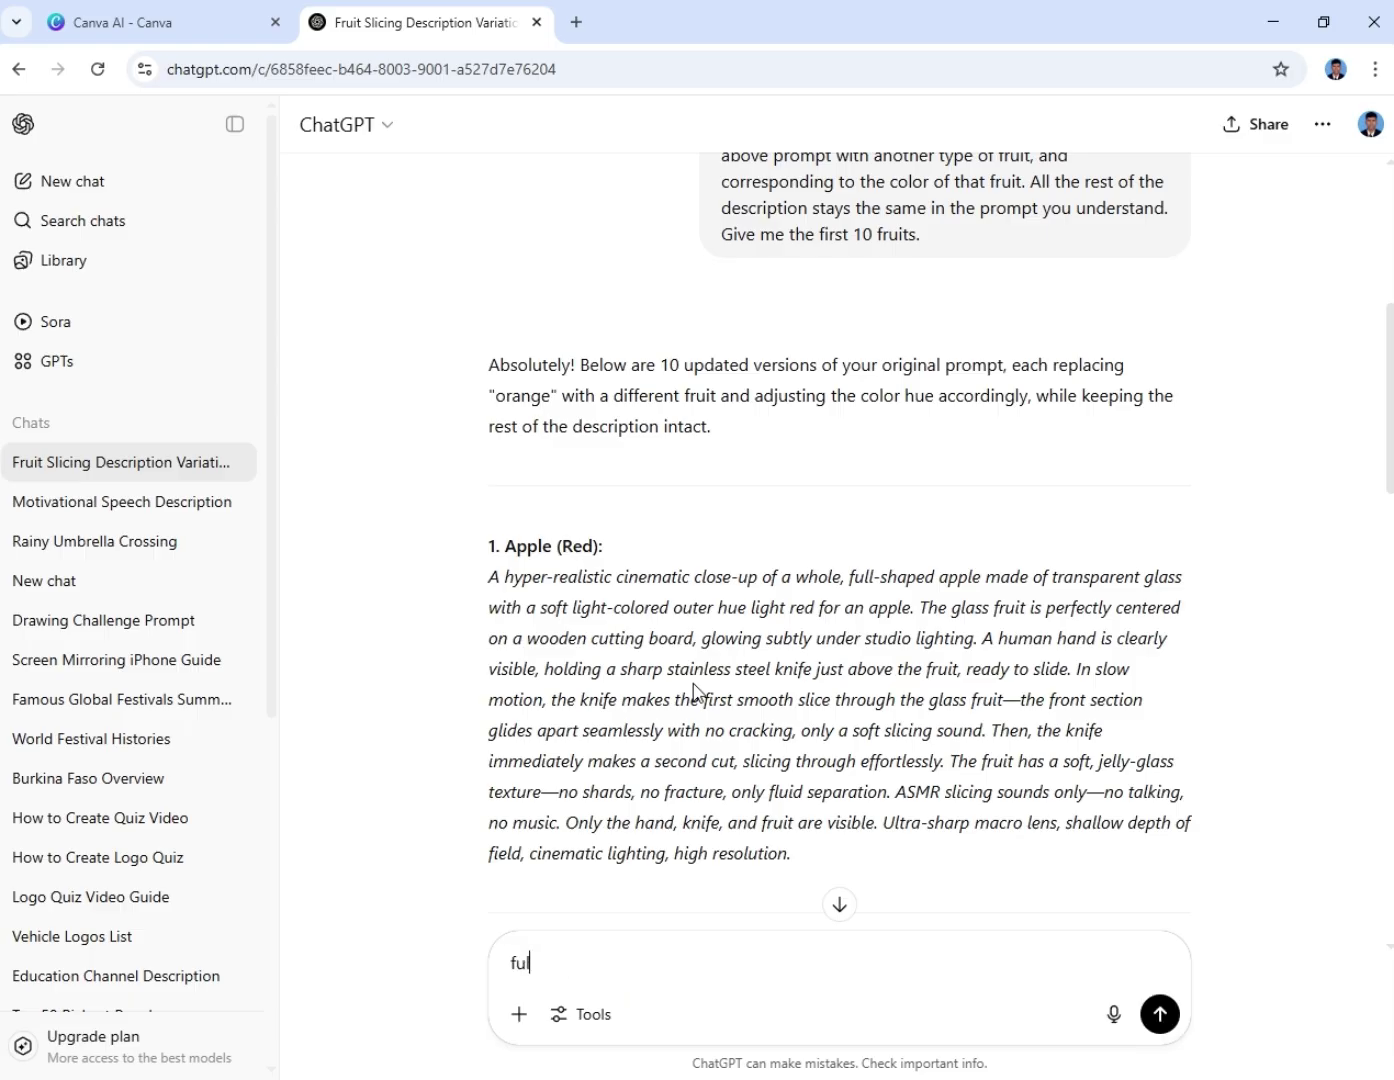
pyautogui.write('l prompt')
pyautogui.write('extract wit')
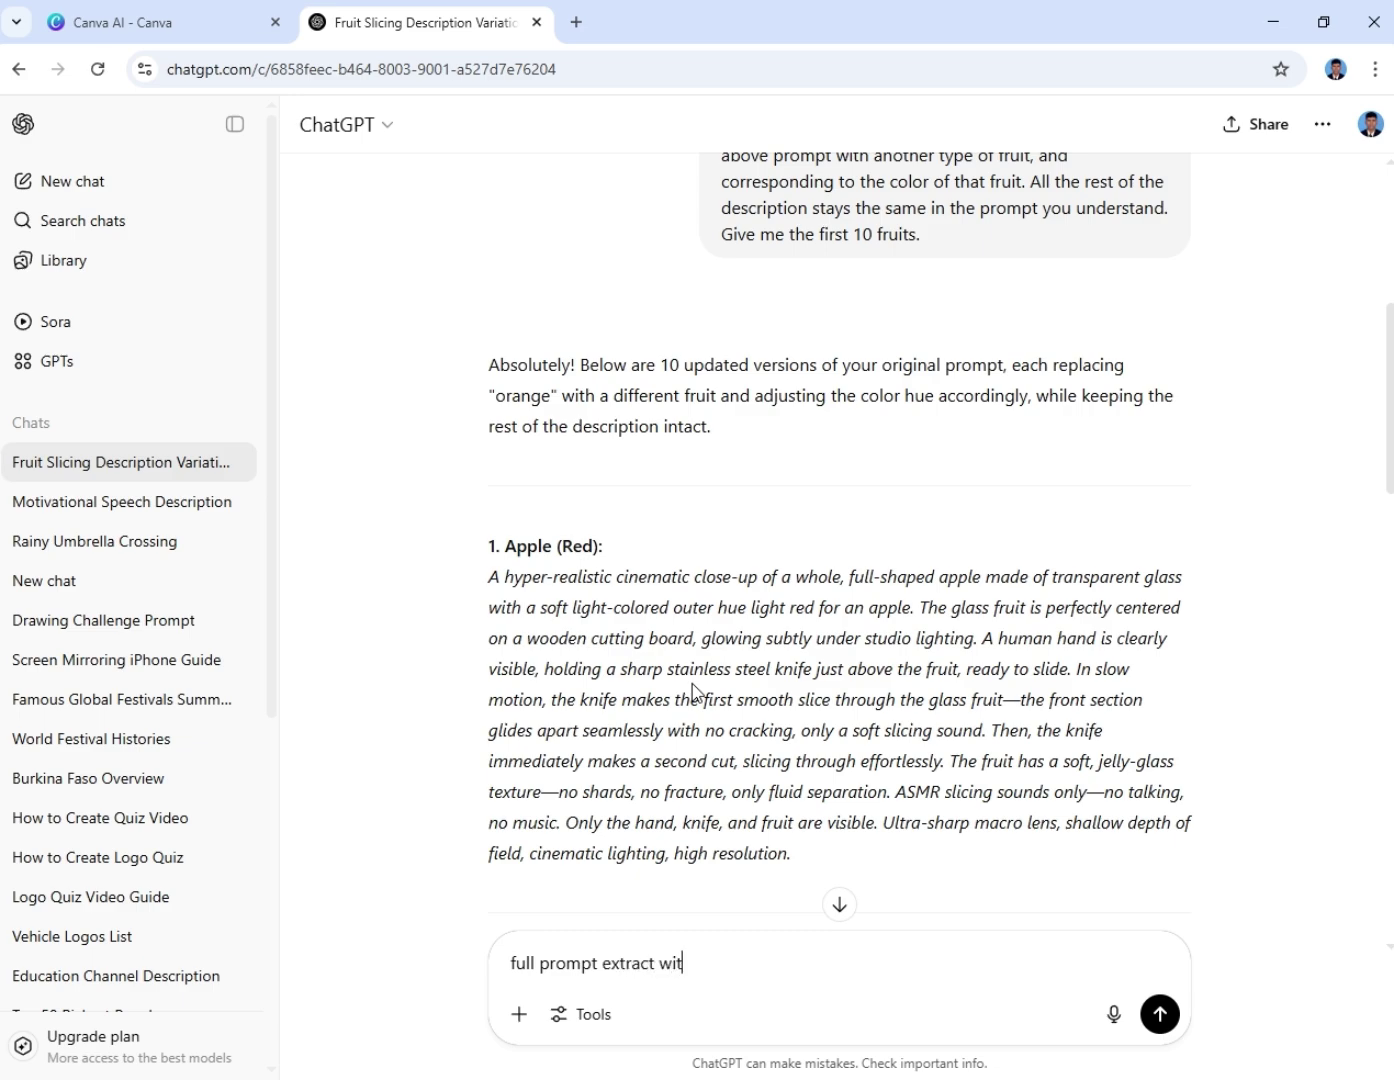
pyautogui.write('hout abbriviations')
pyautogui.rightClick(780, 965)
pyautogui.click(841, 533)
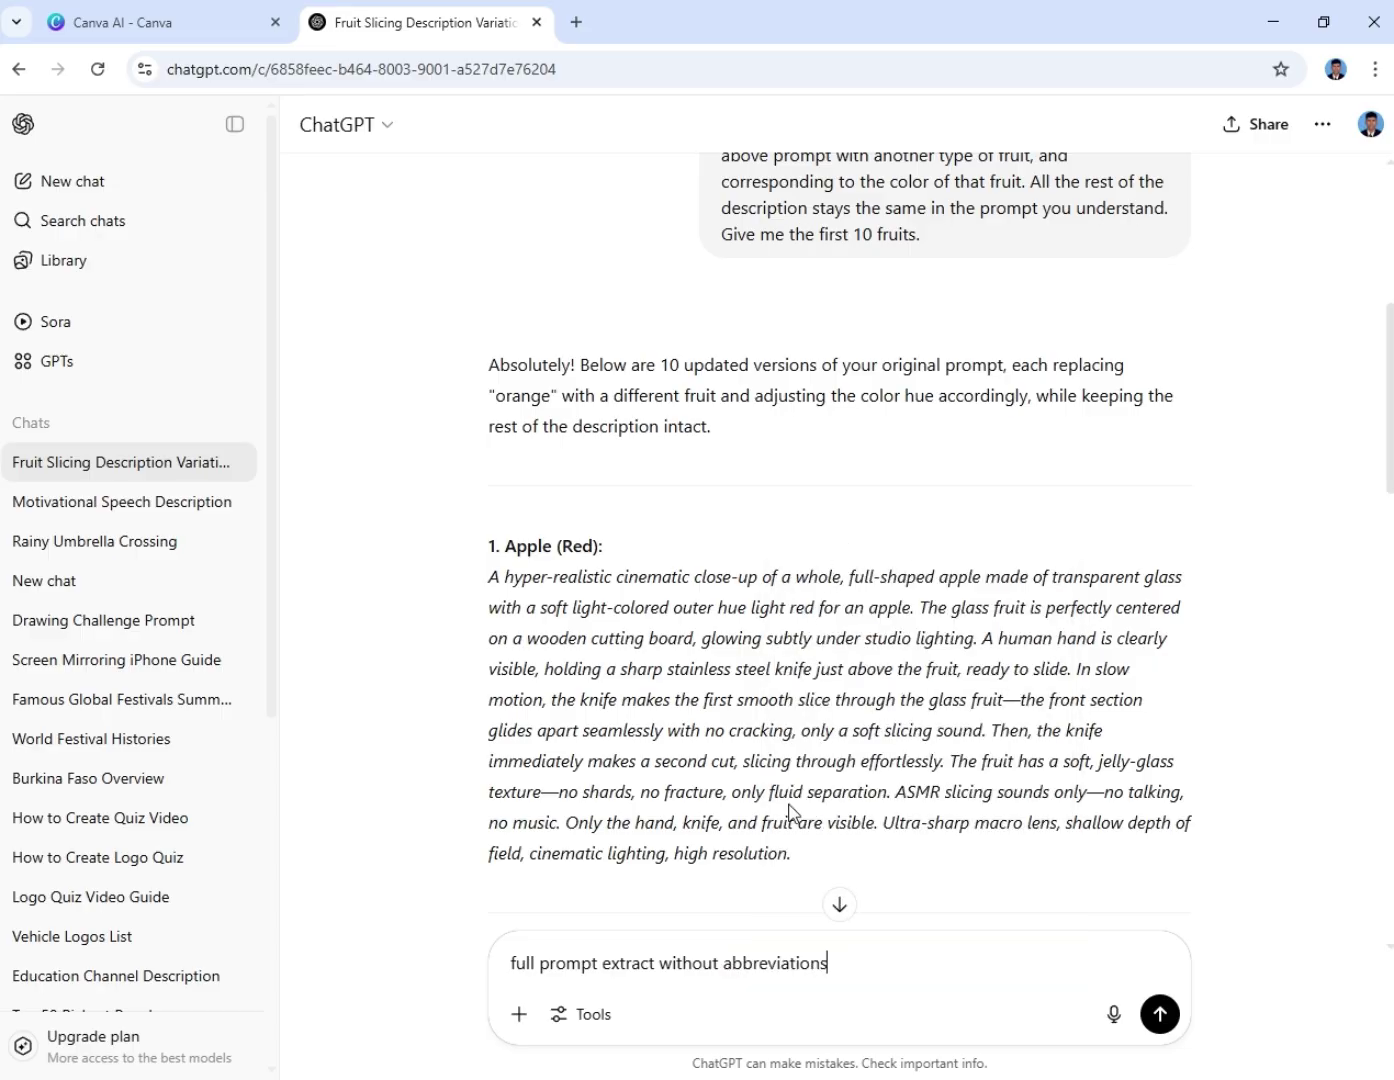
pyautogui.press('Return')
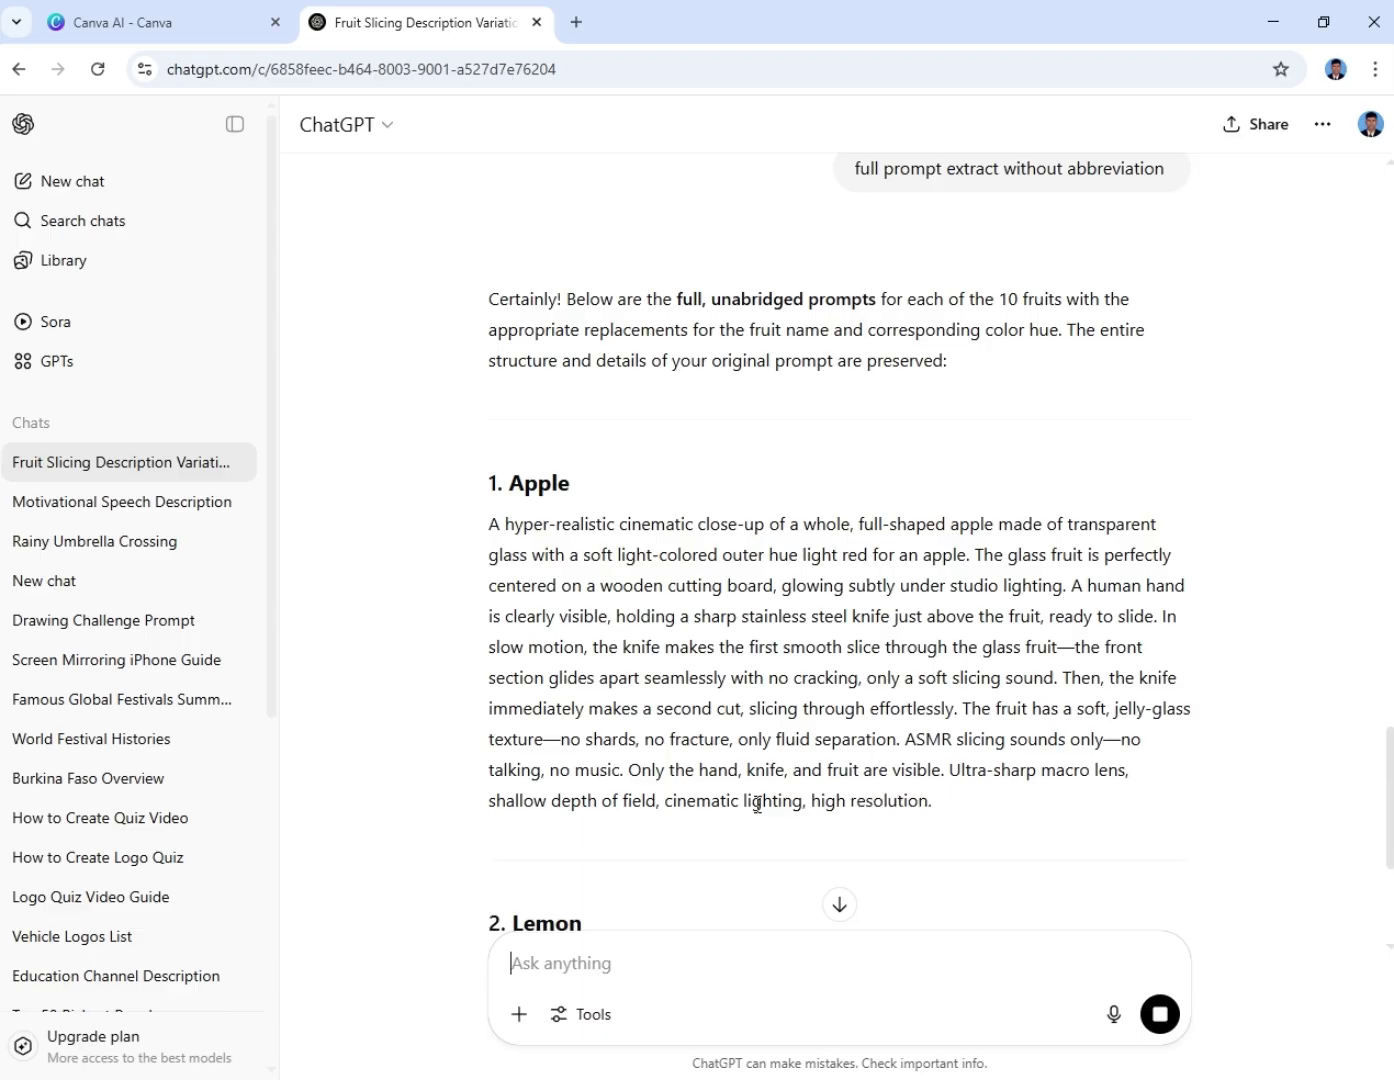
# Read through the full fruit prompts in the new reply, checking the text of the blueberry prompt
pyautogui.scroll(3, 722, 768)
pyautogui.scroll(-10, 713, 756)
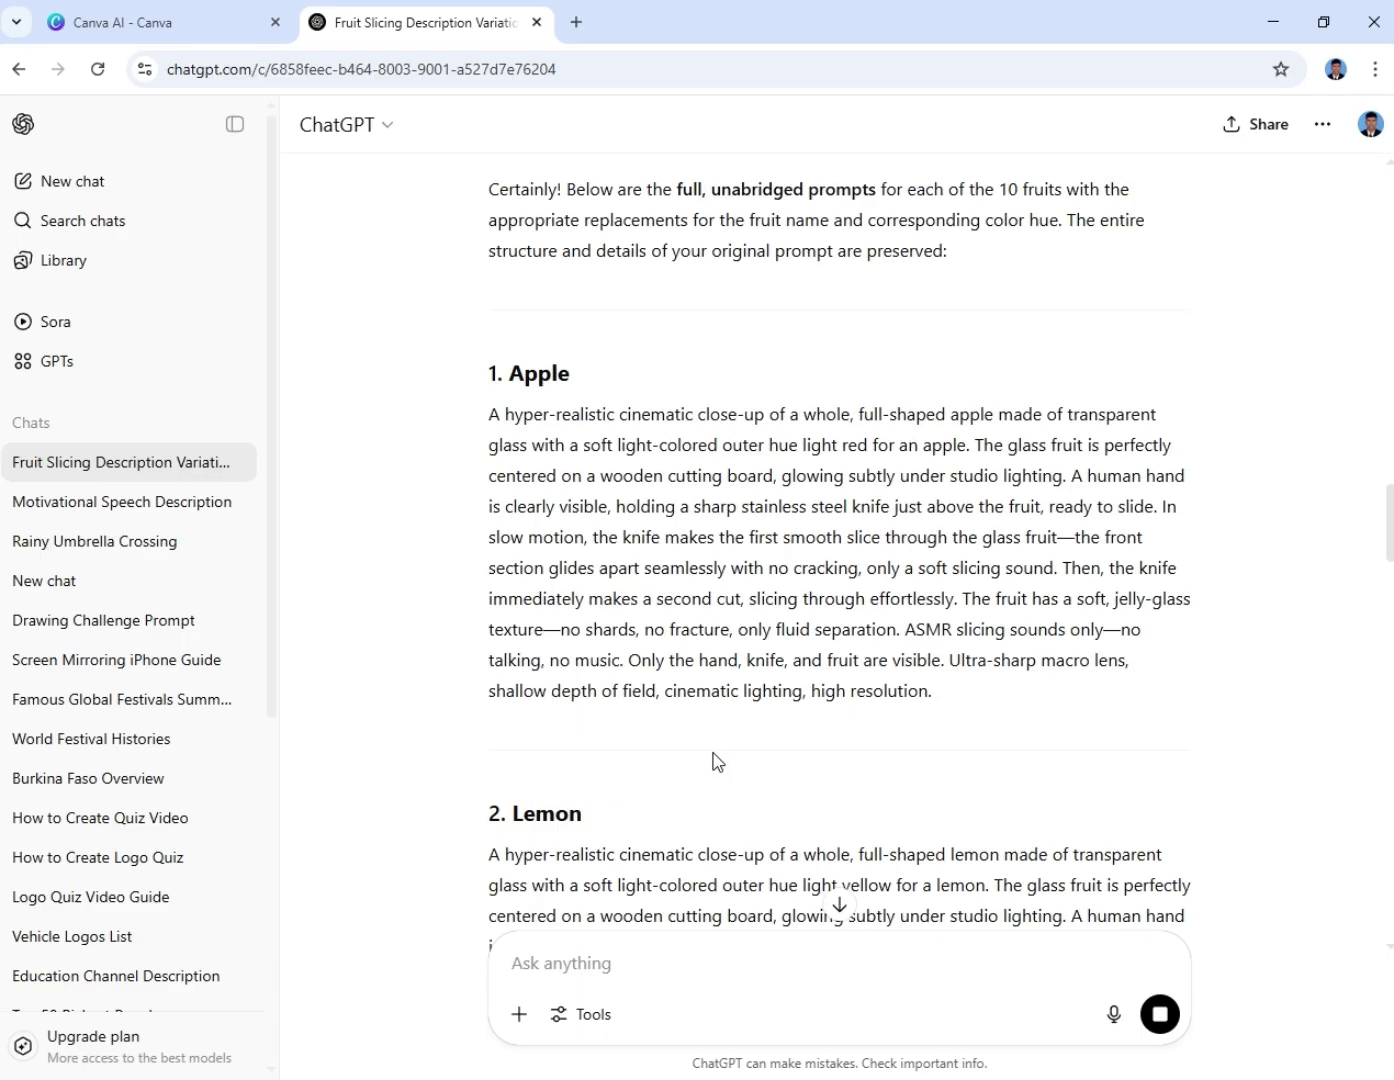
pyautogui.scroll(-6, 710, 750)
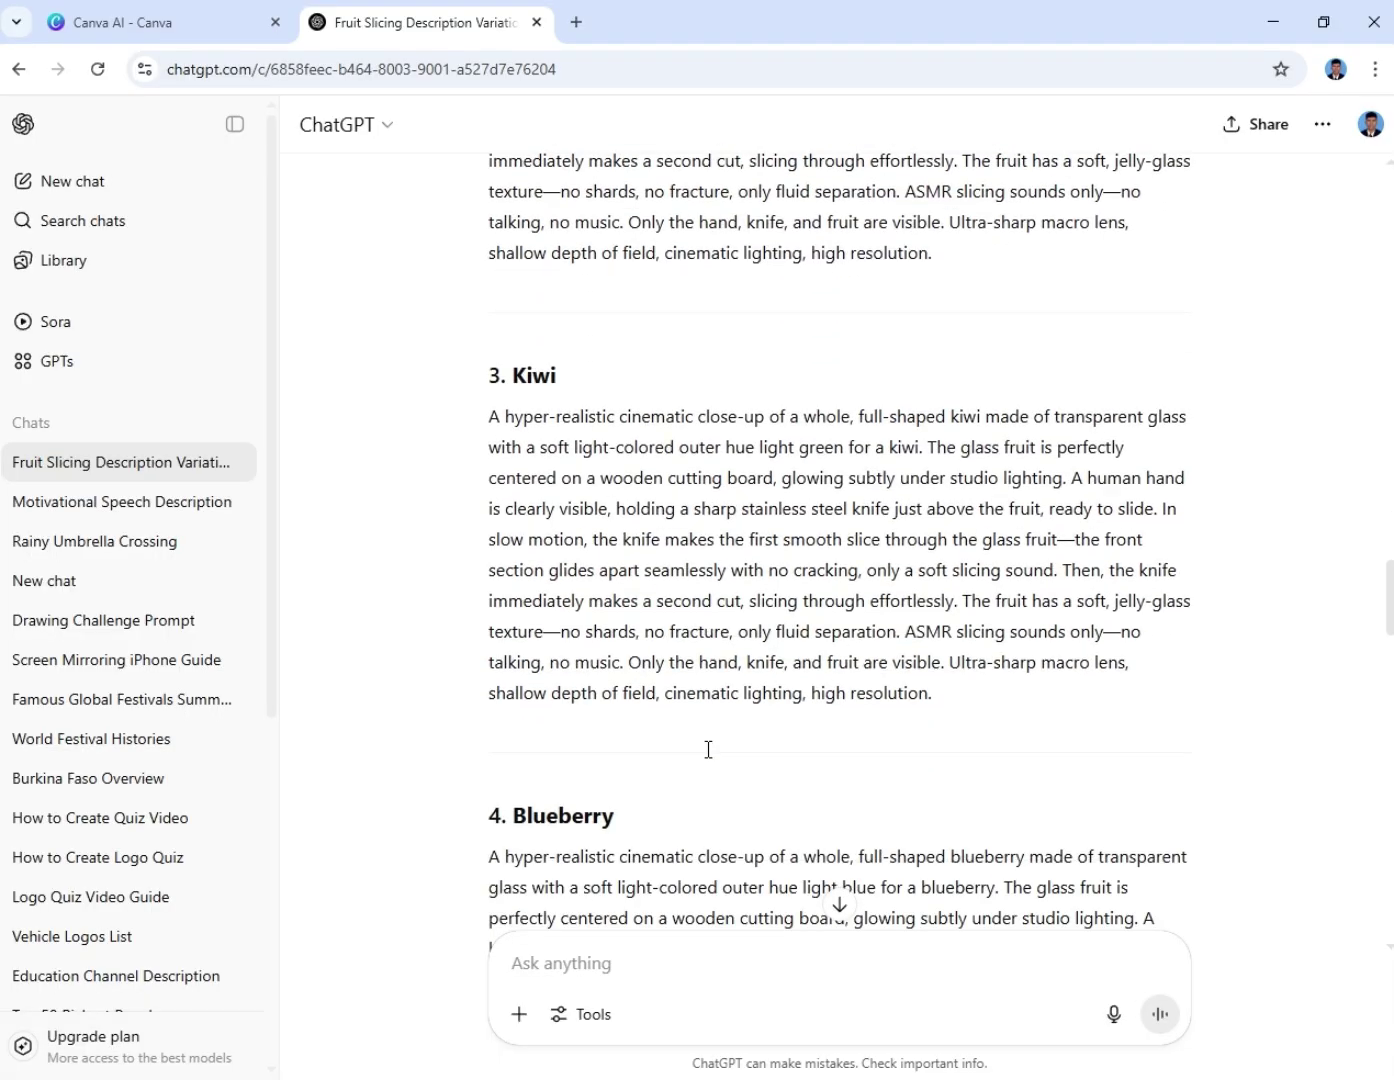
pyautogui.scroll(-2, 705, 749)
pyautogui.scroll(2, 703, 750)
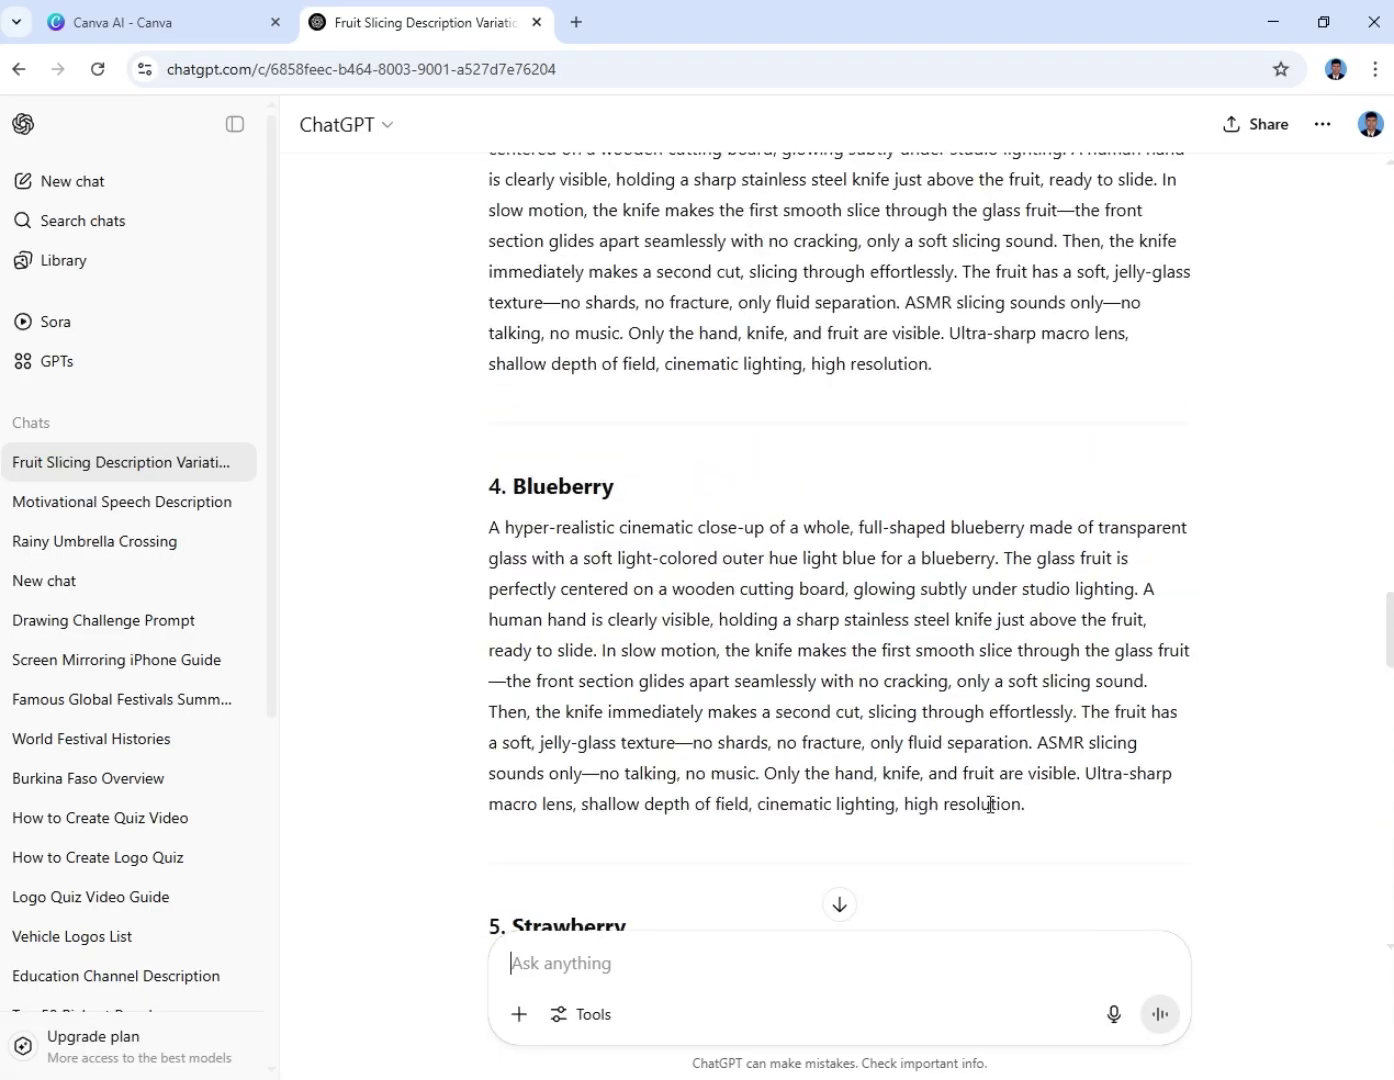
pyautogui.moveTo(1046, 814); pyautogui.dragTo(239, 588)
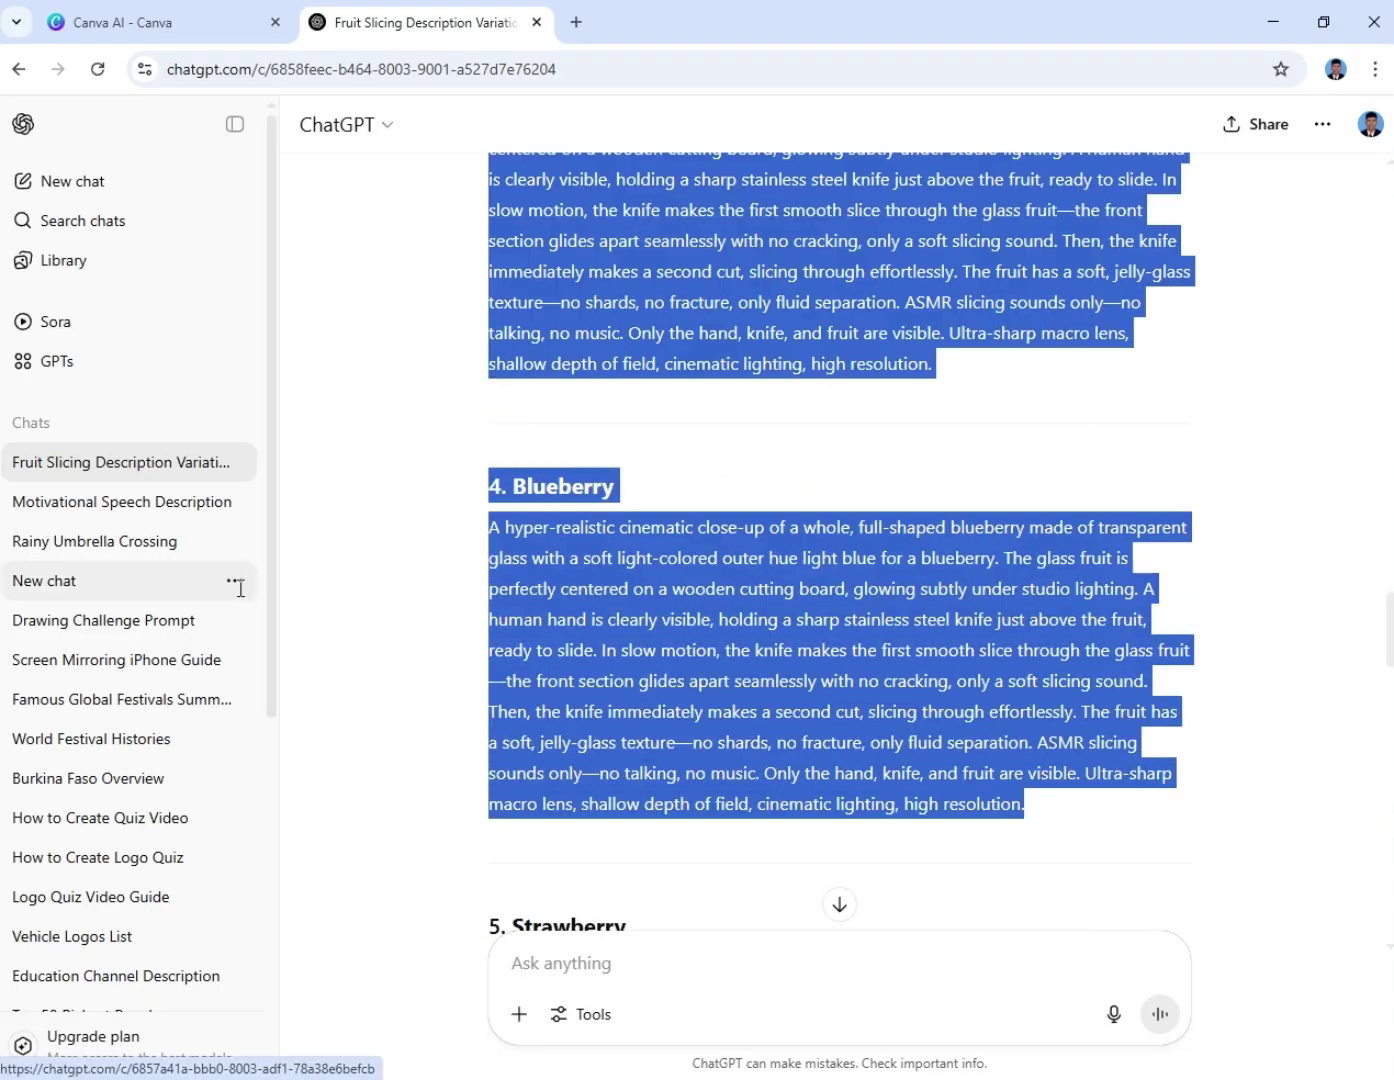
pyautogui.click(638, 644)
pyautogui.scroll(-2, 630, 650)
pyautogui.scroll(-1, 624, 652)
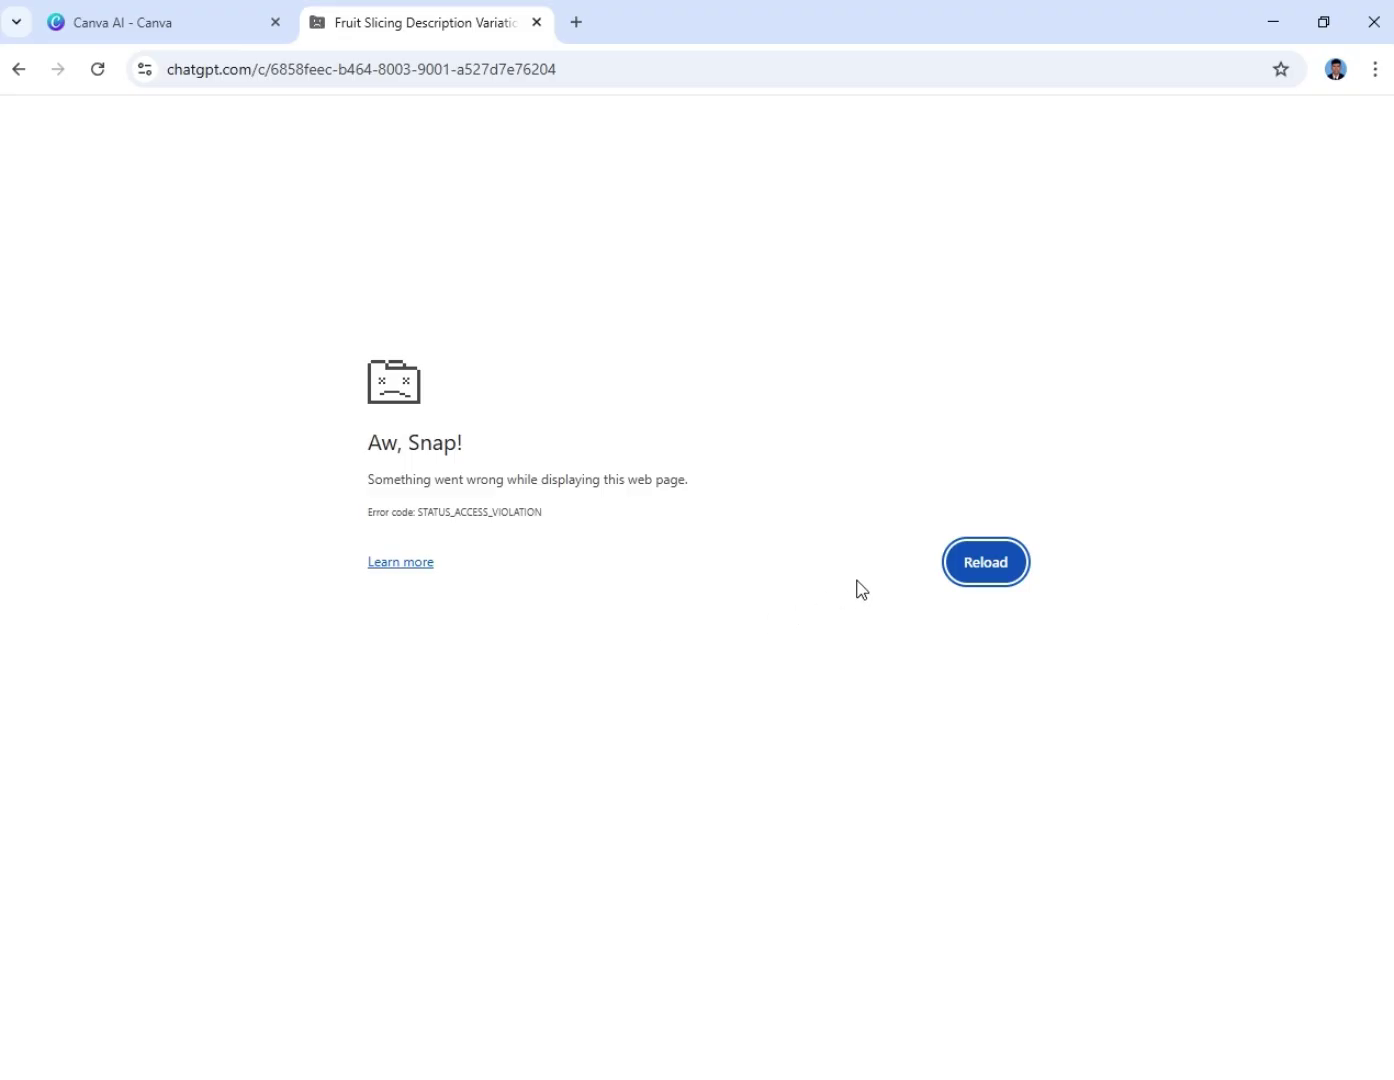
# Reload the crashed ChatGPT page, copy the full apple prompt from the reply, and dismiss the Chrome extension offer
pyautogui.click(982, 553)
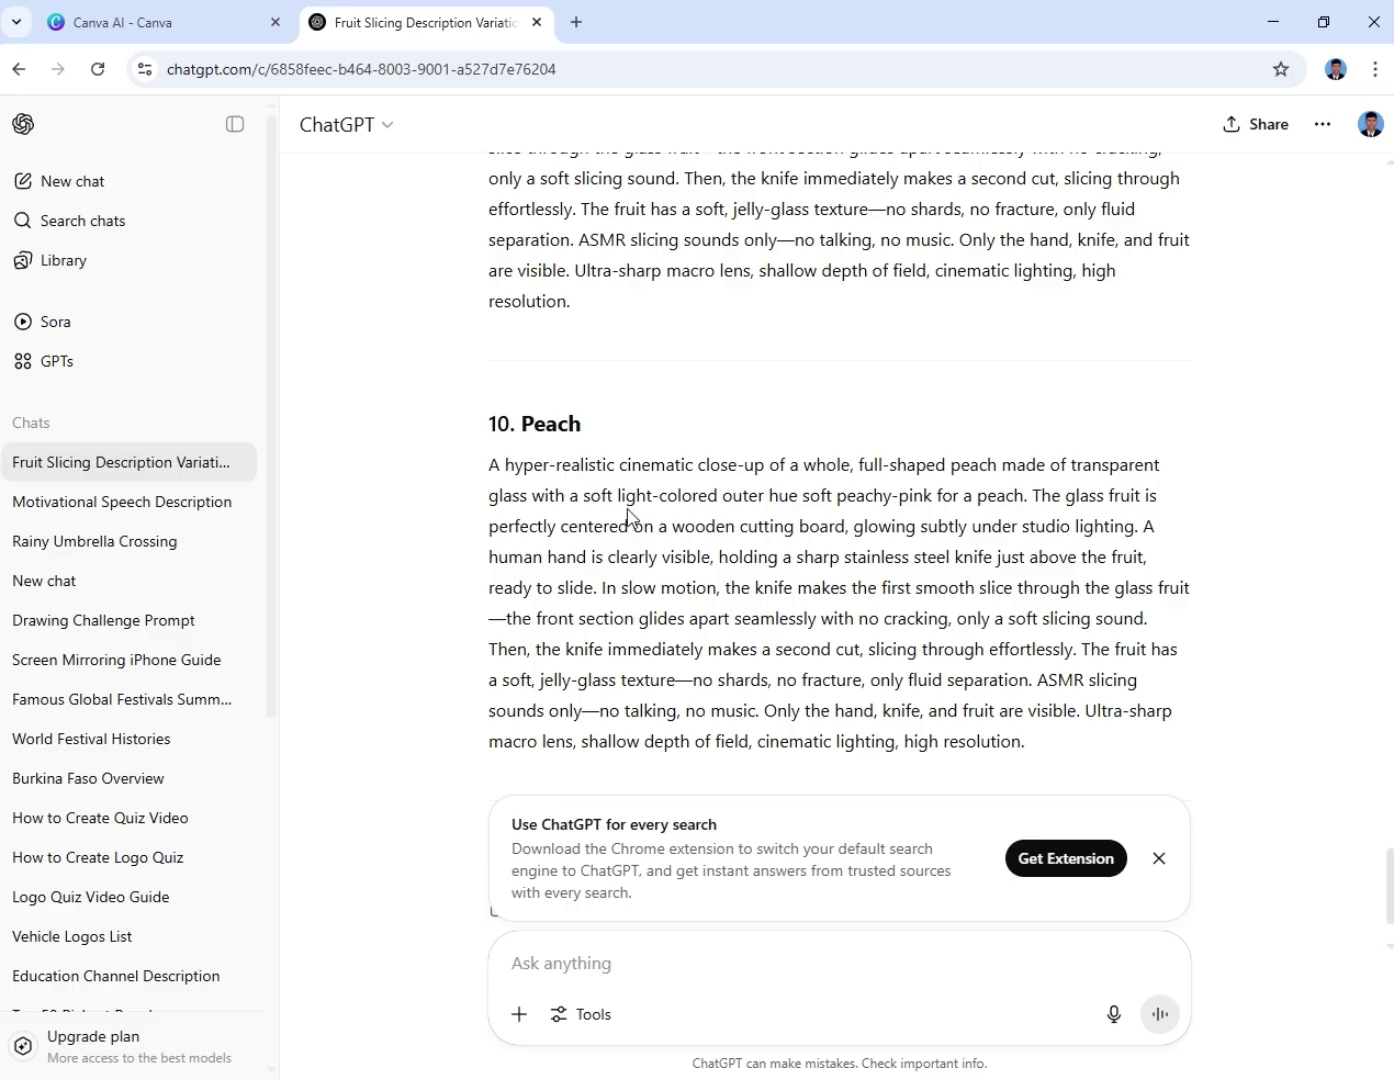
pyautogui.scroll(3, 629, 513)
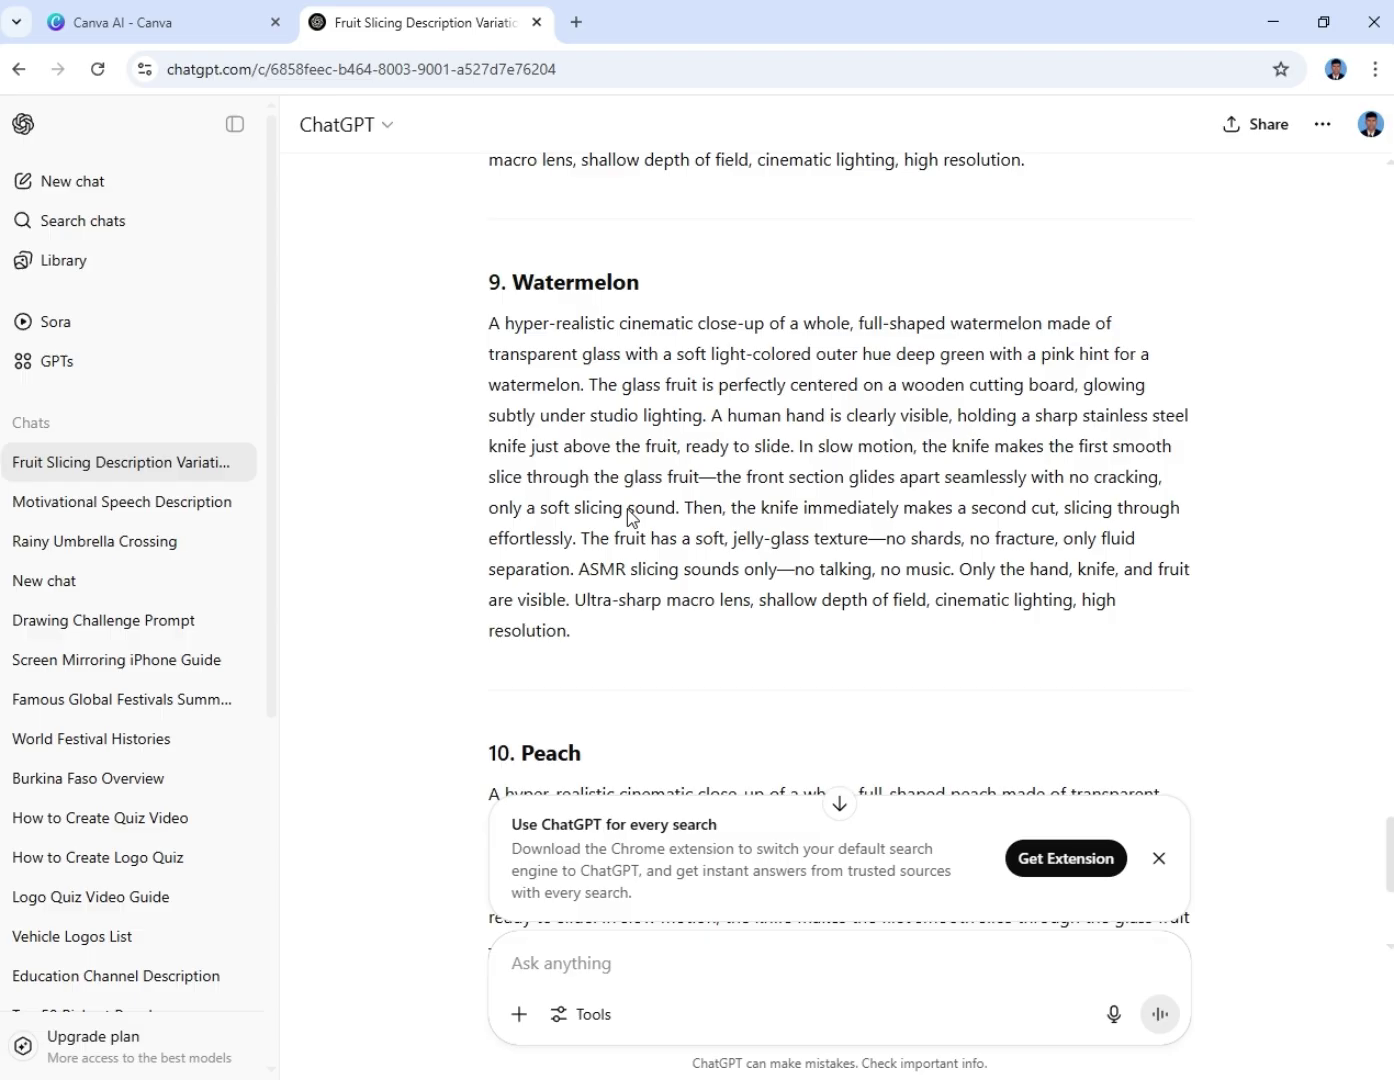
pyautogui.scroll(12, 629, 515)
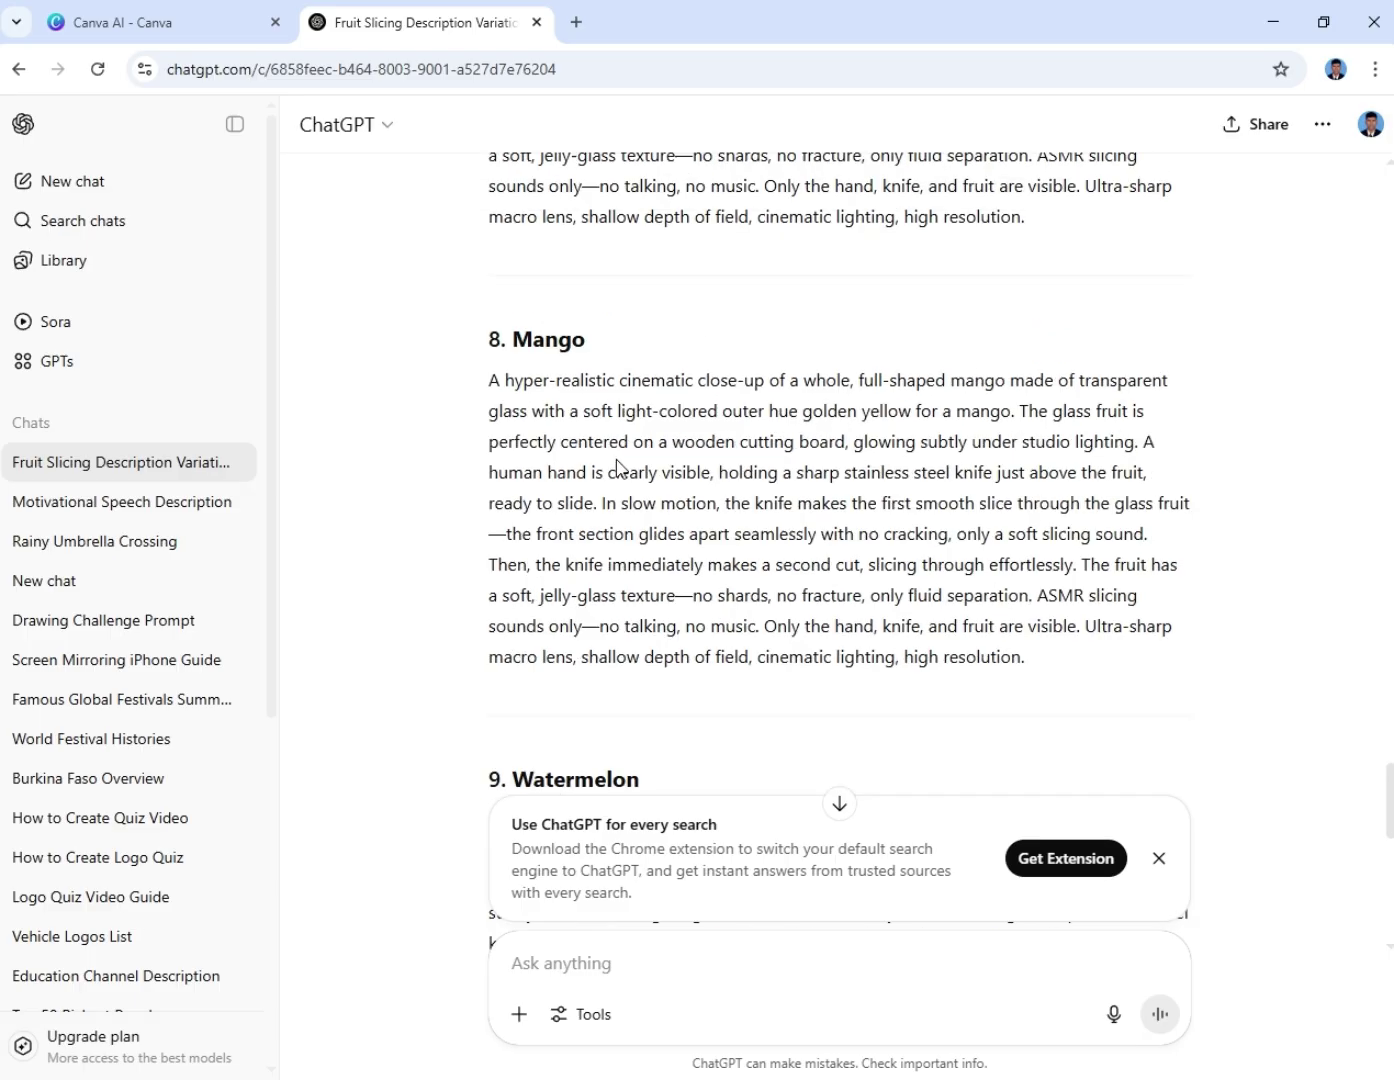
pyautogui.scroll(20, 629, 512)
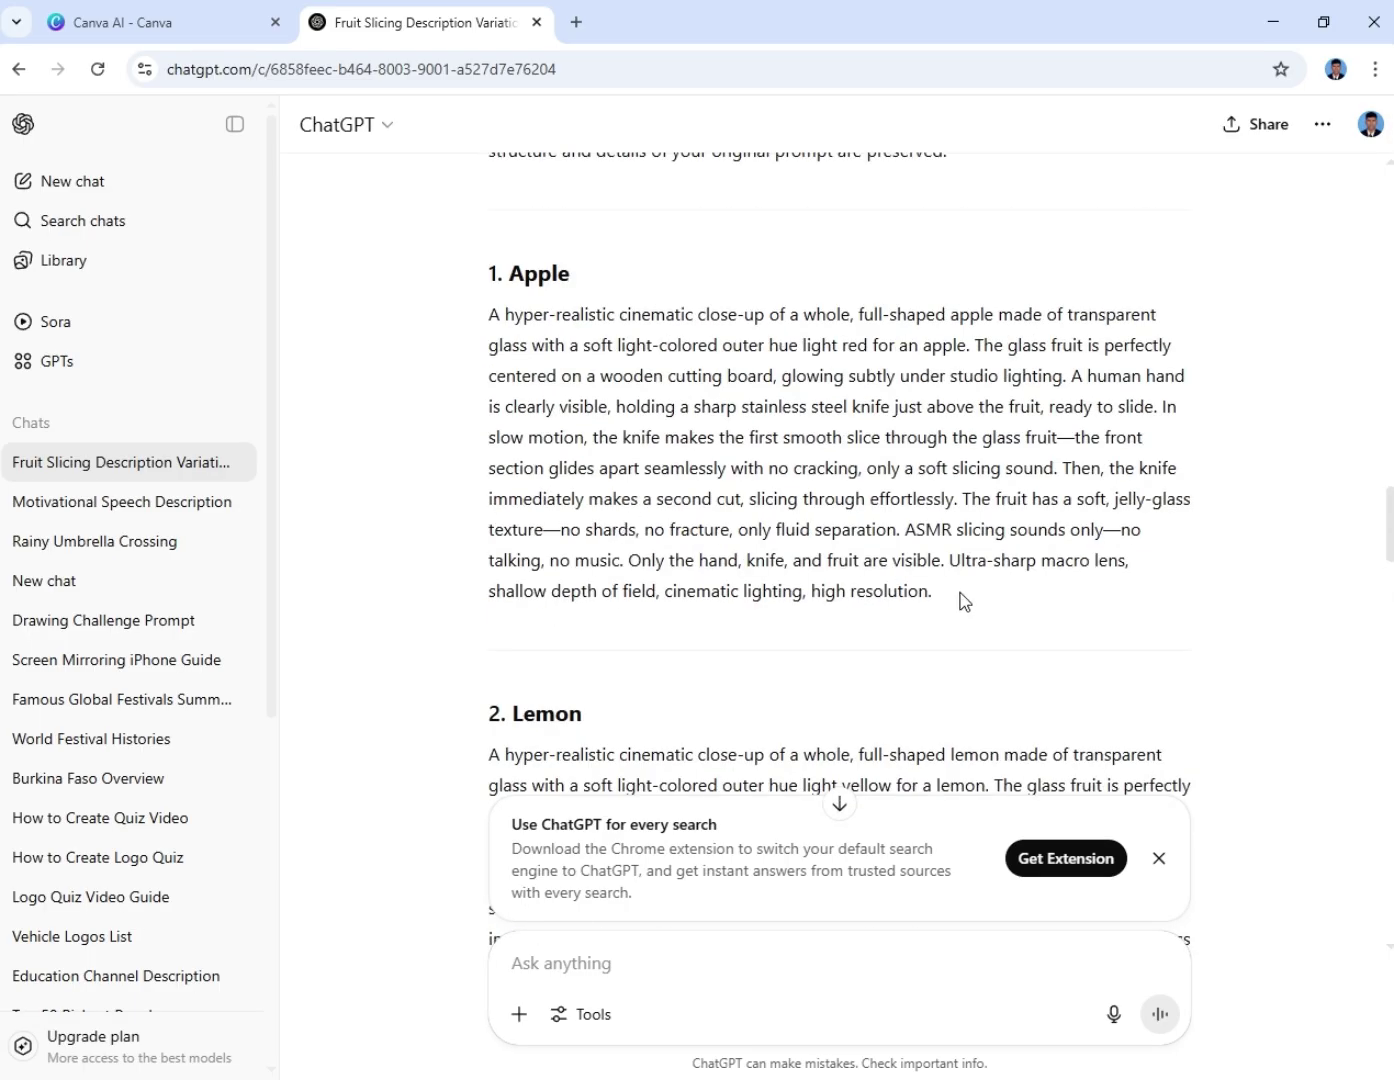
pyautogui.moveTo(935, 600); pyautogui.dragTo(398, 316)
pyautogui.hotkey('ctrl', 'c')
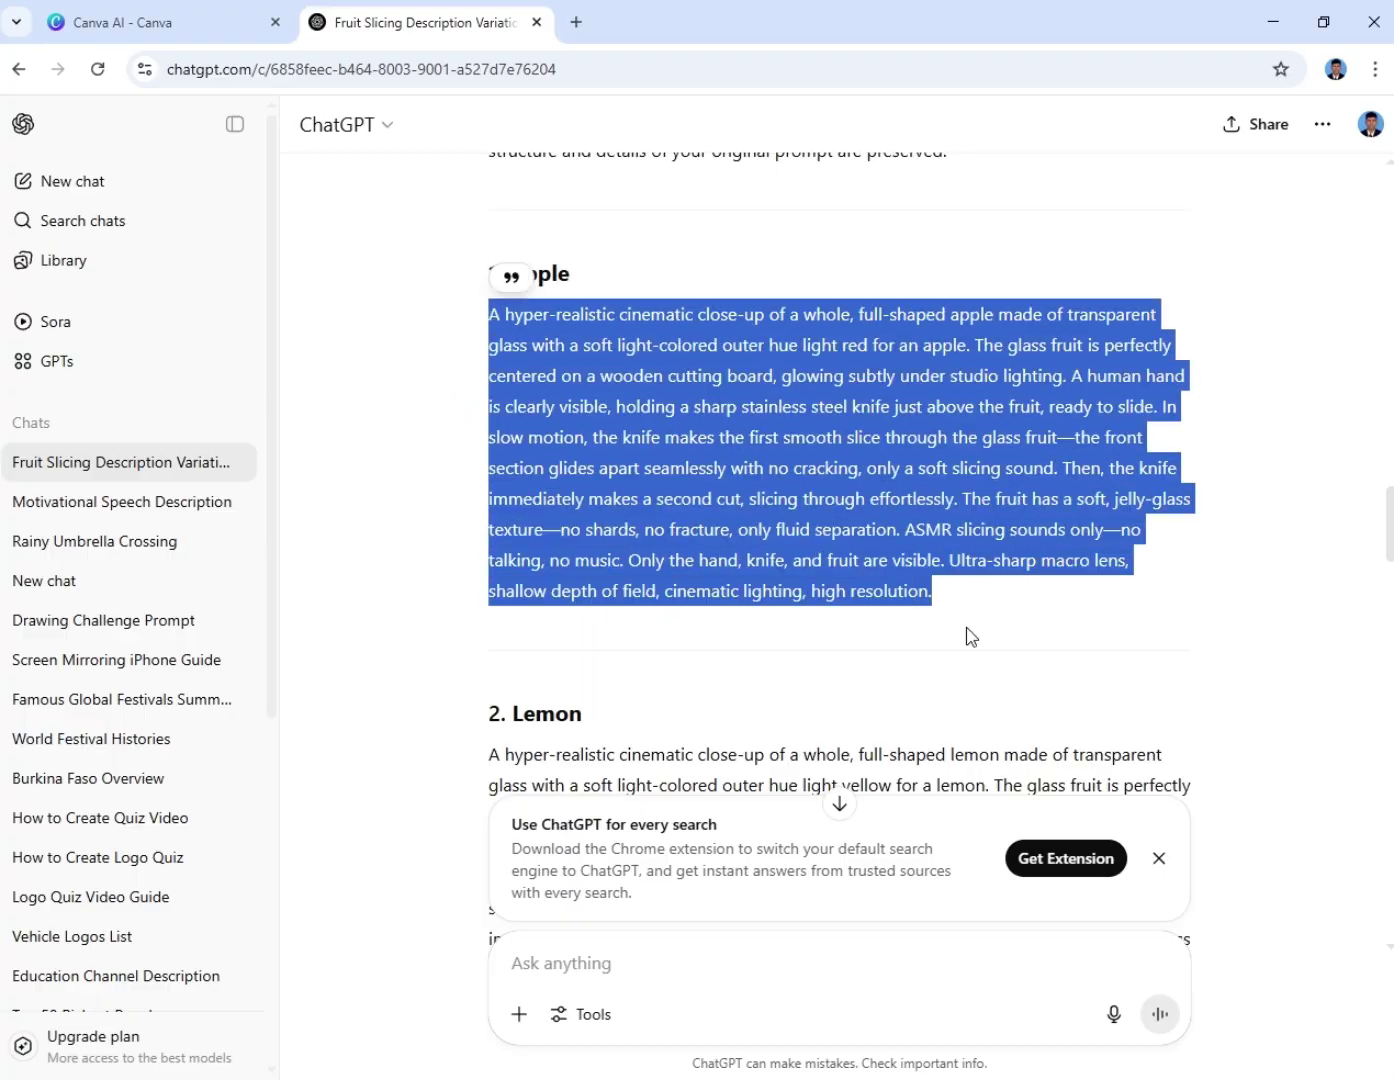
pyautogui.click(1158, 863)
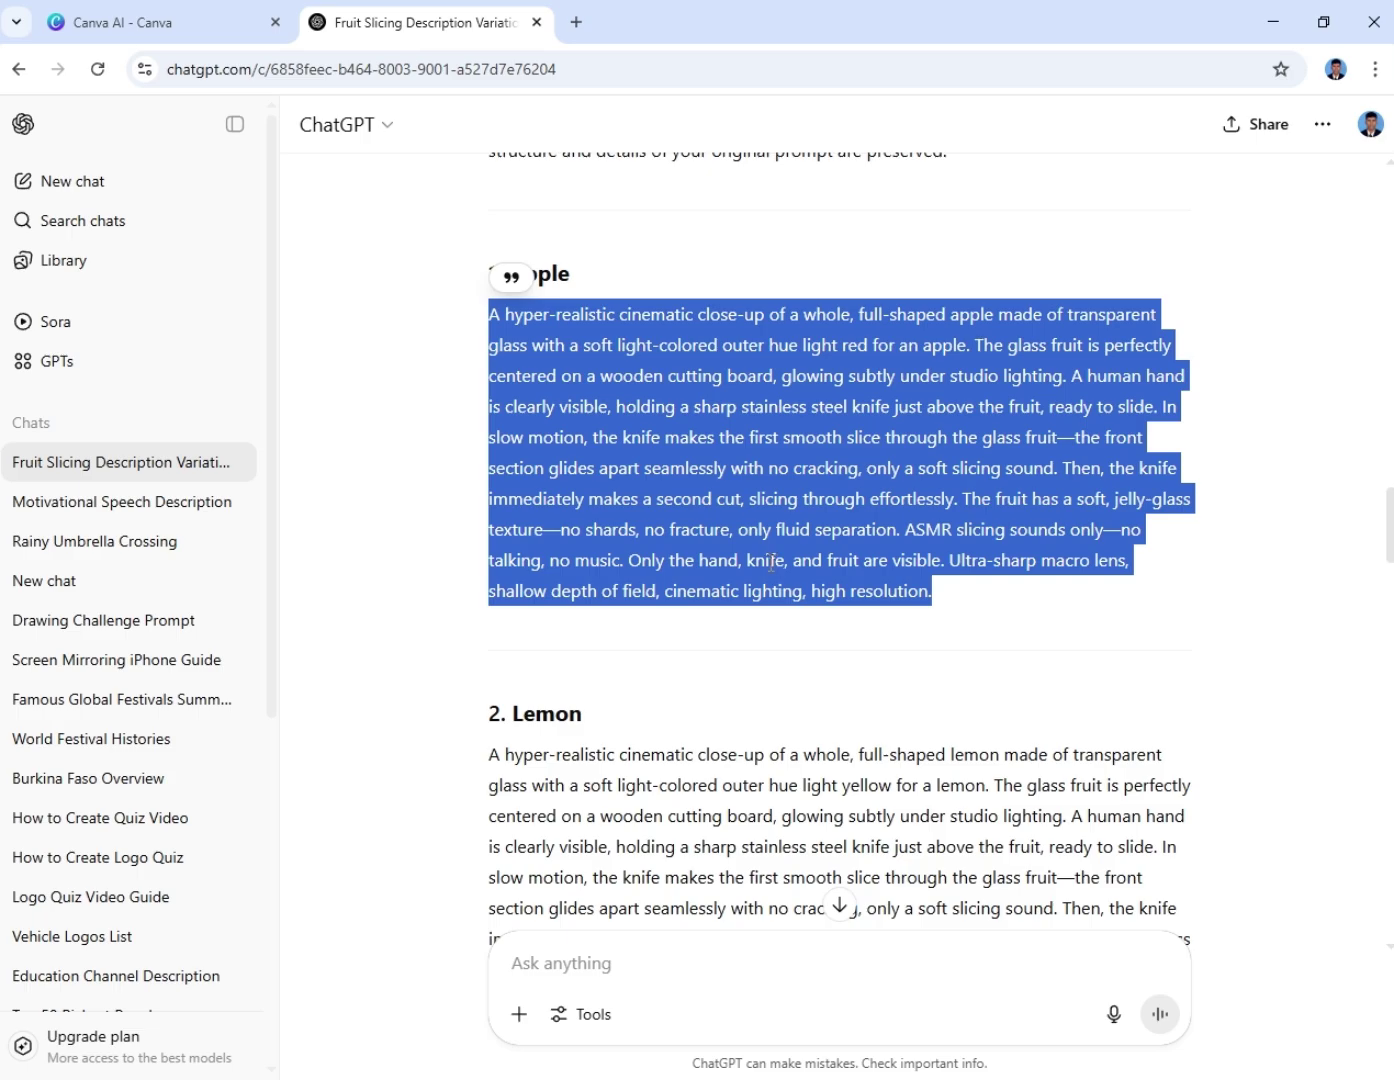
# Paste the copied apple prompt into Canva AI and submit it as a 16:9, 8-second video clip
pyautogui.scroll(-11, 771, 565)
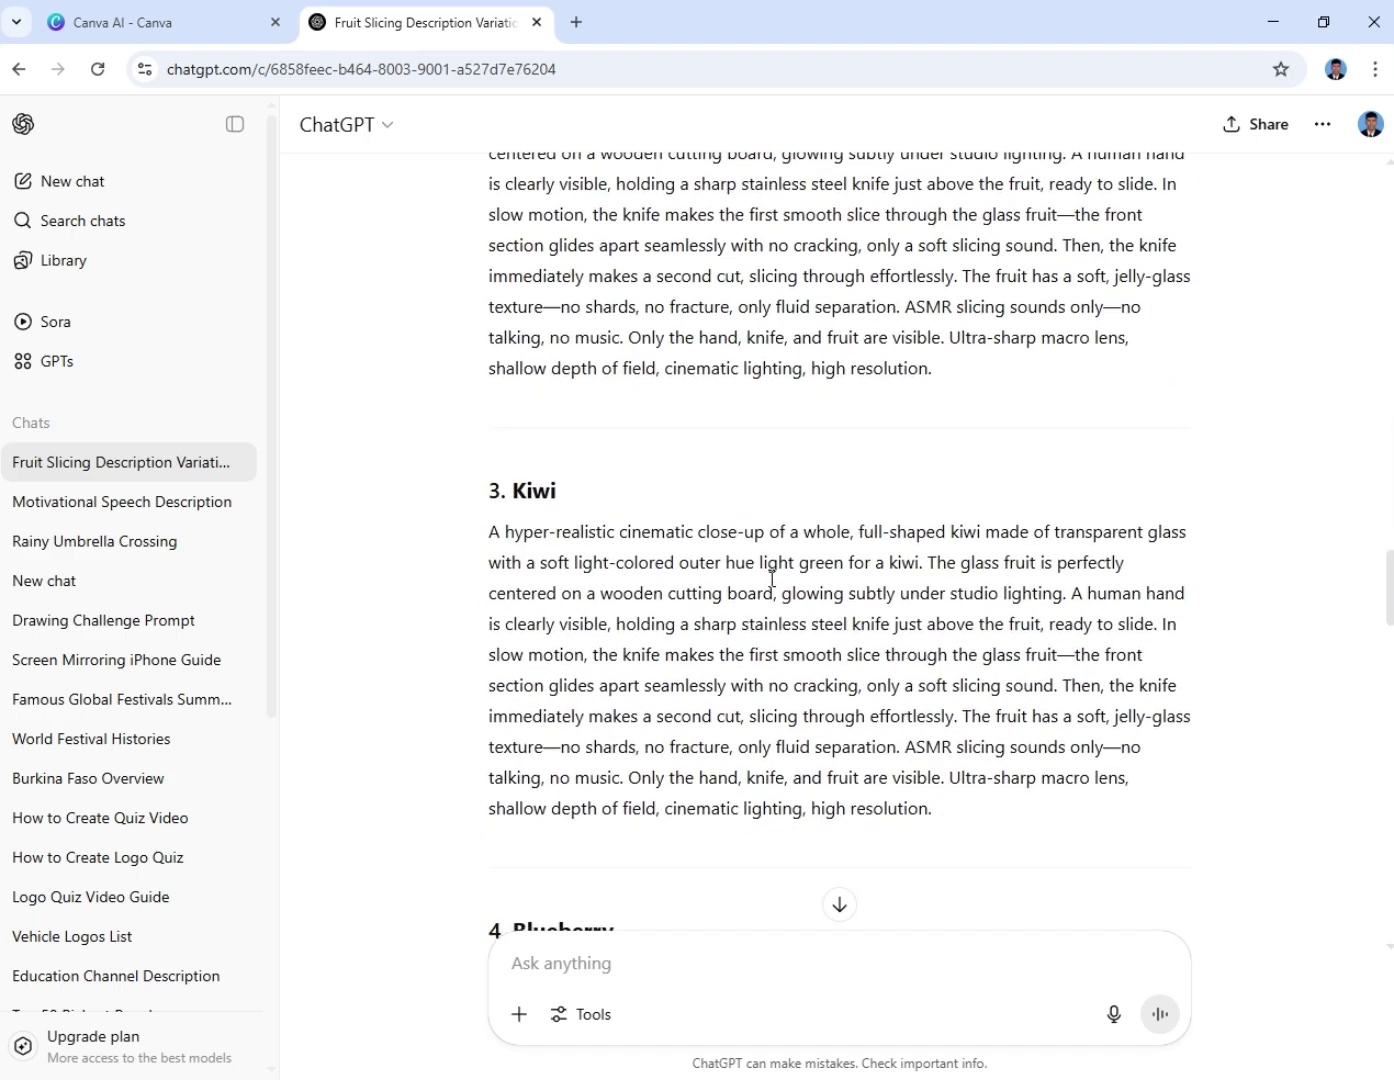
pyautogui.scroll(-16, 771, 580)
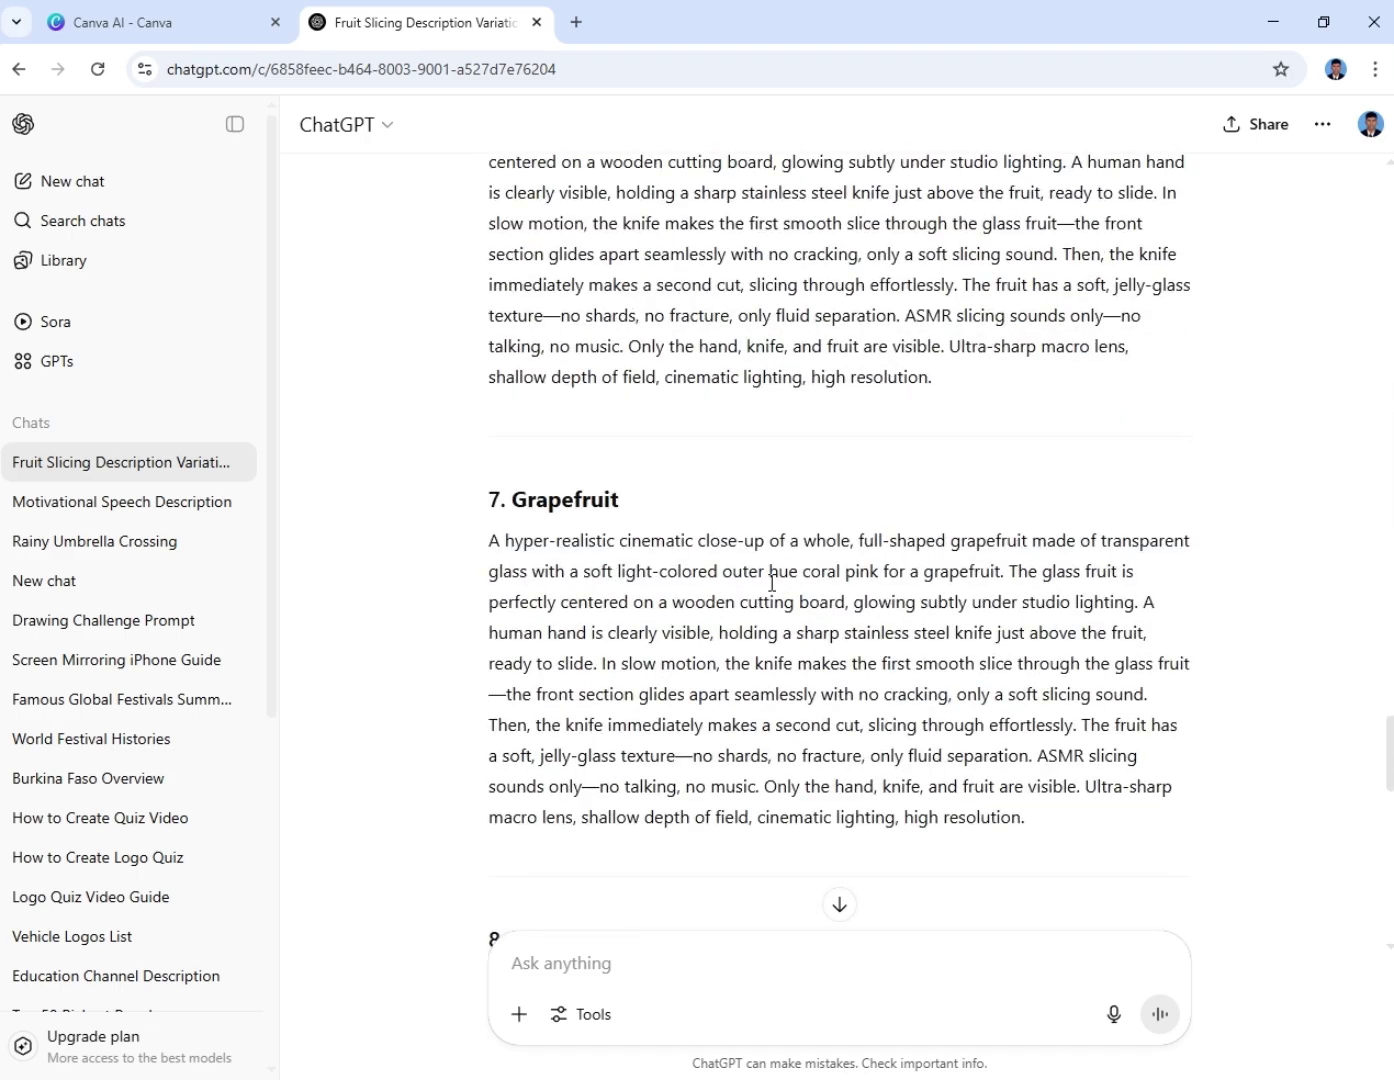
pyautogui.scroll(-10, 771, 584)
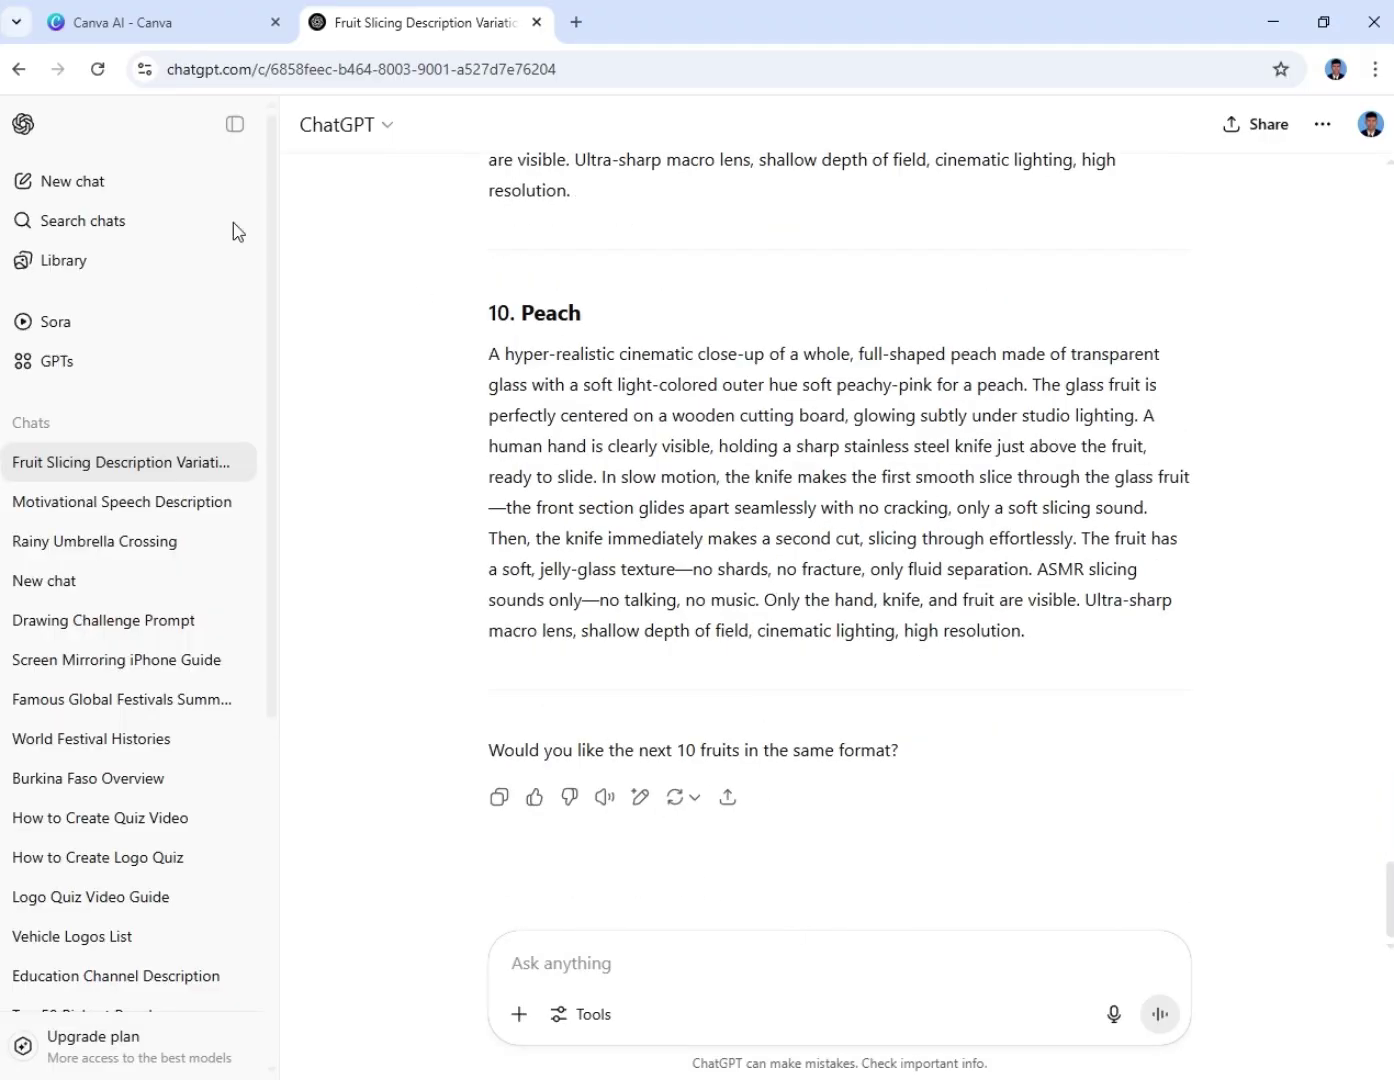
pyautogui.click(160, 20)
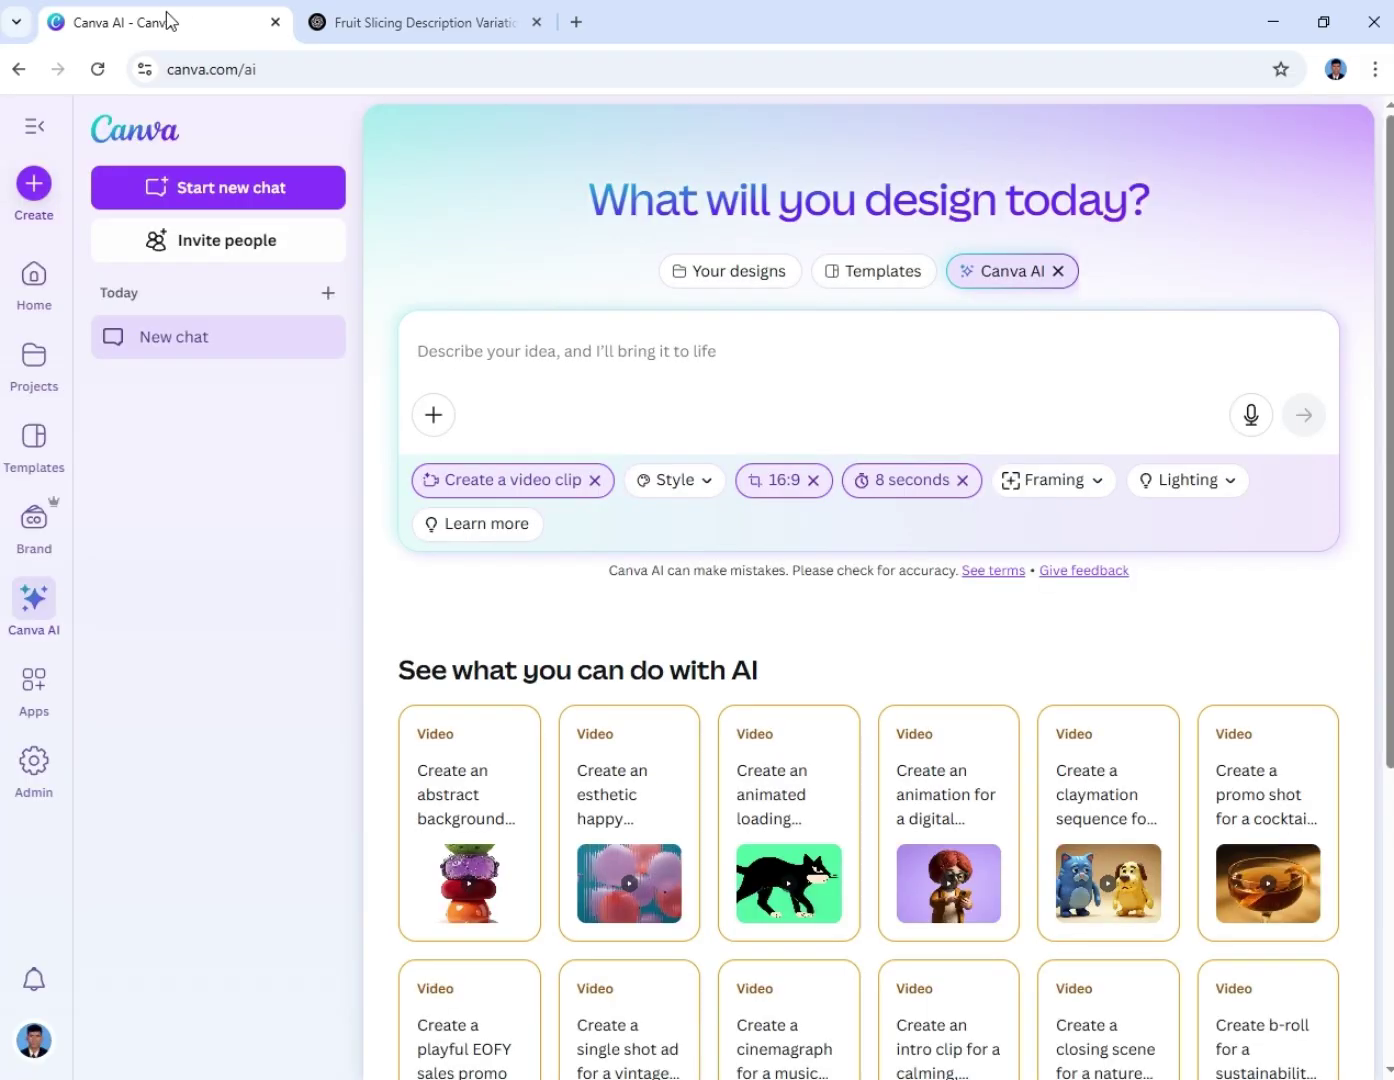
pyautogui.click(520, 362)
pyautogui.hotkey('ctrl', 'v')
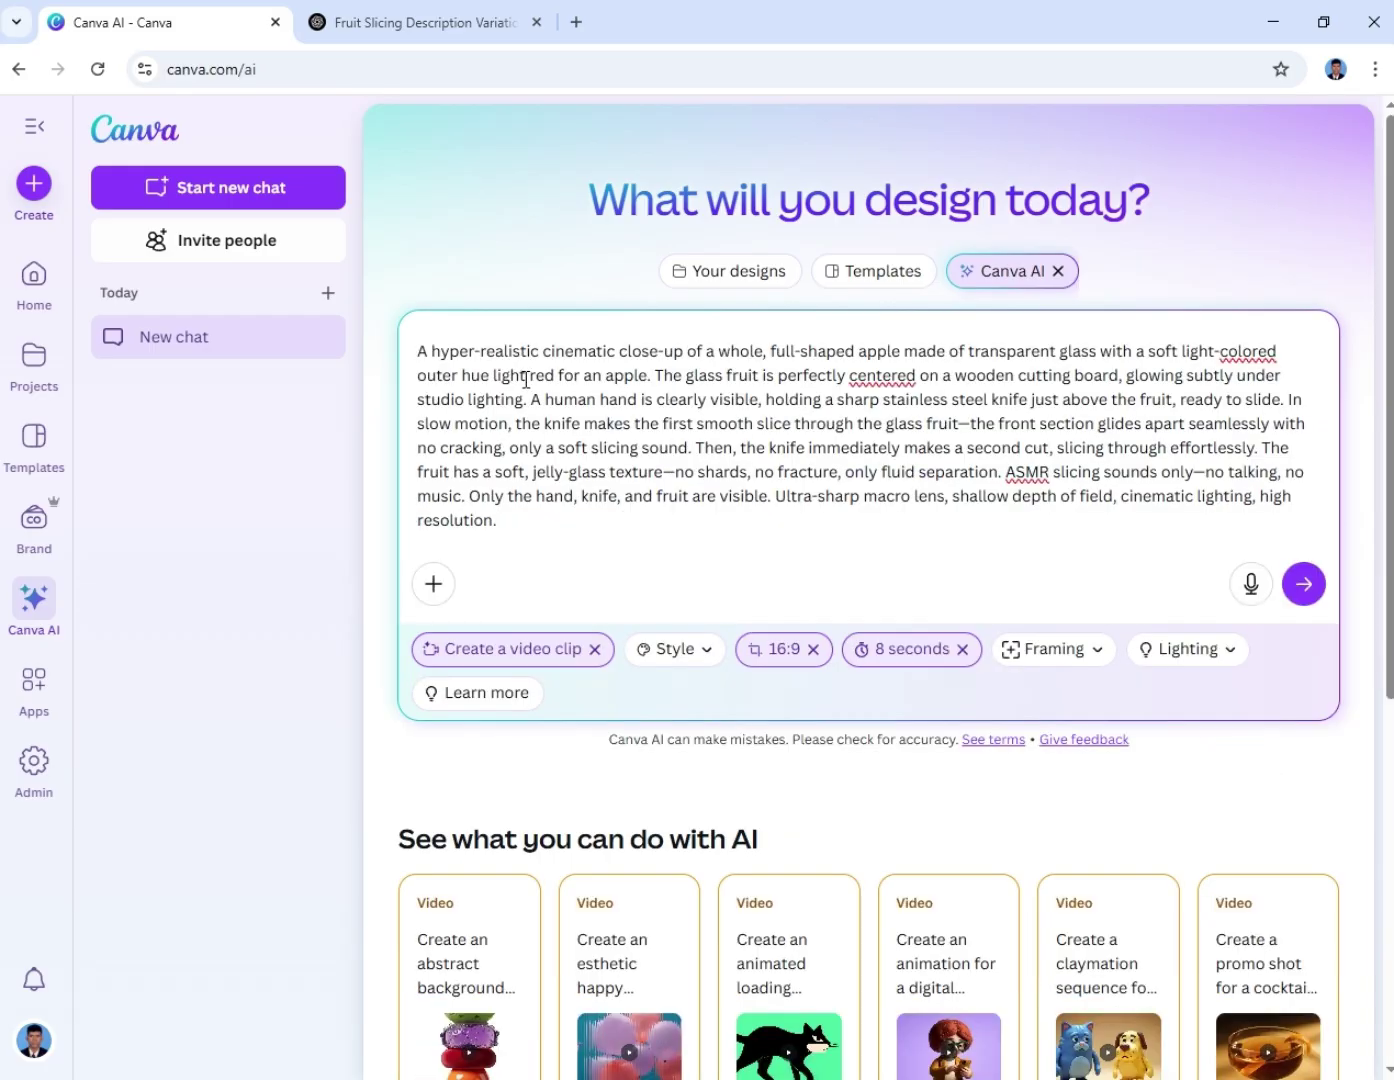
pyautogui.click(1303, 583)
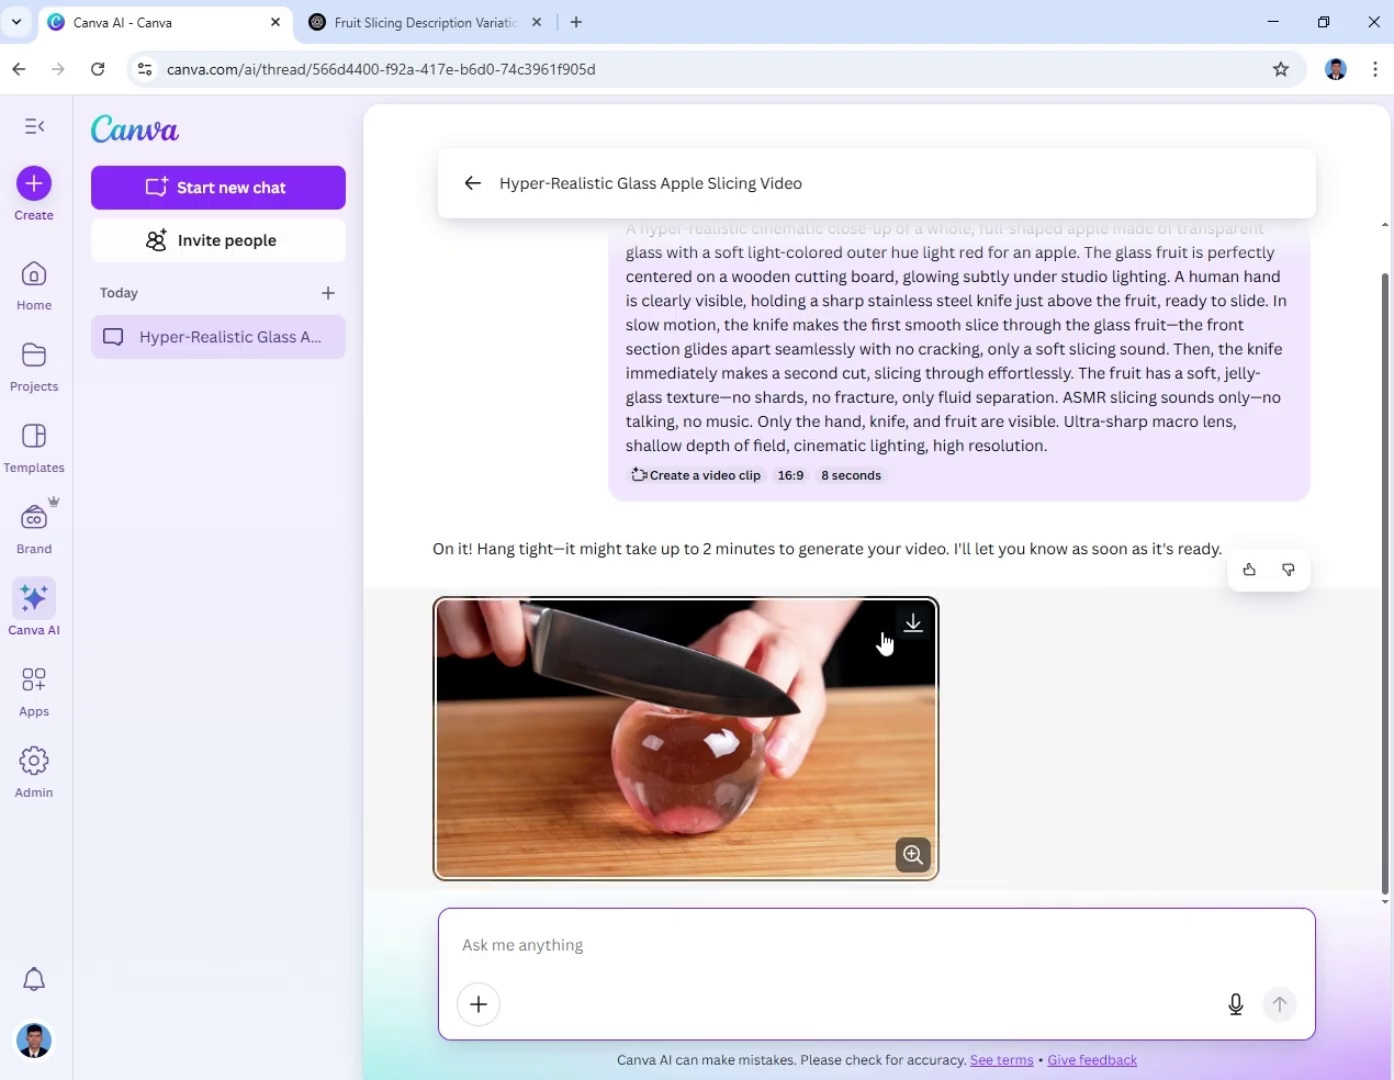
# Download the generated glass apple clip, play it in the large preview, and return to the chat
pyautogui.click(912, 628)
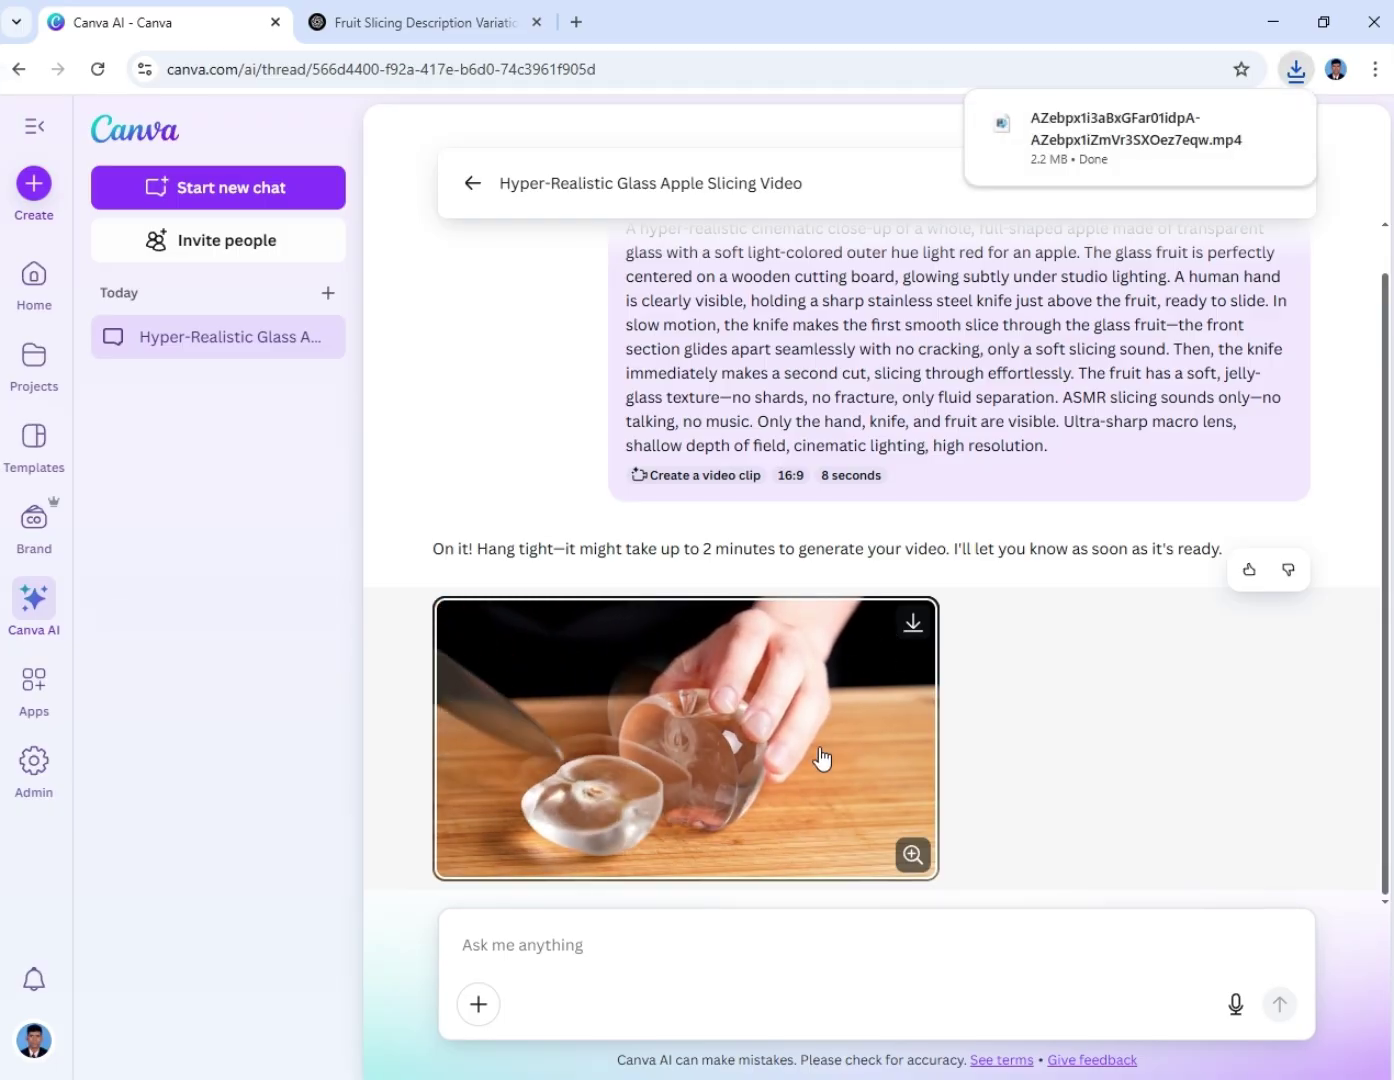
pyautogui.click(736, 716)
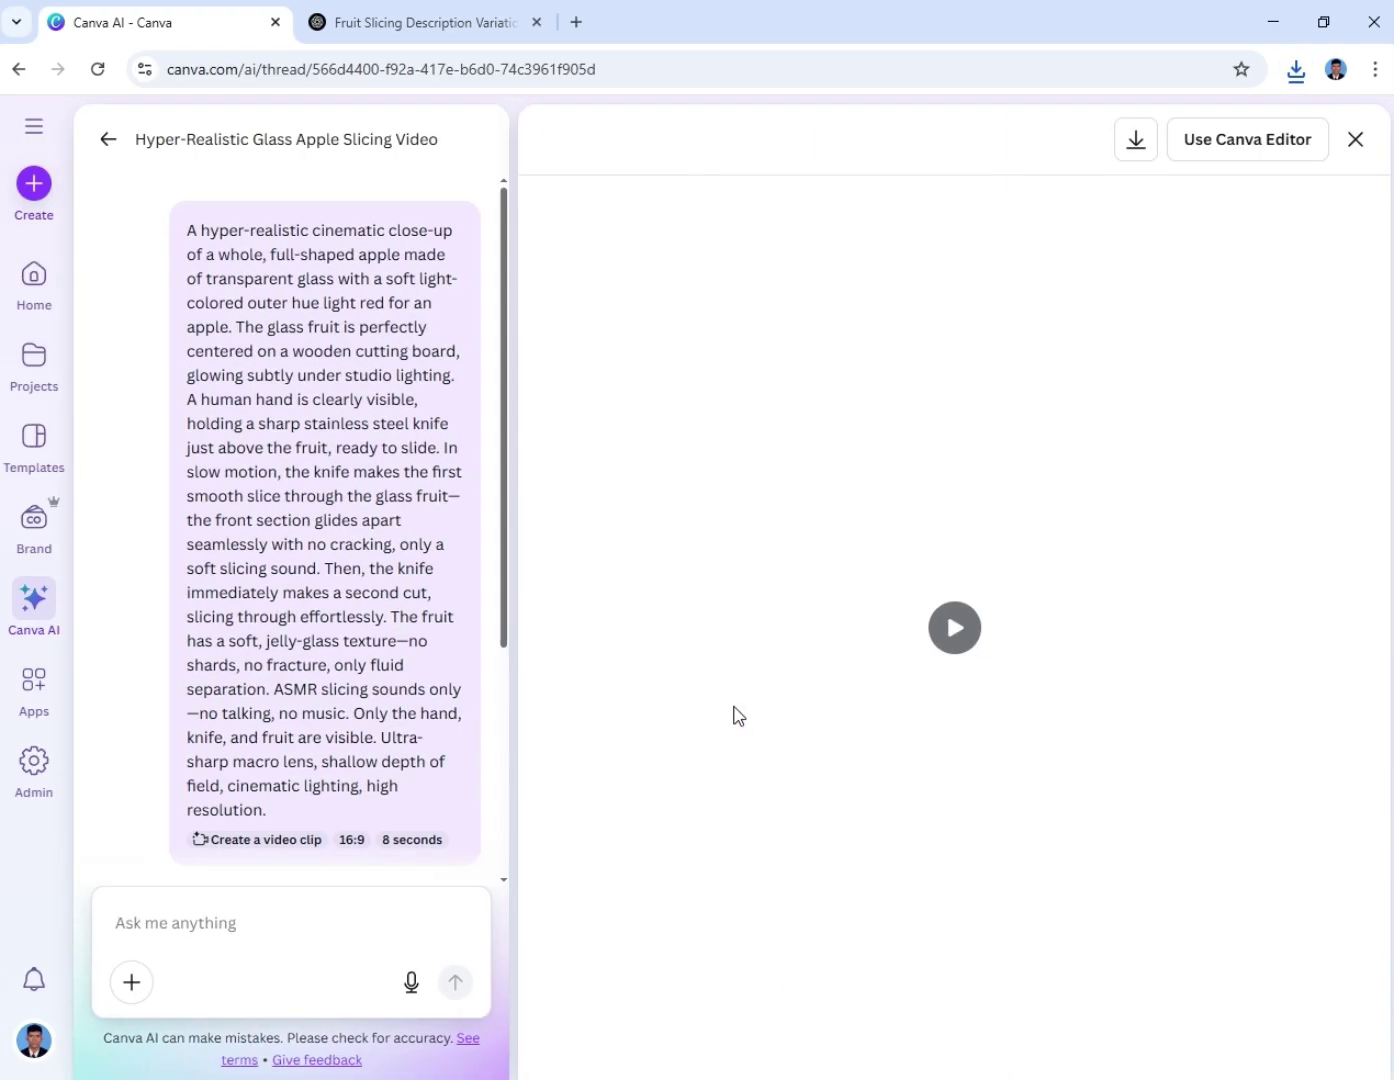
pyautogui.click(960, 634)
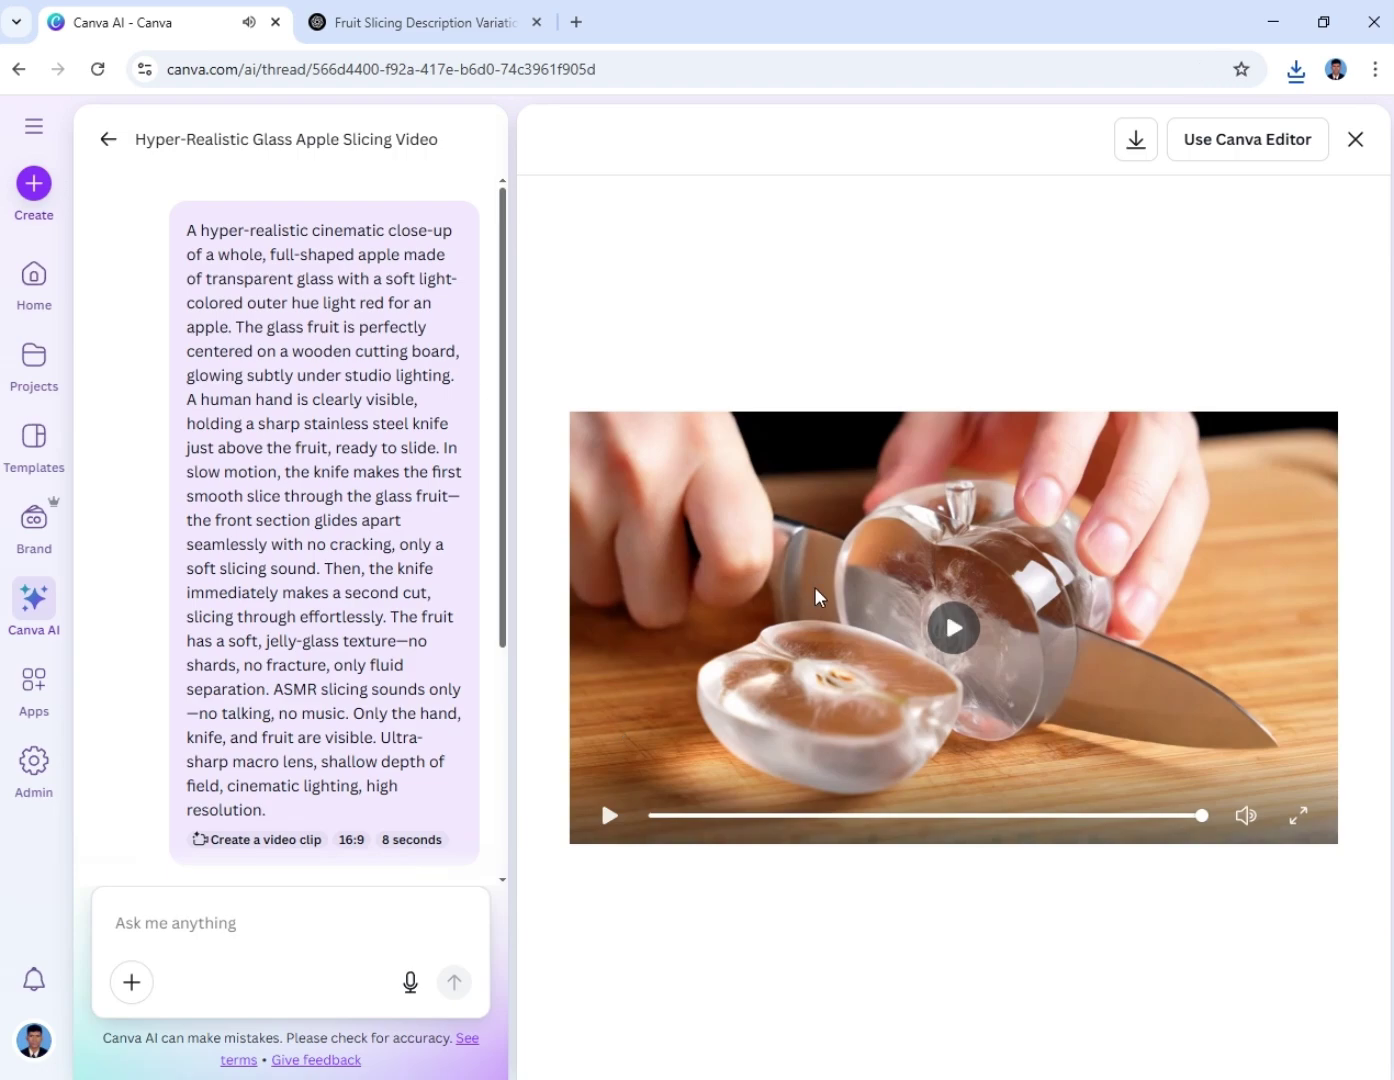
pyautogui.click(1357, 141)
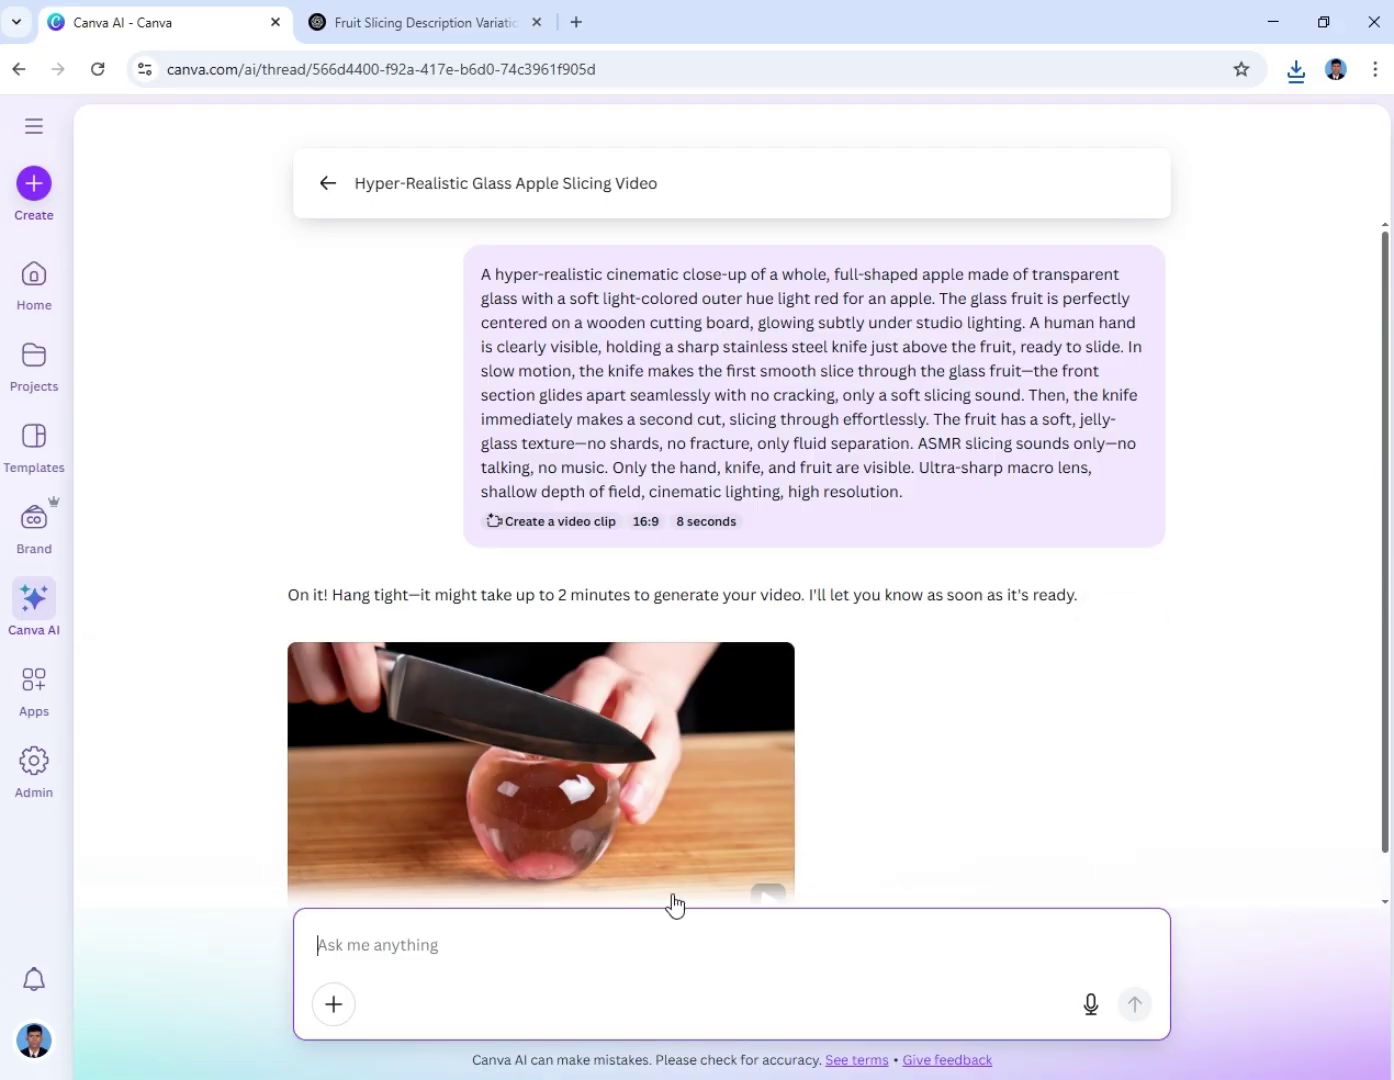
pyautogui.scroll(-1, 731, 781)
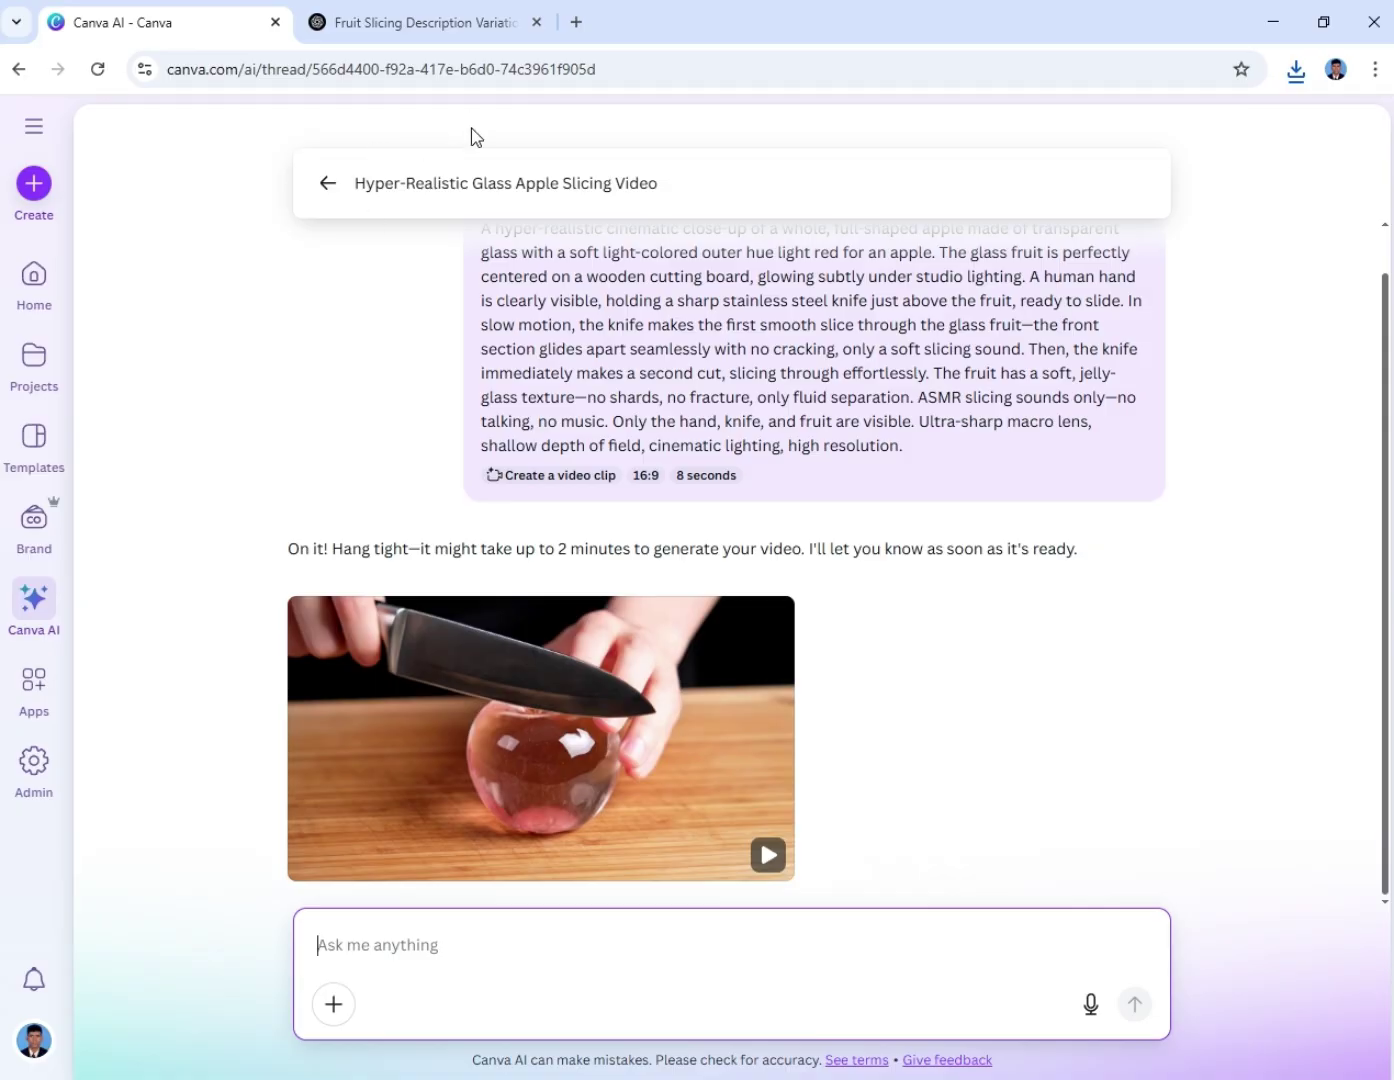
# Return to the ChatGPT conversation and copy the full text of the lemon prompt
pyautogui.click(426, 14)
pyautogui.scroll(10, 681, 305)
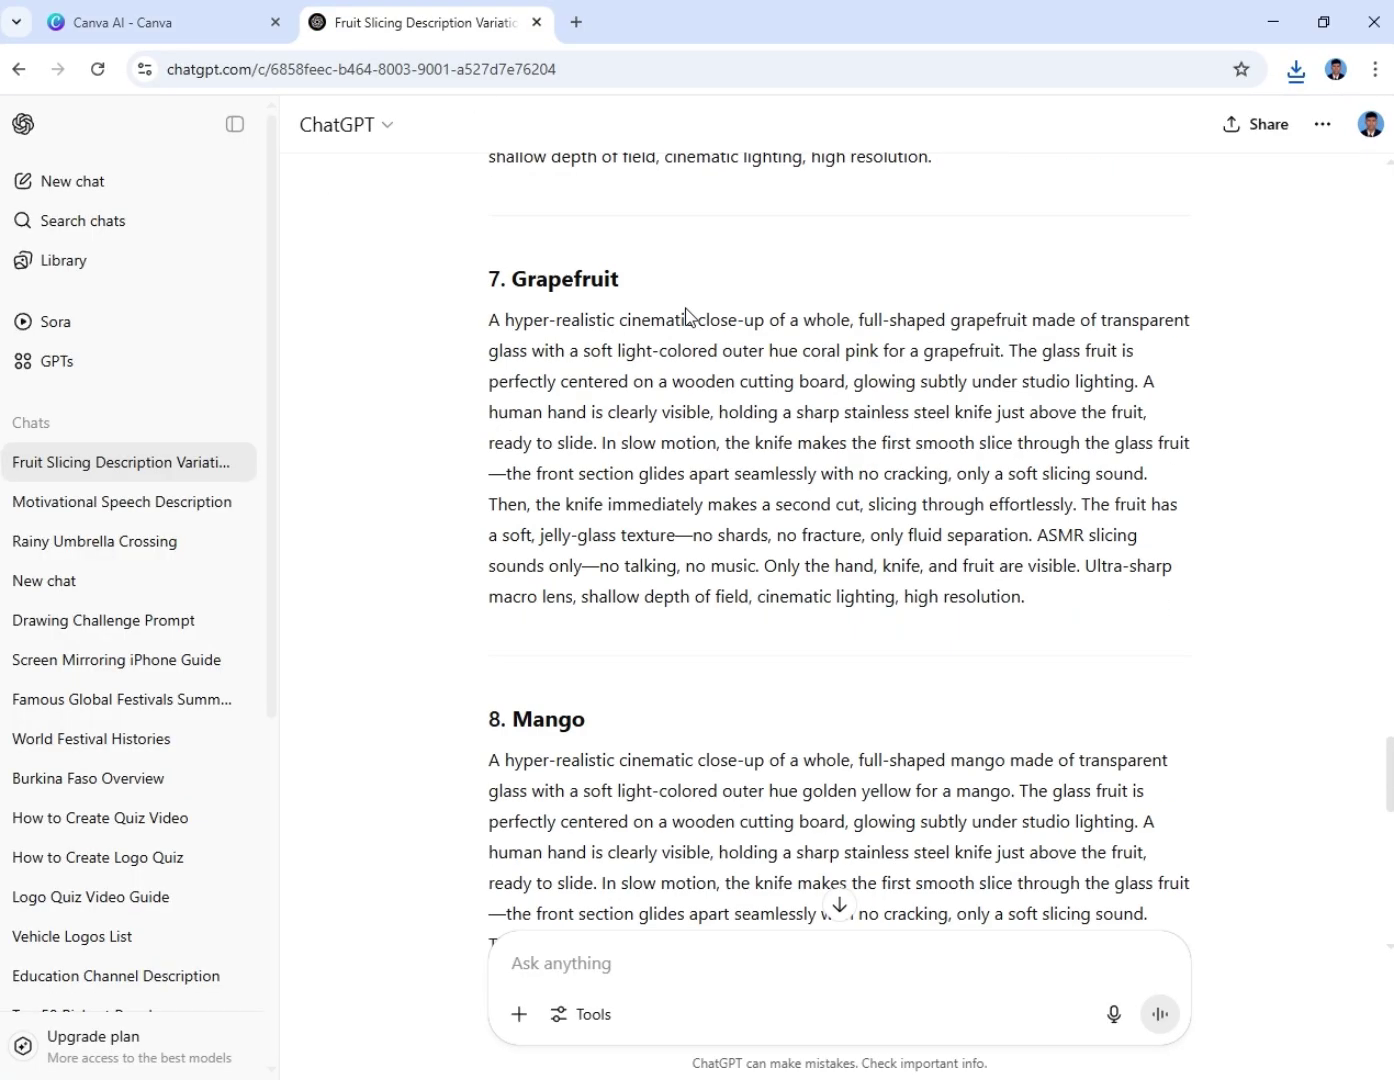
pyautogui.scroll(20, 686, 311)
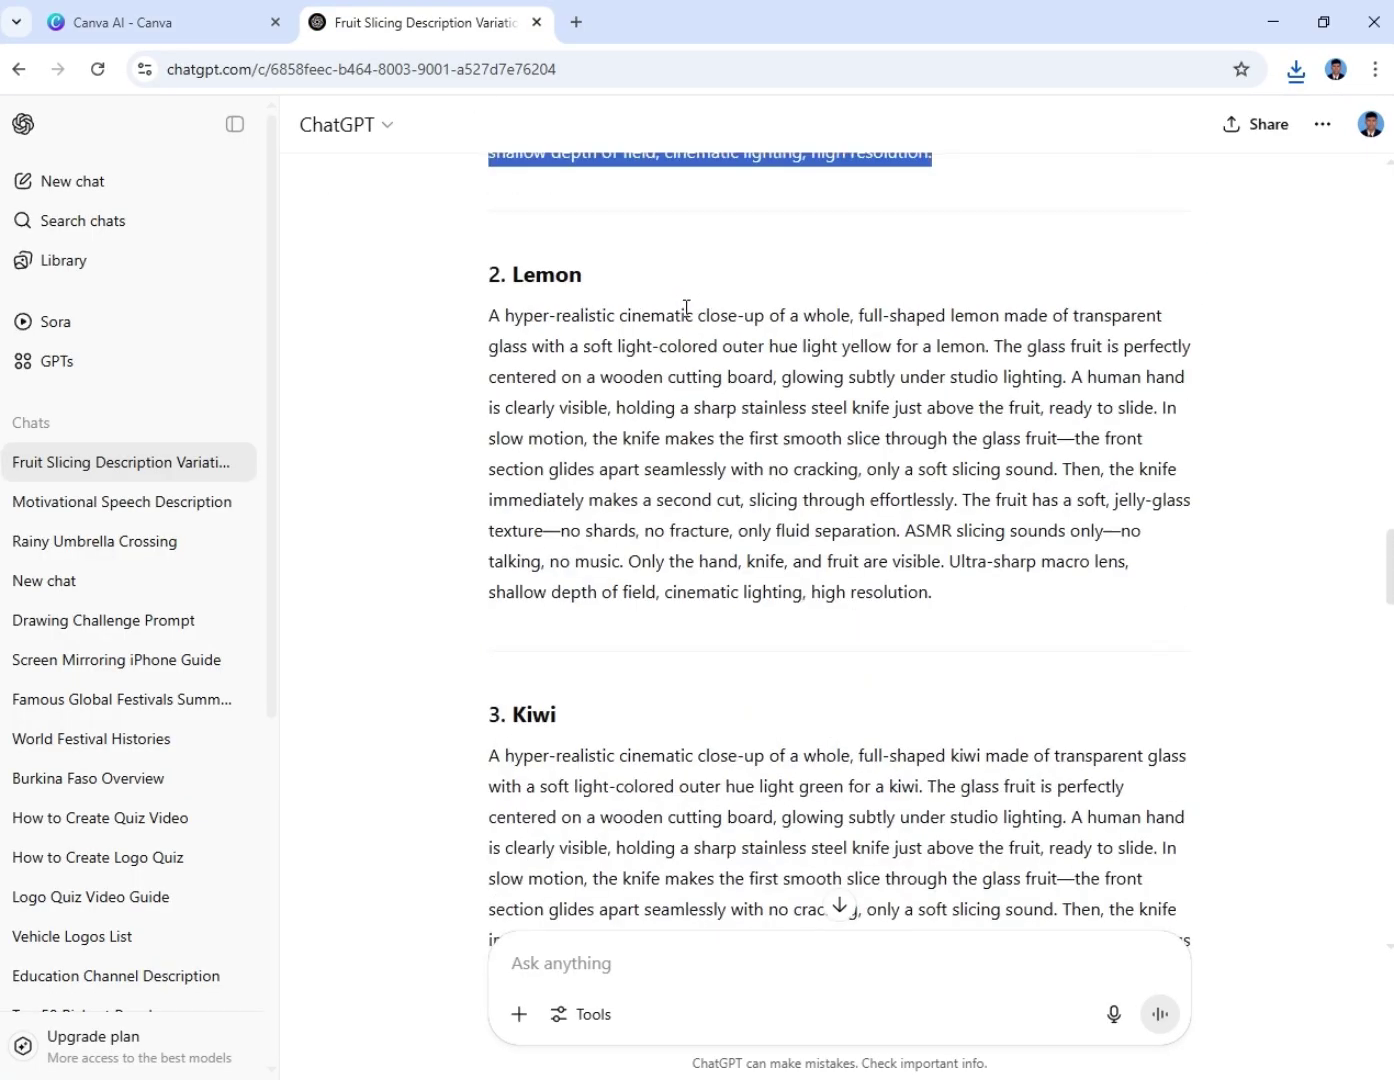
pyautogui.scroll(5, 686, 308)
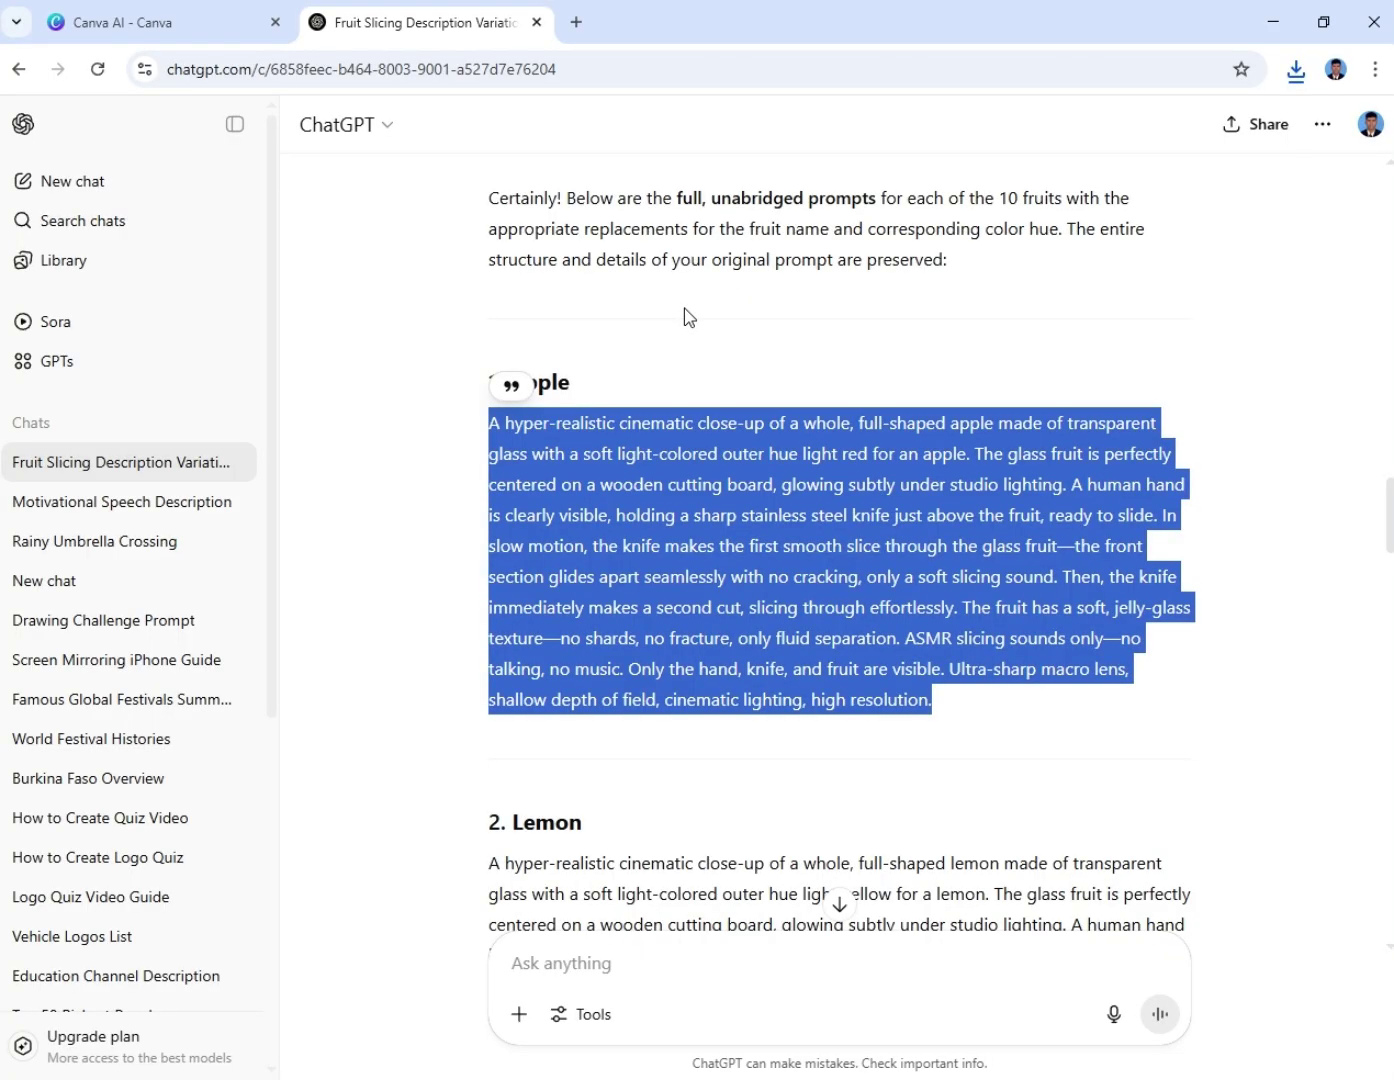
pyautogui.scroll(-5, 691, 330)
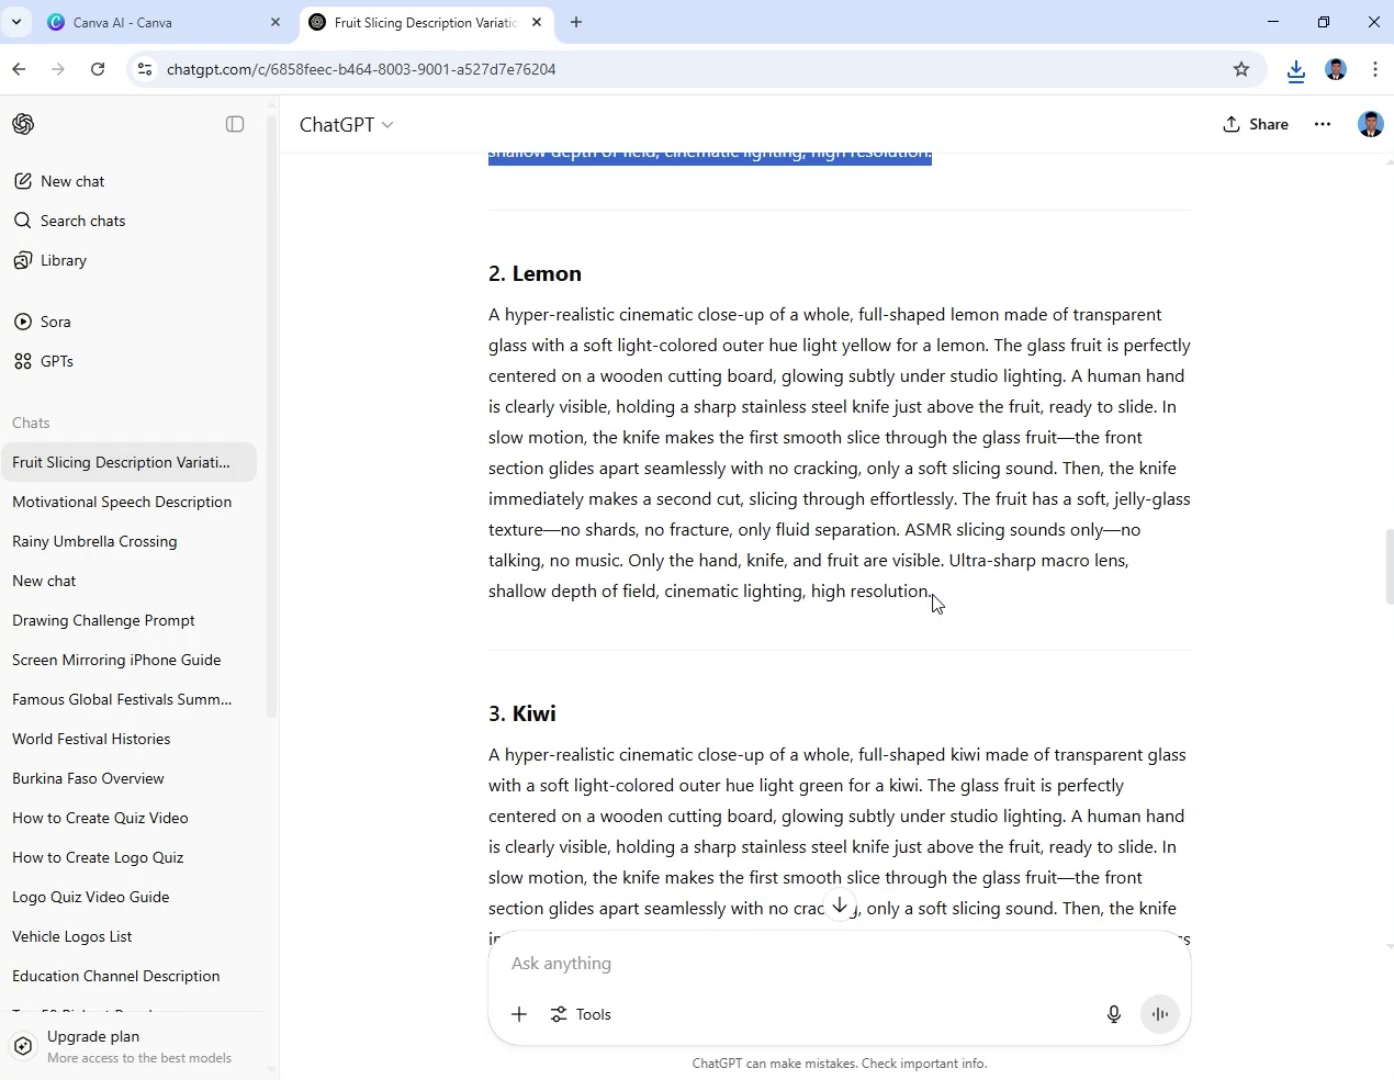
pyautogui.moveTo(932, 595); pyautogui.dragTo(435, 320)
pyautogui.hotkey('ctrl', 'c')
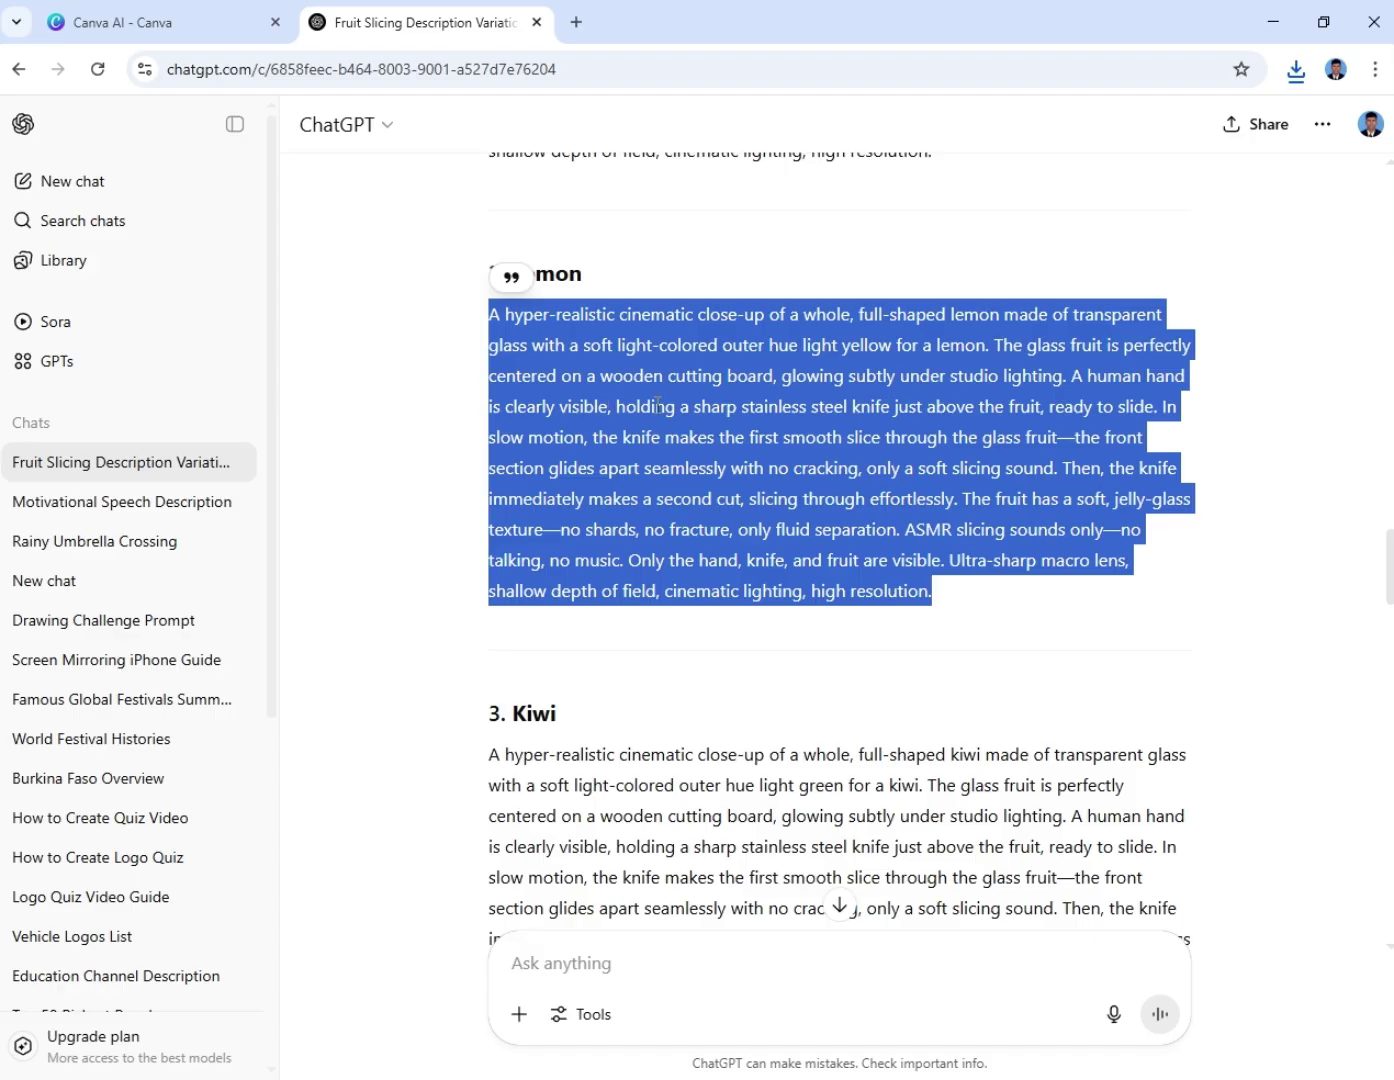
# Submit the copied lemon prompt as a follow-up in the same Canva AI chat
pyautogui.click(208, 15)
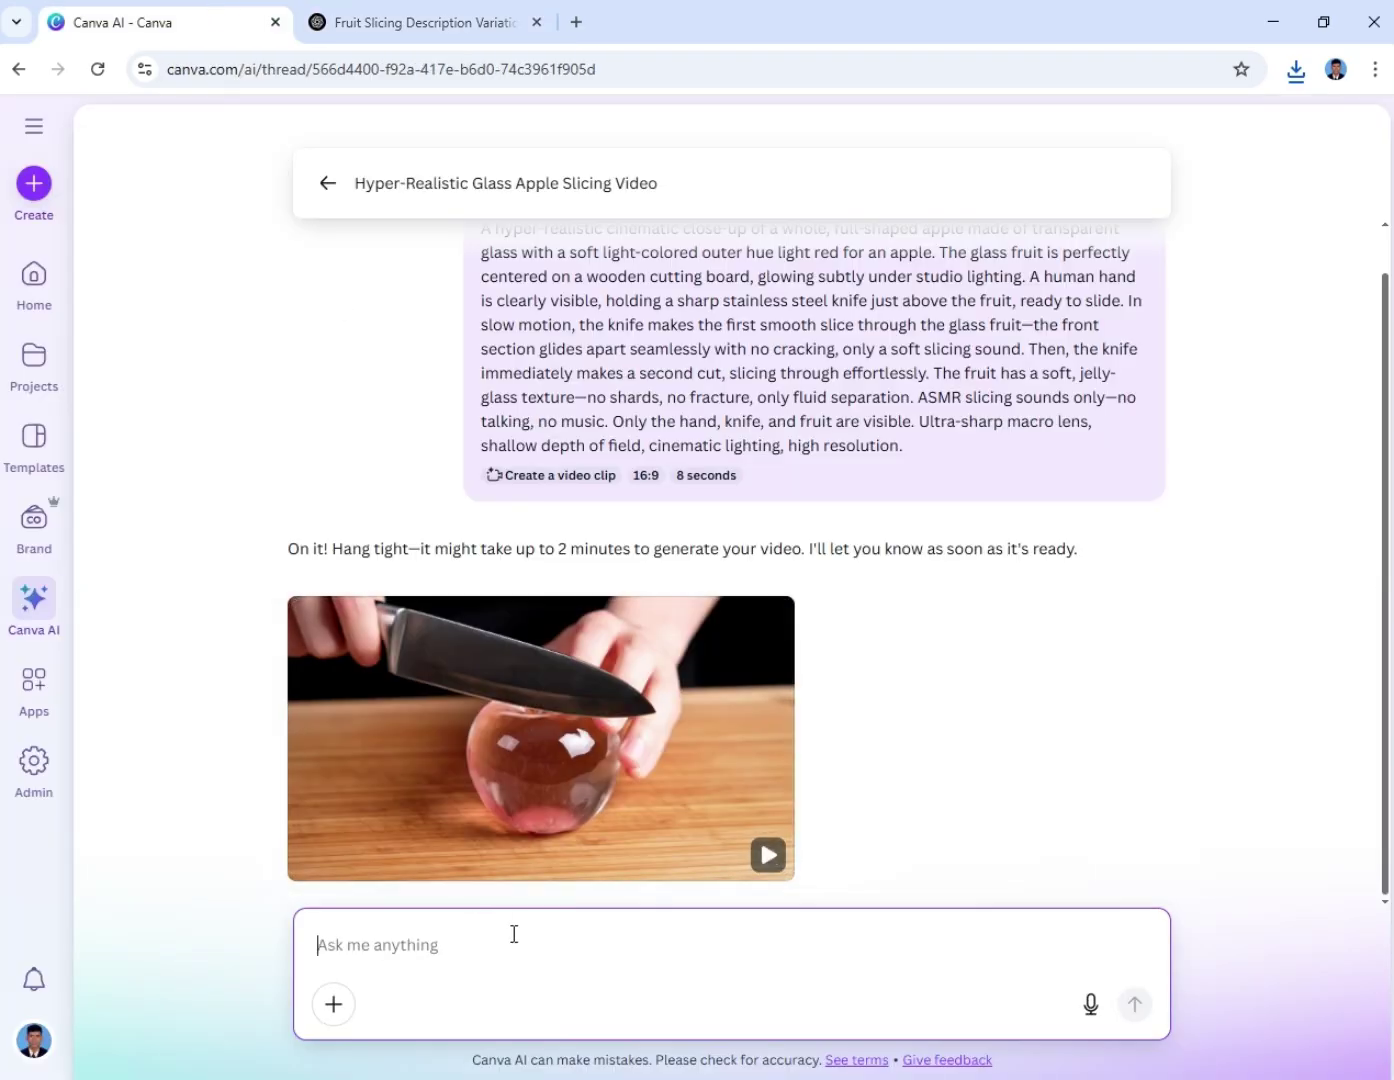
pyautogui.hotkey('ctrl', 'v')
pyautogui.click(1134, 1004)
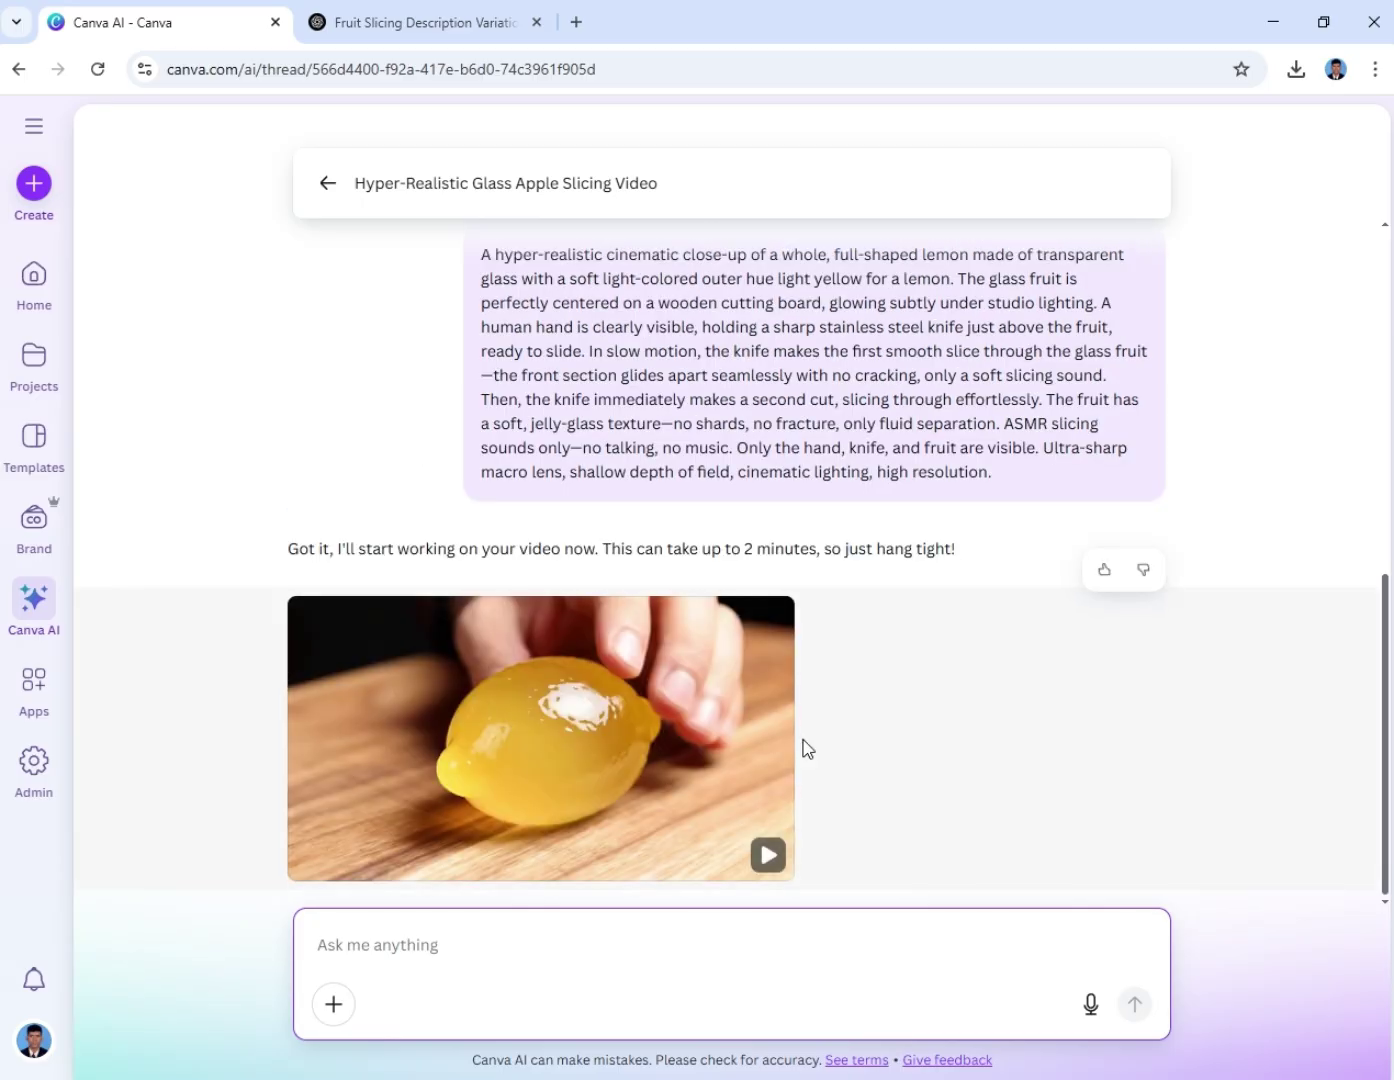
# Download the generated glass lemon clip, play it in the large preview, and close the preview
pyautogui.click(769, 621)
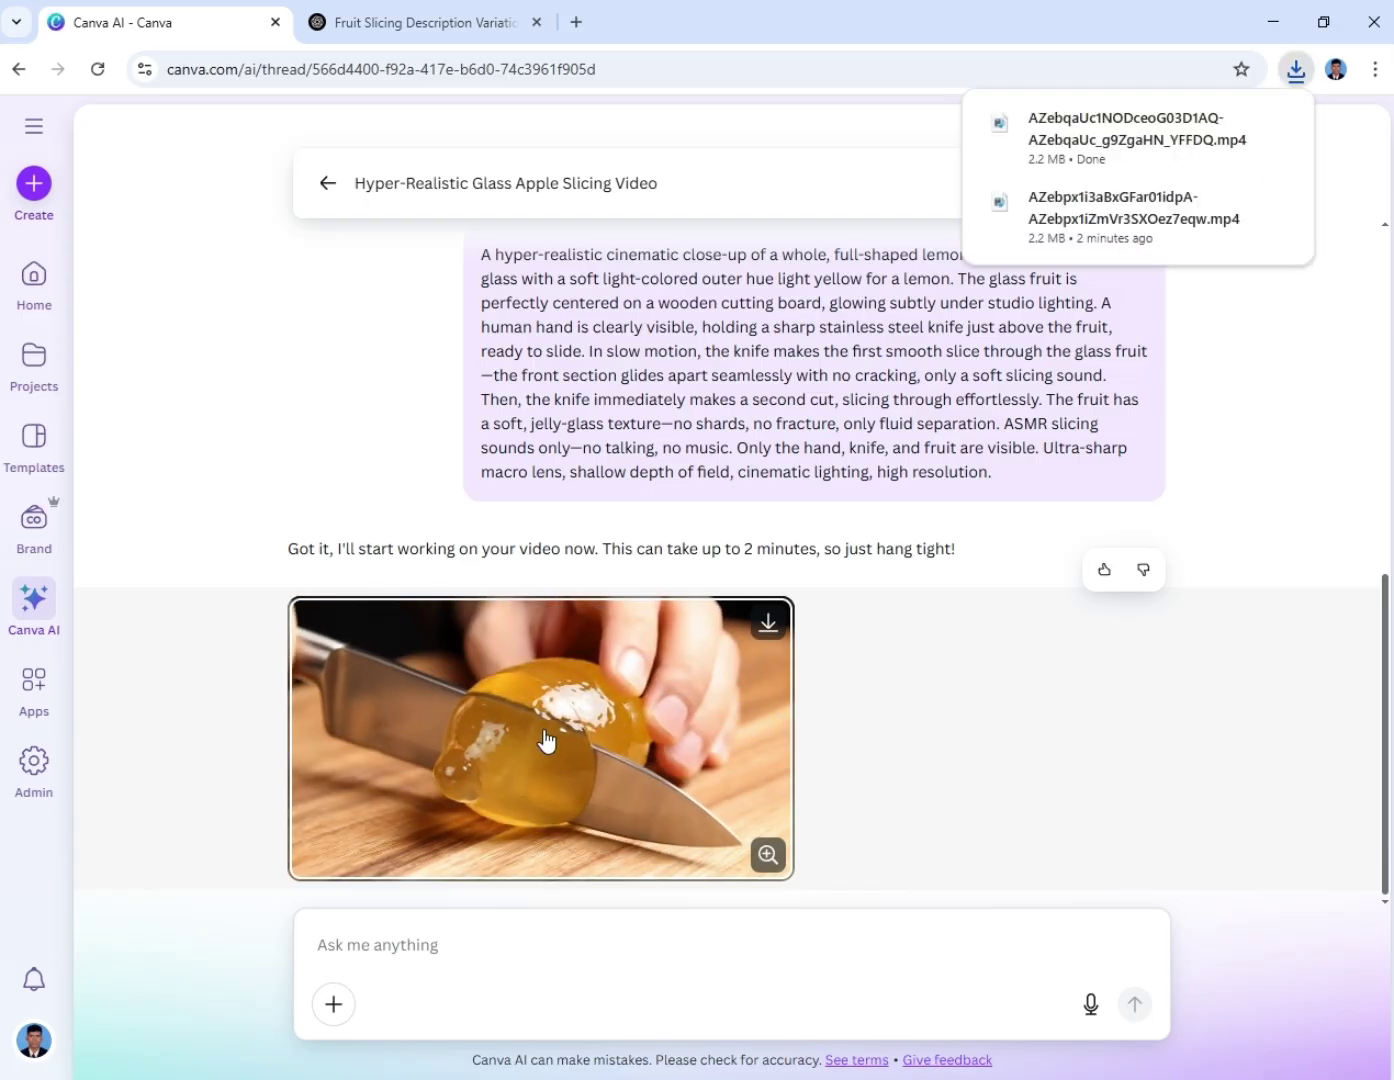
pyautogui.click(546, 740)
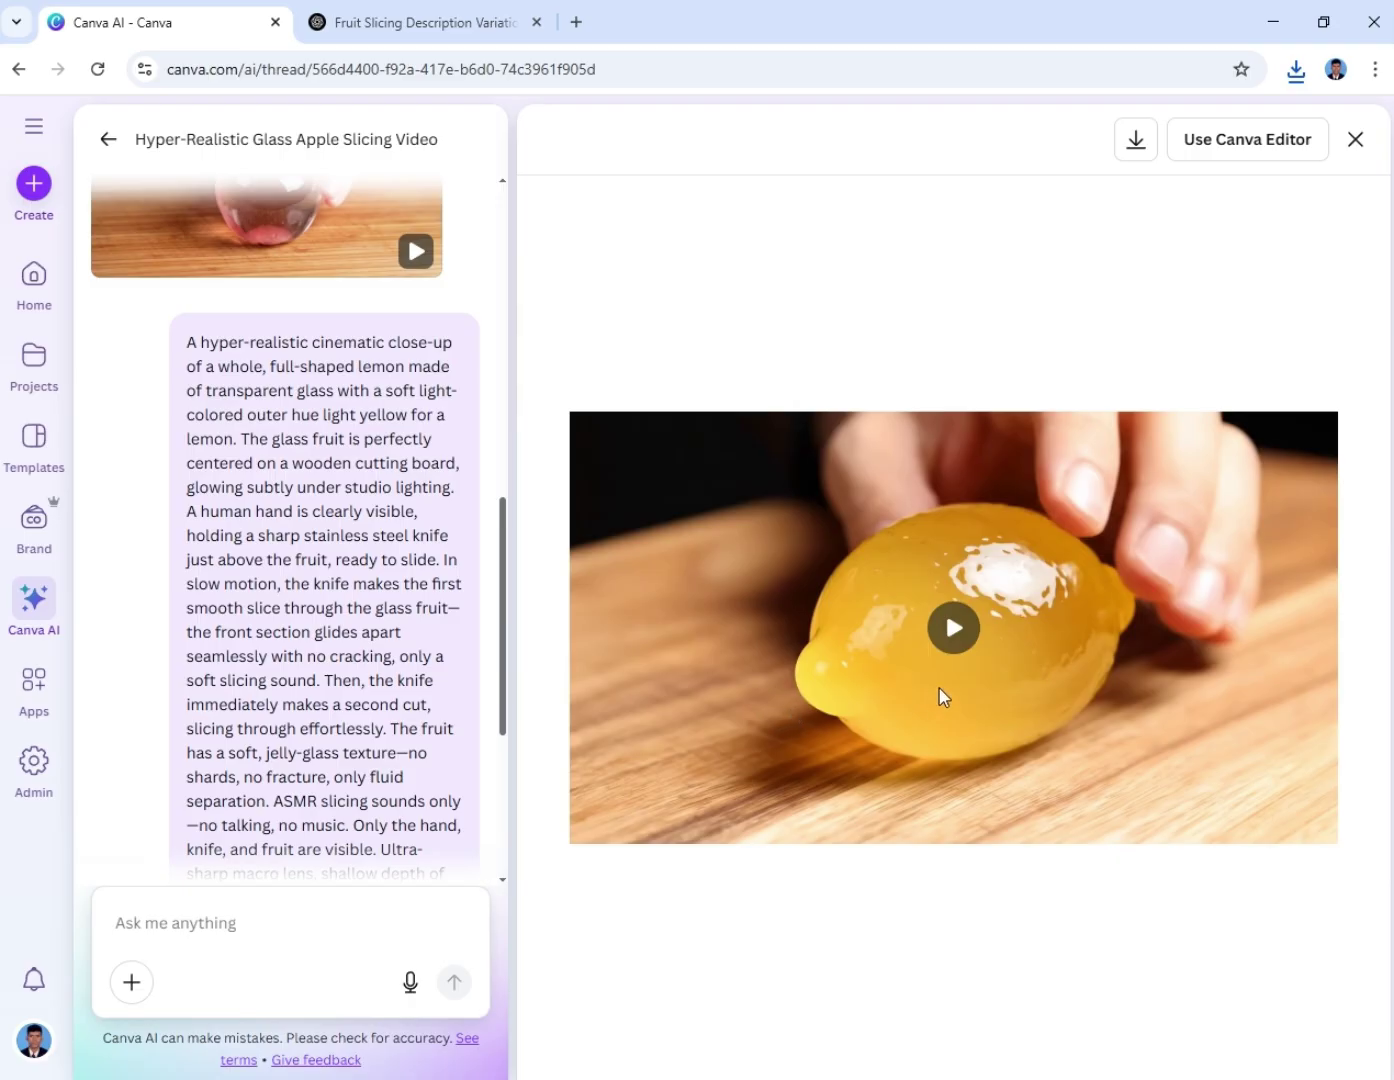
pyautogui.click(953, 629)
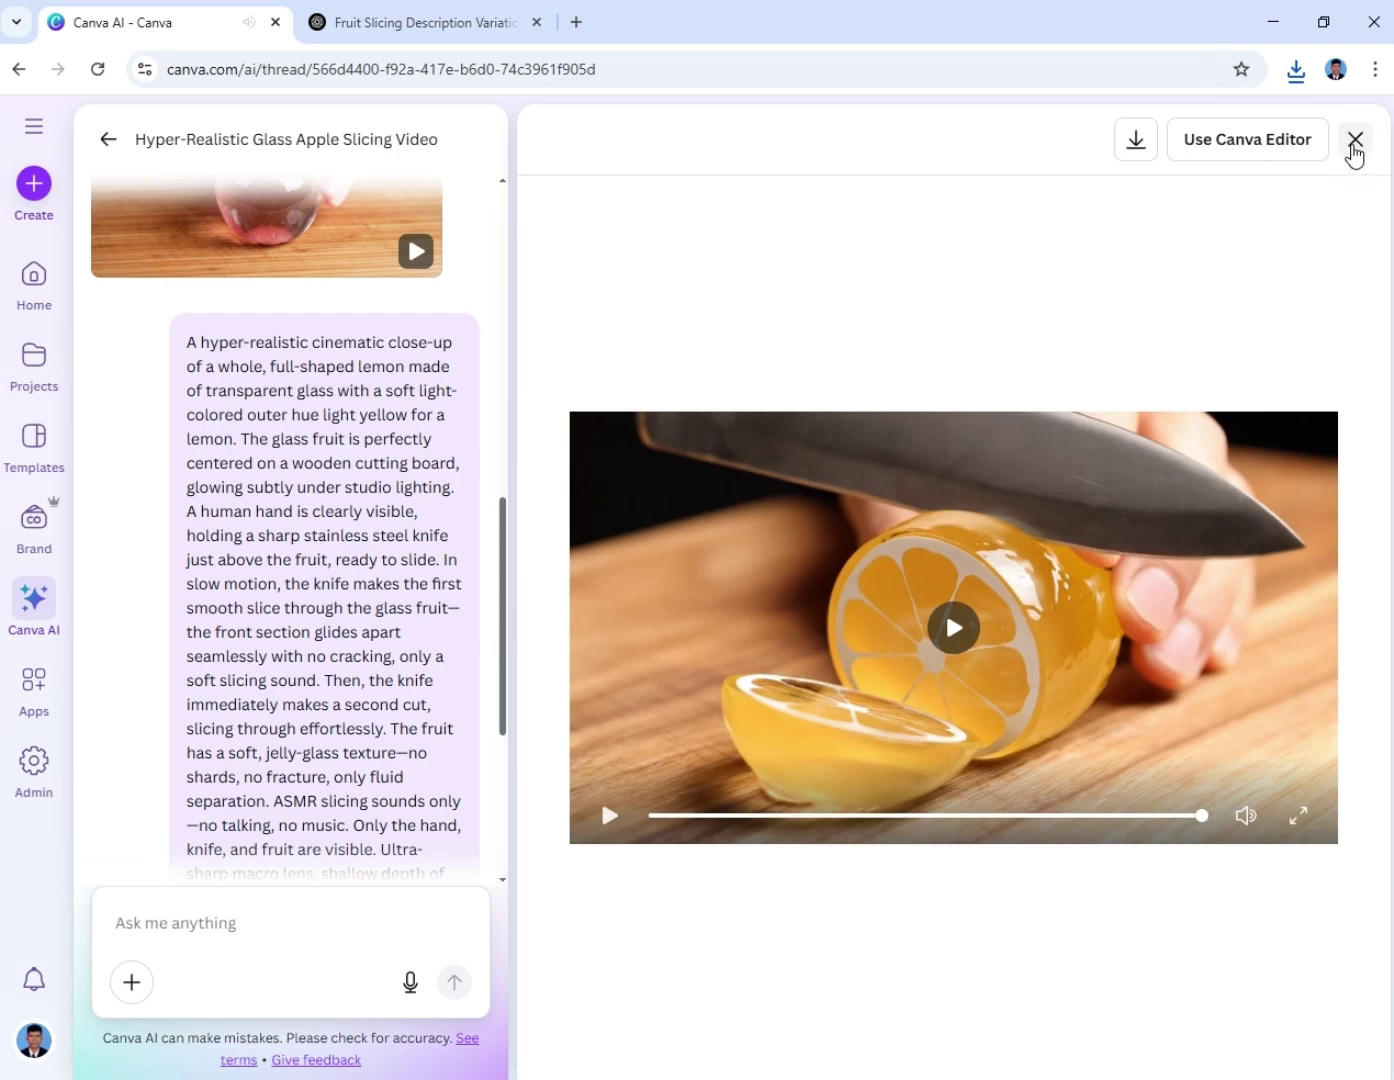
pyautogui.click(1352, 145)
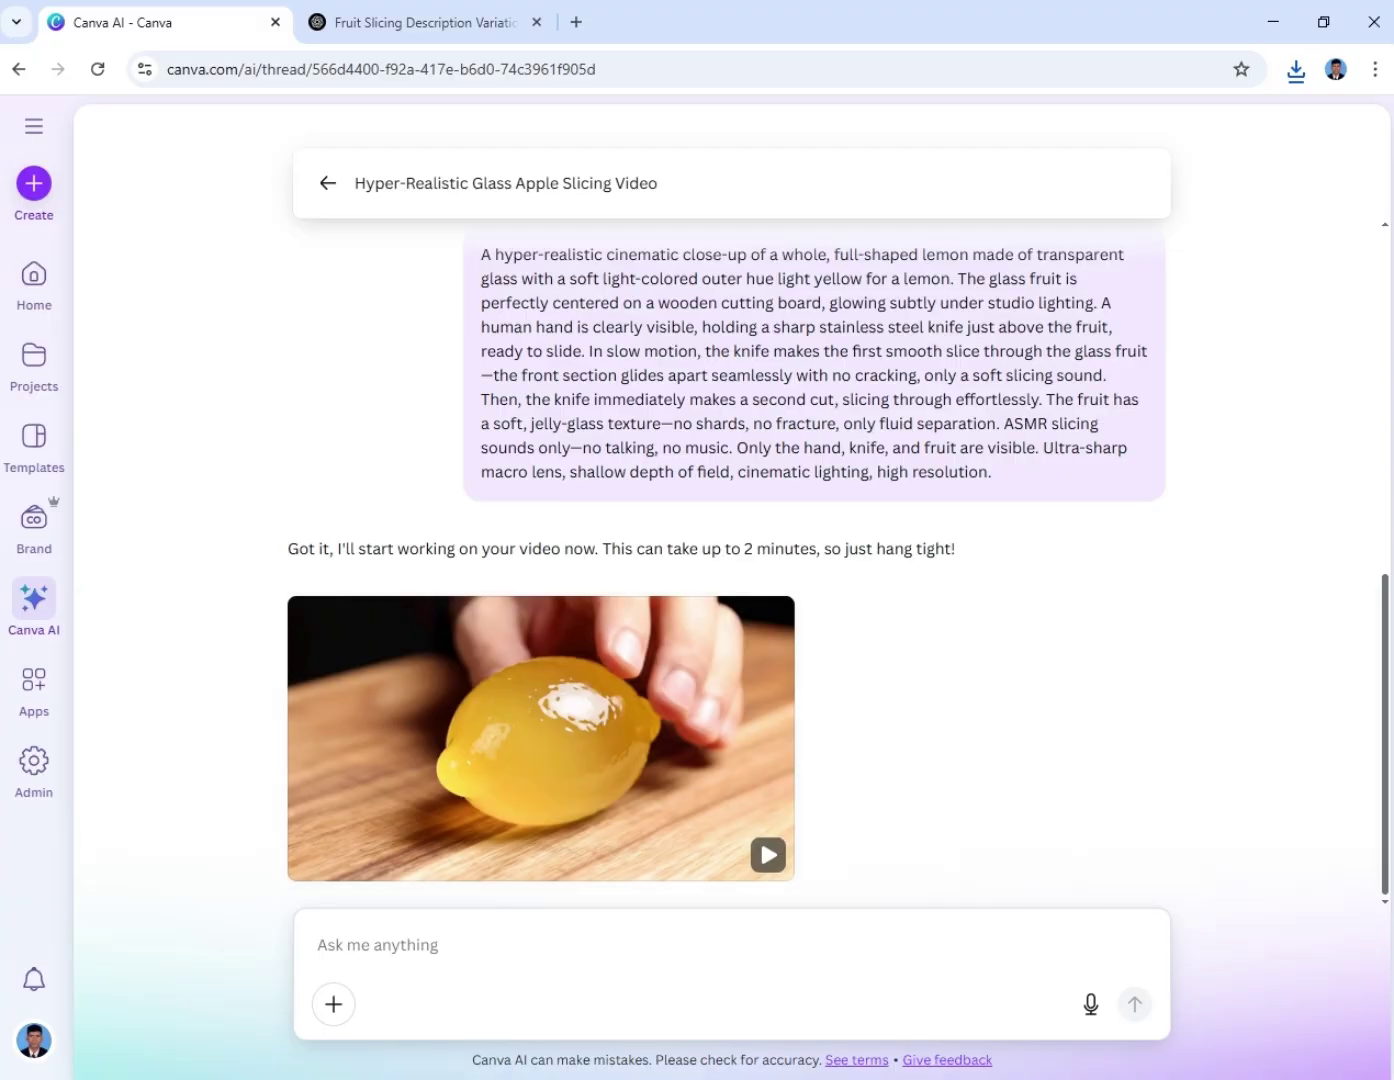
# Copy the full kiwi prompt from ChatGPT and paste it into the reply box of the Canva AI chat
pyautogui.click(475, 12)
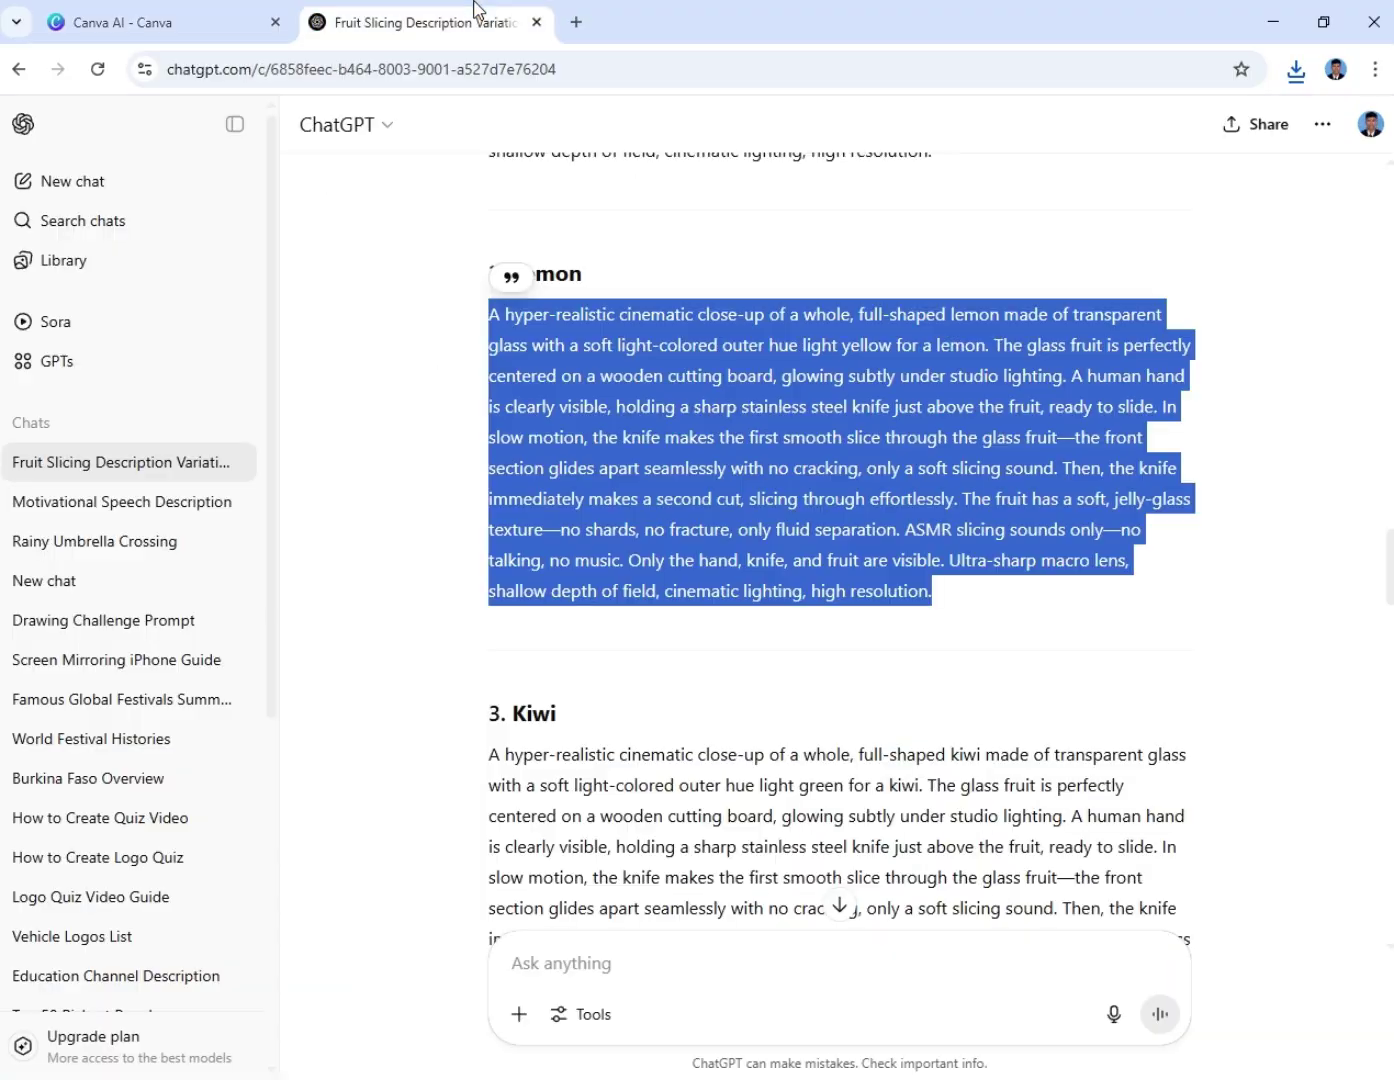
pyautogui.scroll(-4, 679, 622)
pyautogui.moveTo(936, 597); pyautogui.dragTo(426, 322)
pyautogui.hotkey('ctrl', 'c')
pyautogui.click(208, 12)
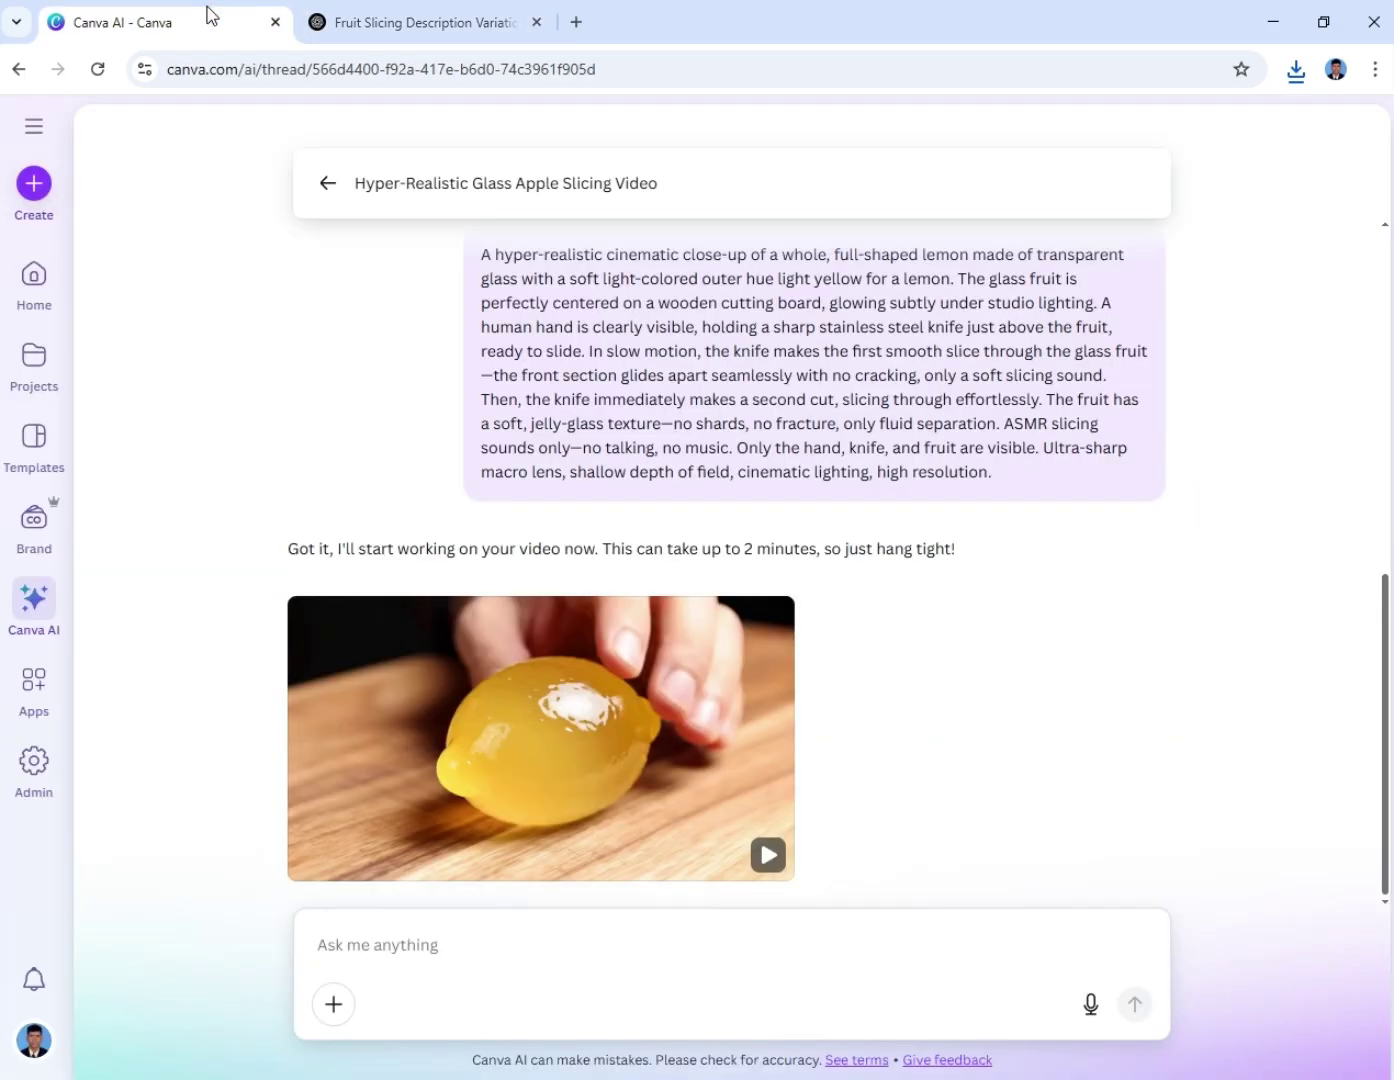
pyautogui.click(527, 950)
pyautogui.hotkey('ctrl', 'v')
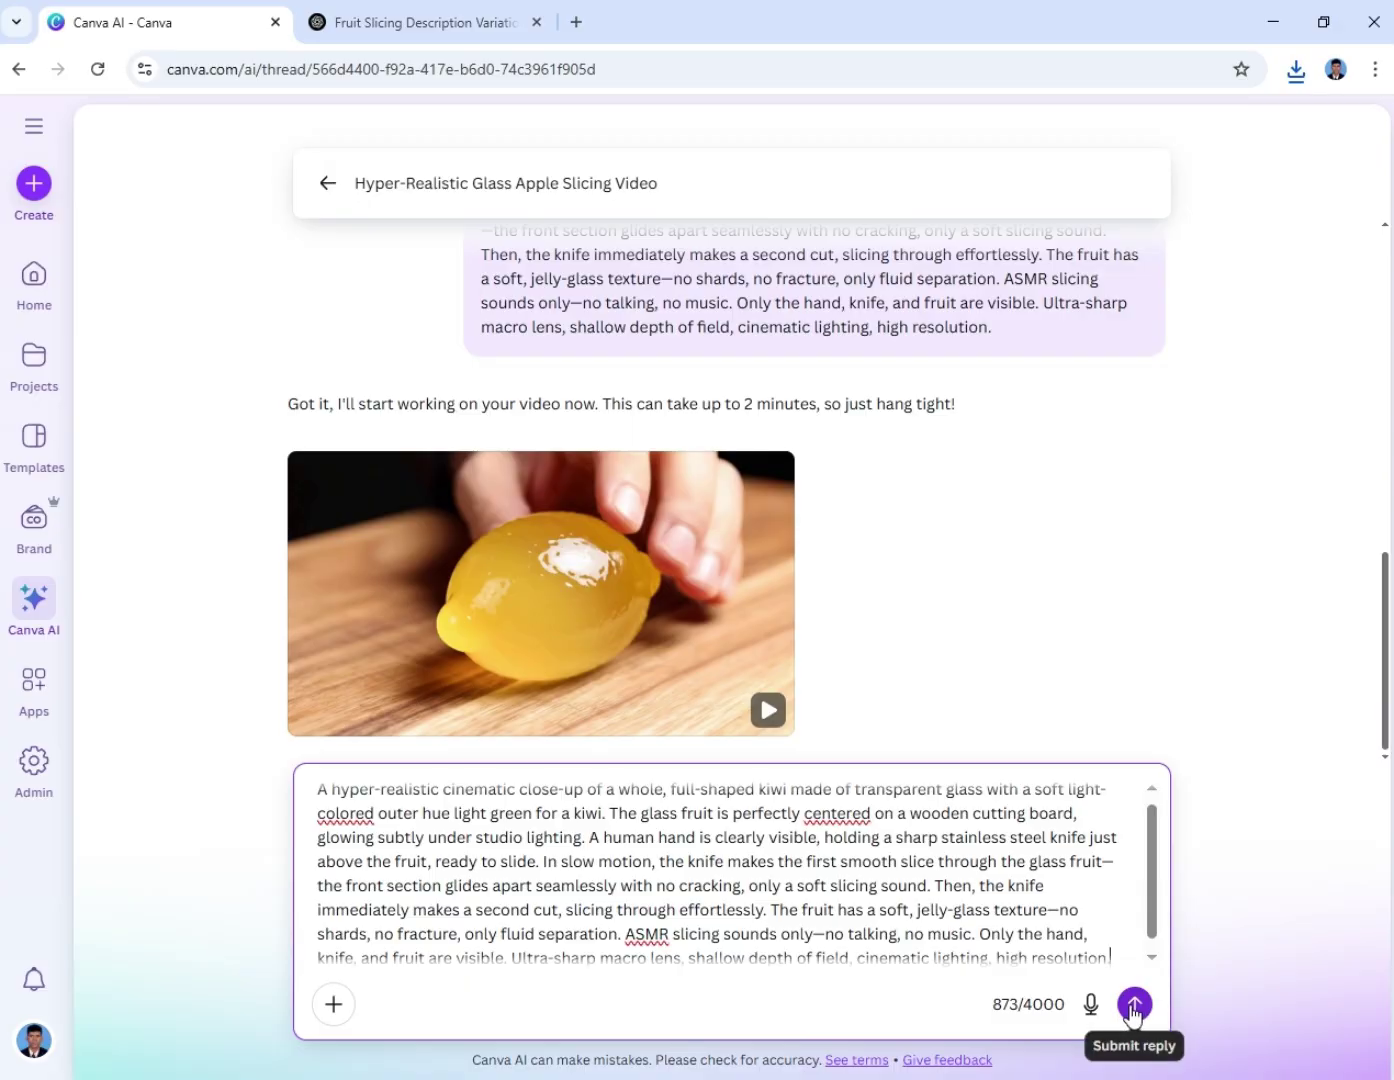
# Replace "colored" with "coloured" in the kiwi prompt and check the spelling suggestions for "centered" without applying one
pyautogui.doubleClick(345, 814)
pyautogui.rightClick(348, 818)
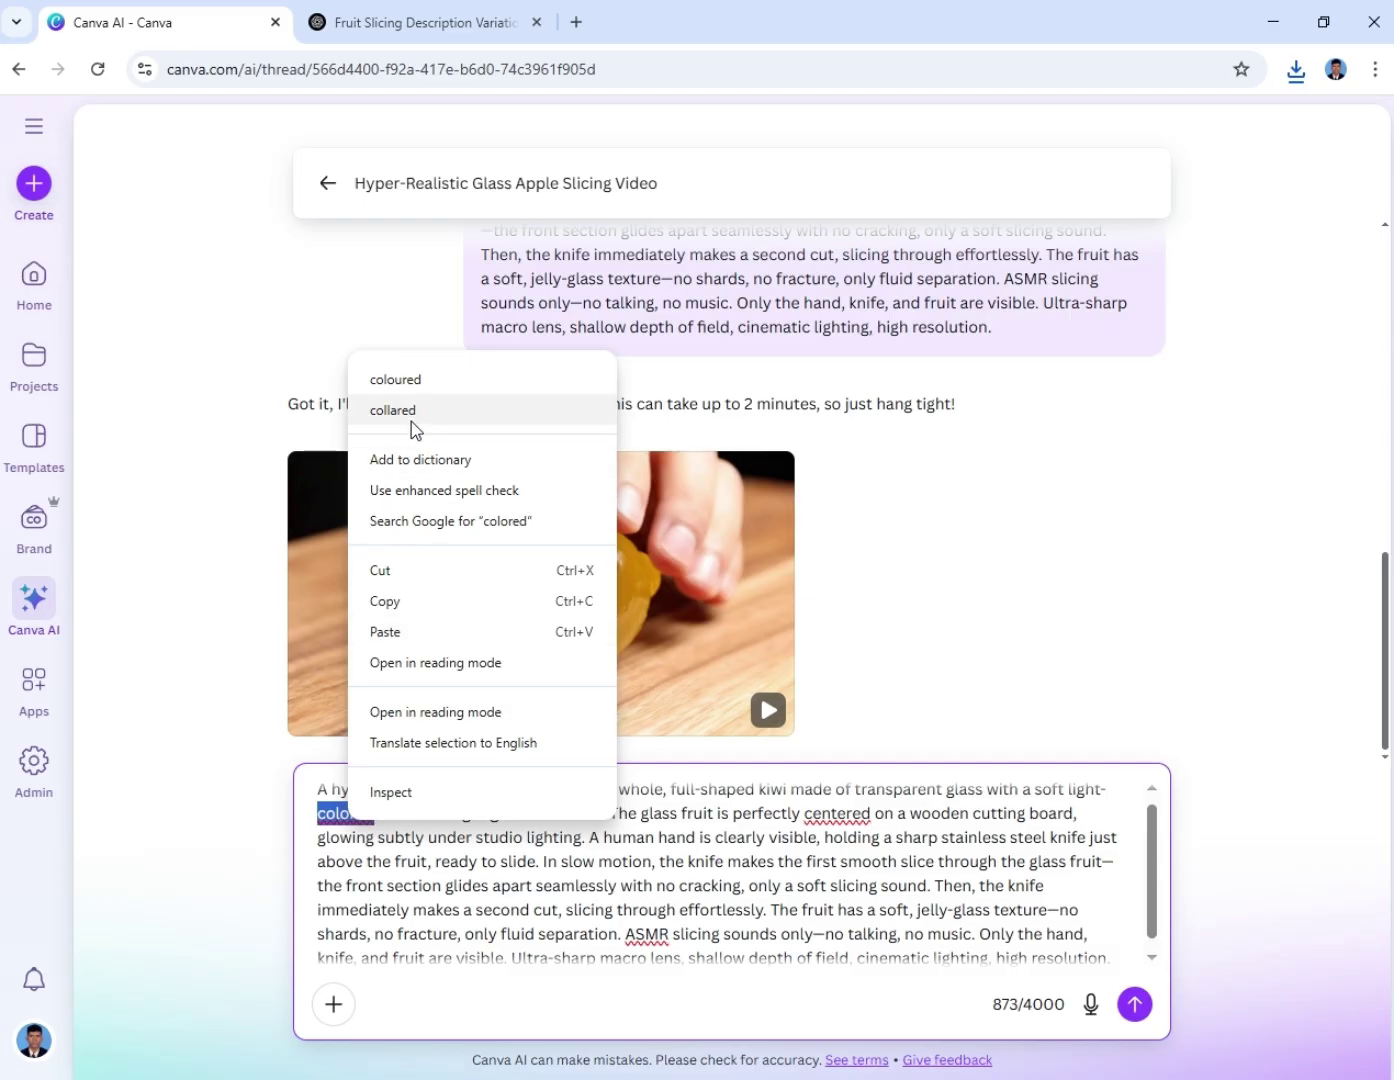
pyautogui.click(428, 390)
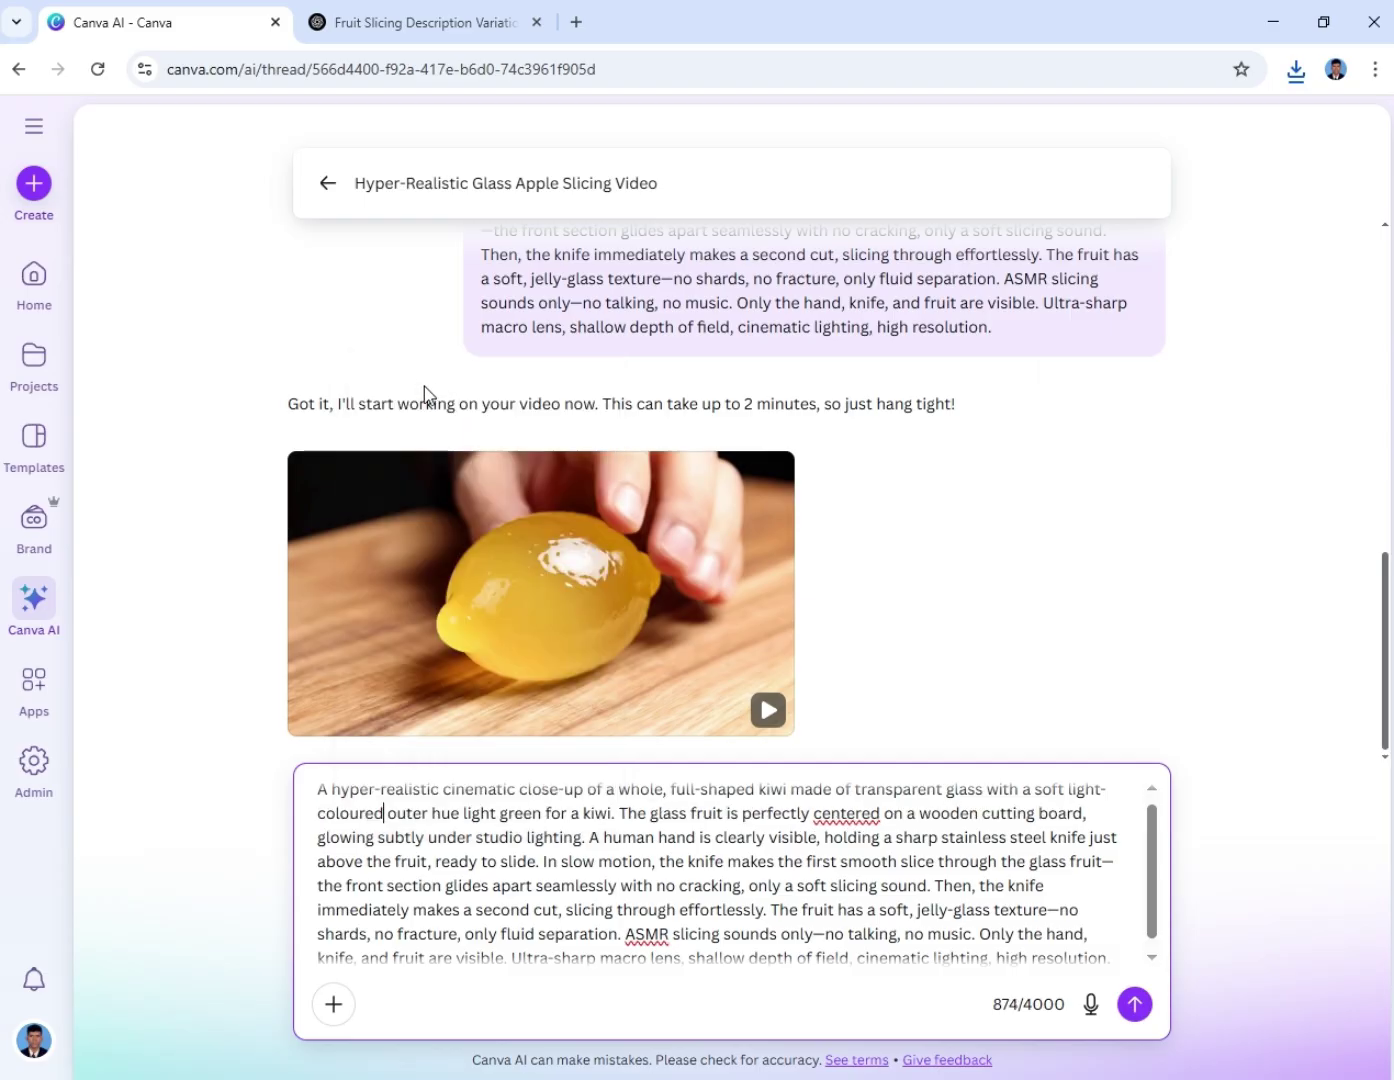
pyautogui.rightClick(863, 817)
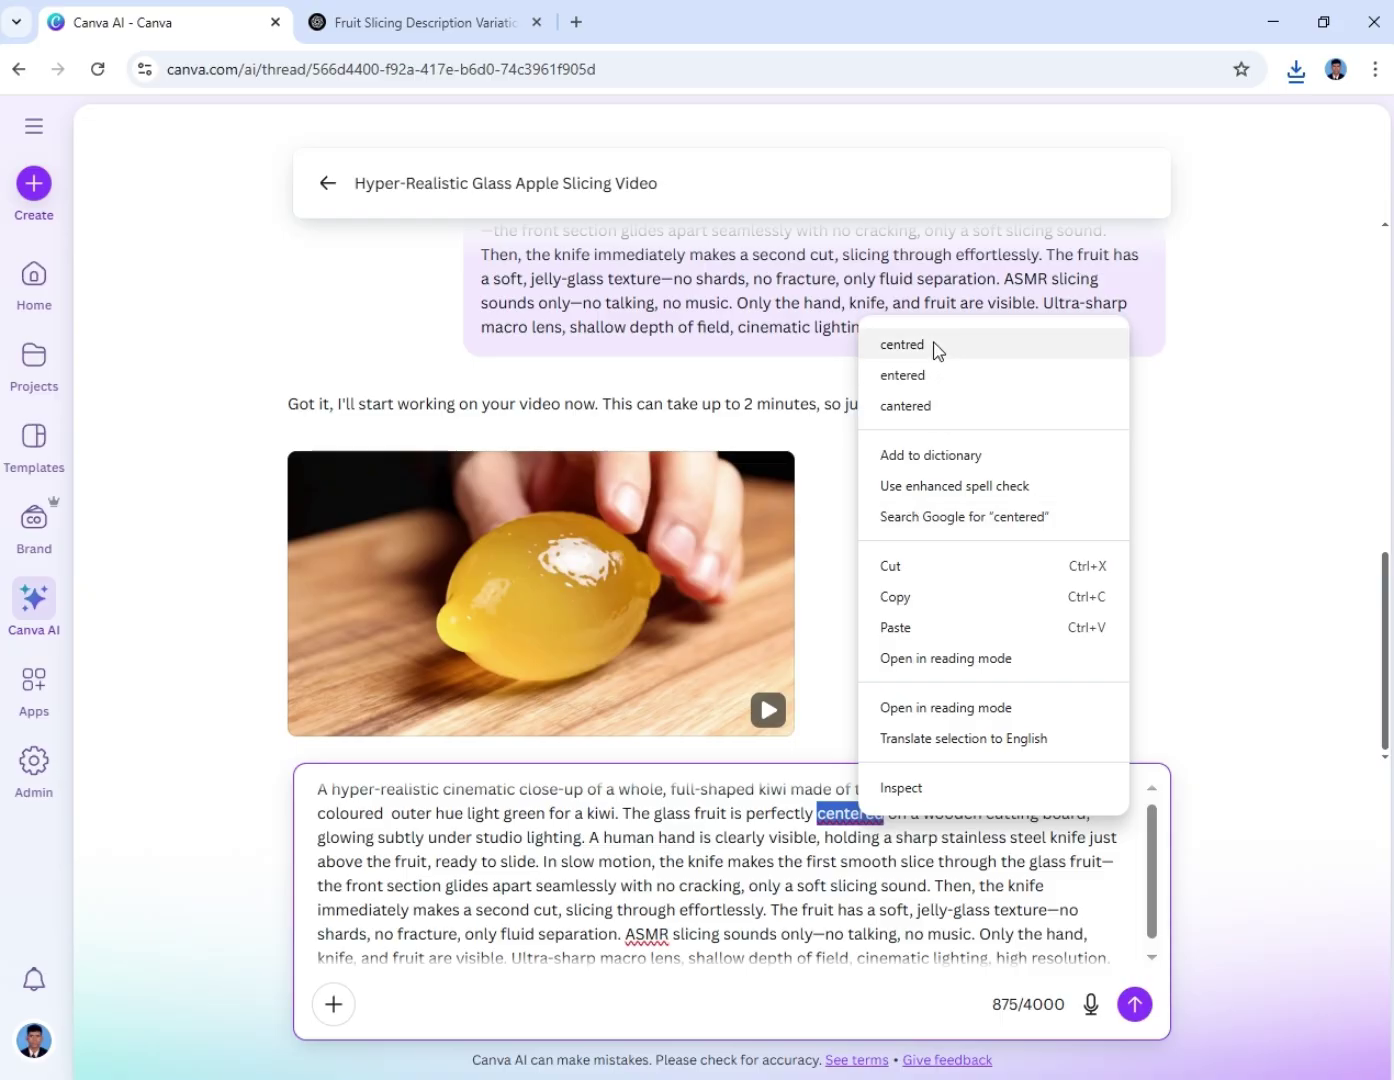
pyautogui.click(781, 908)
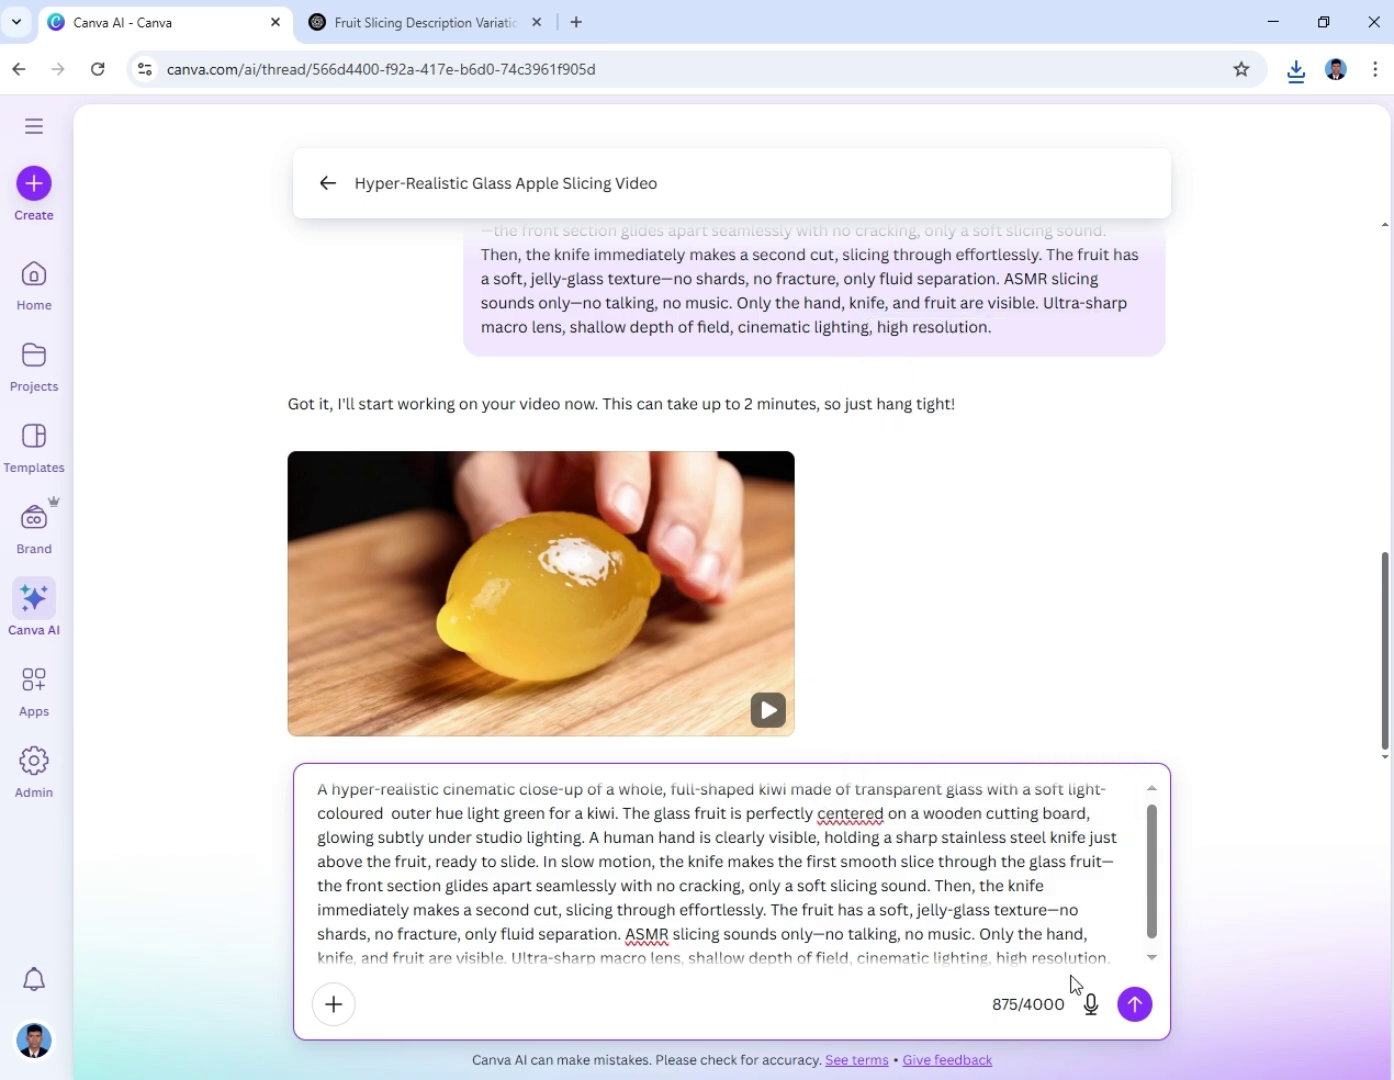
# Submit the edited kiwi prompt in the Canva AI chat and download the generated glass kiwi clip
pyautogui.click(1134, 1004)
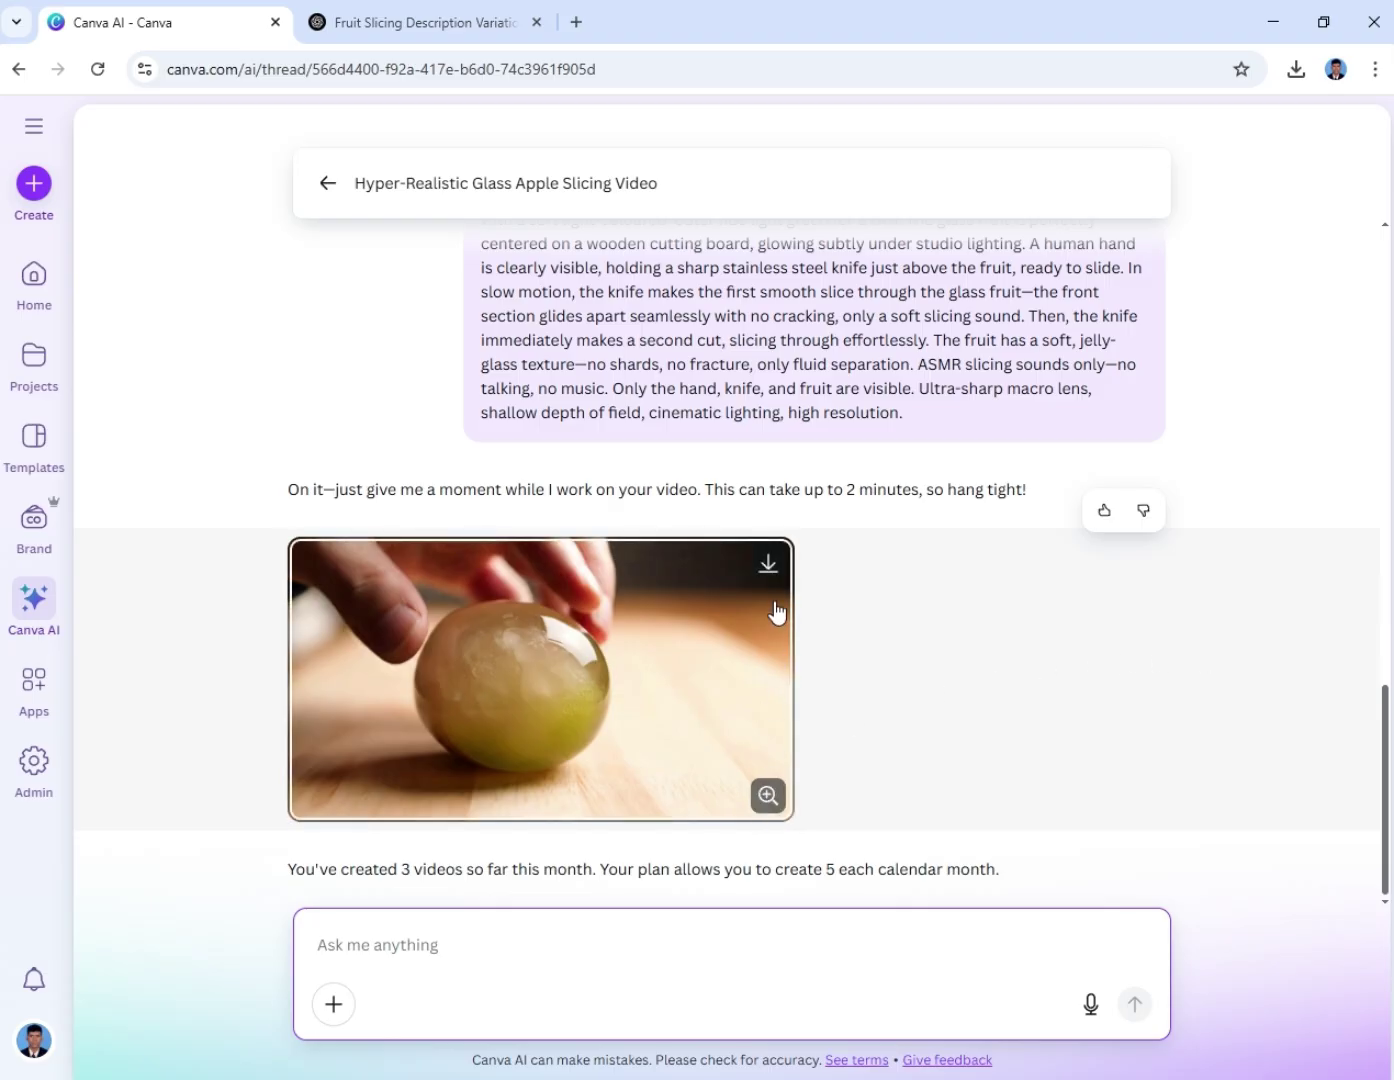
pyautogui.click(768, 568)
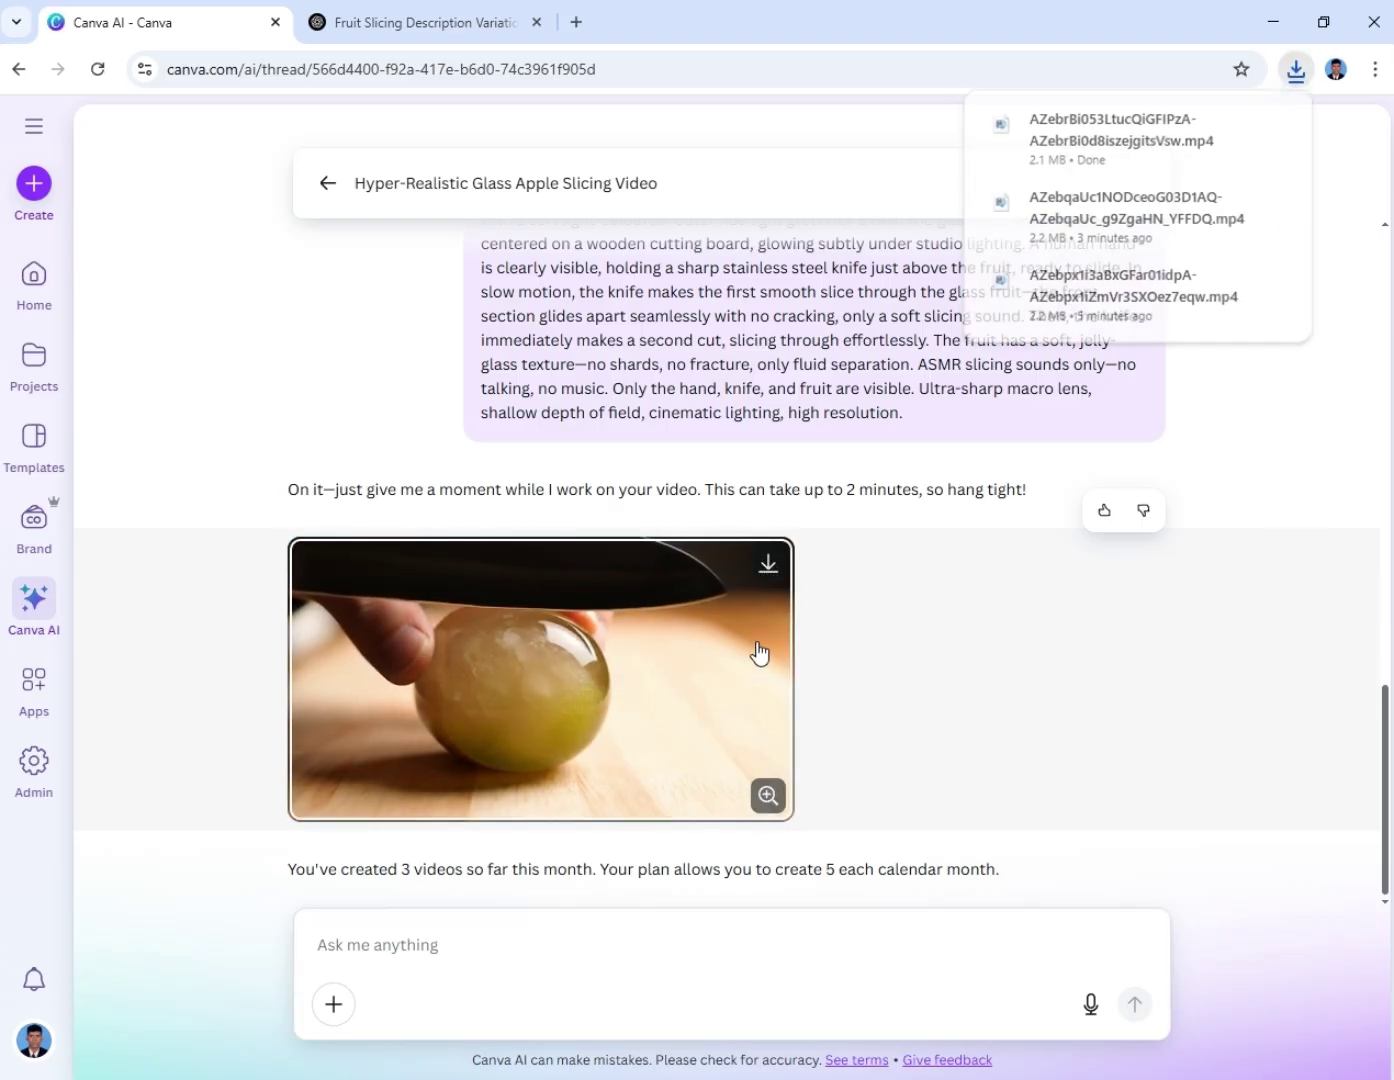
# Play the glass kiwi clip in the large preview and close the preview
pyautogui.click(600, 723)
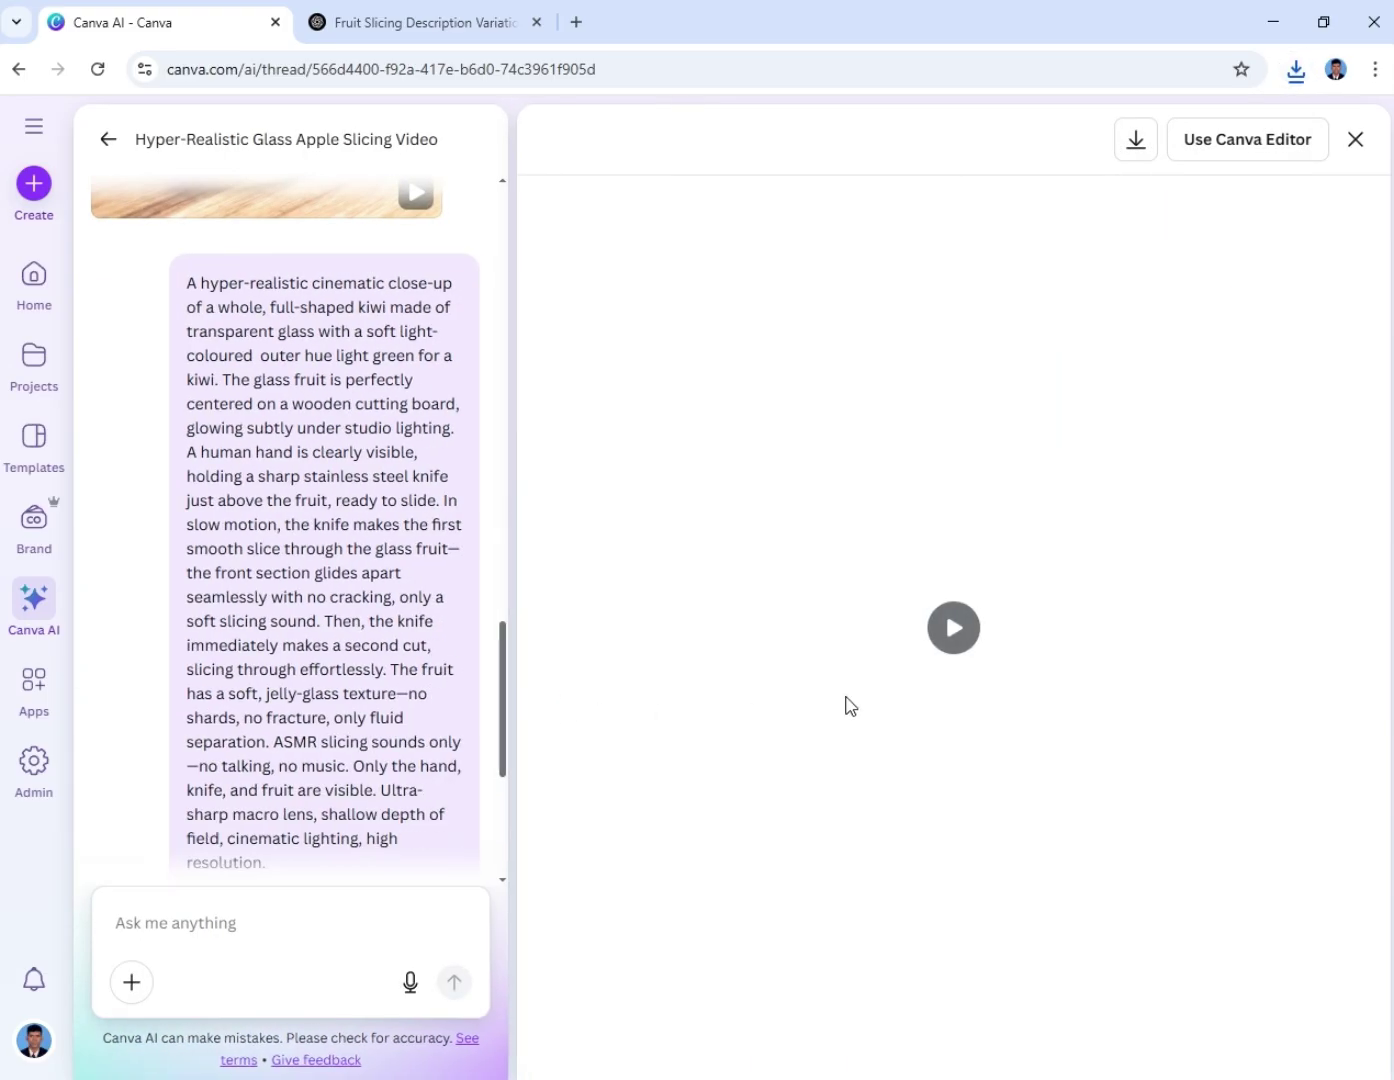
pyautogui.click(953, 629)
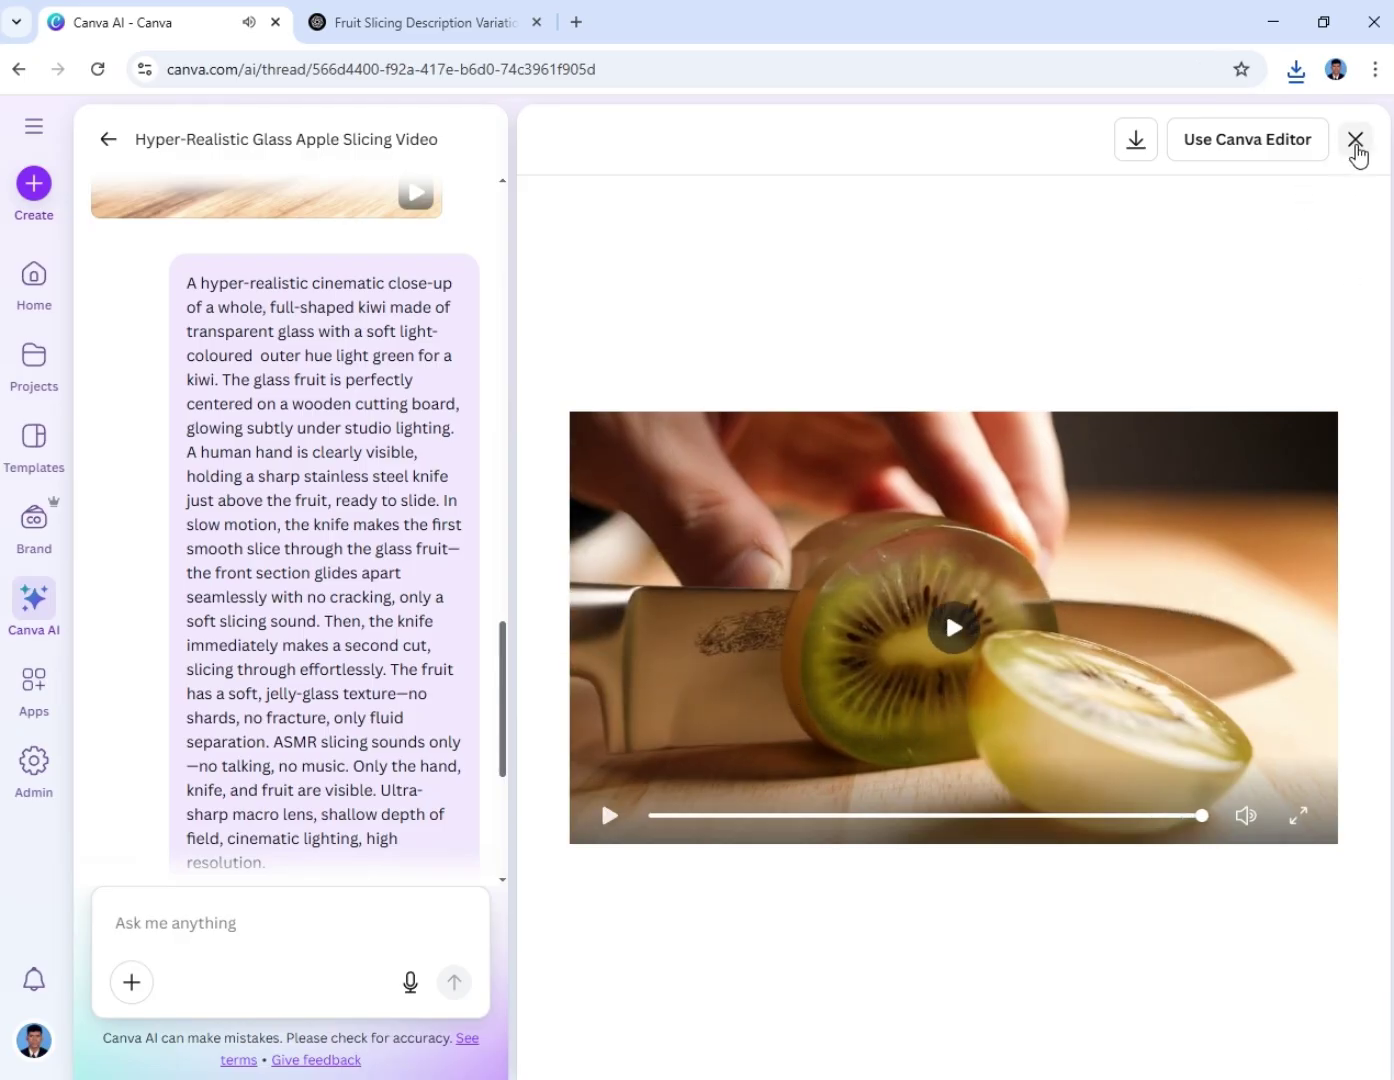
pyautogui.click(1354, 141)
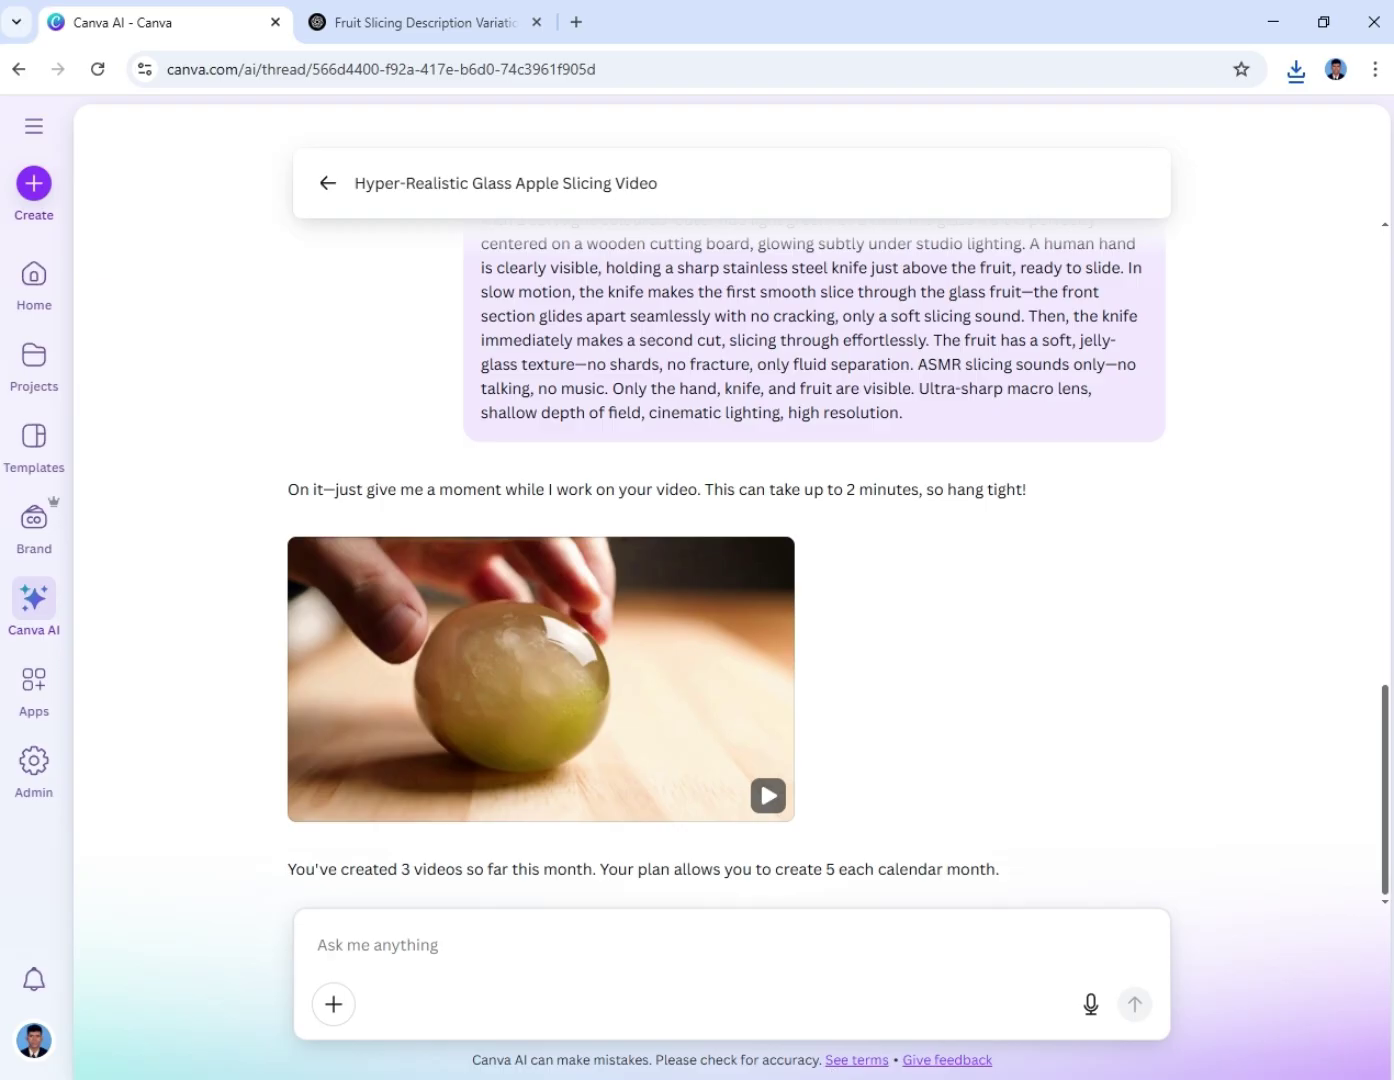
# Copy the full blueberry prompt from ChatGPT and paste it into the reply box of the Canva AI chat
pyautogui.click(414, 12)
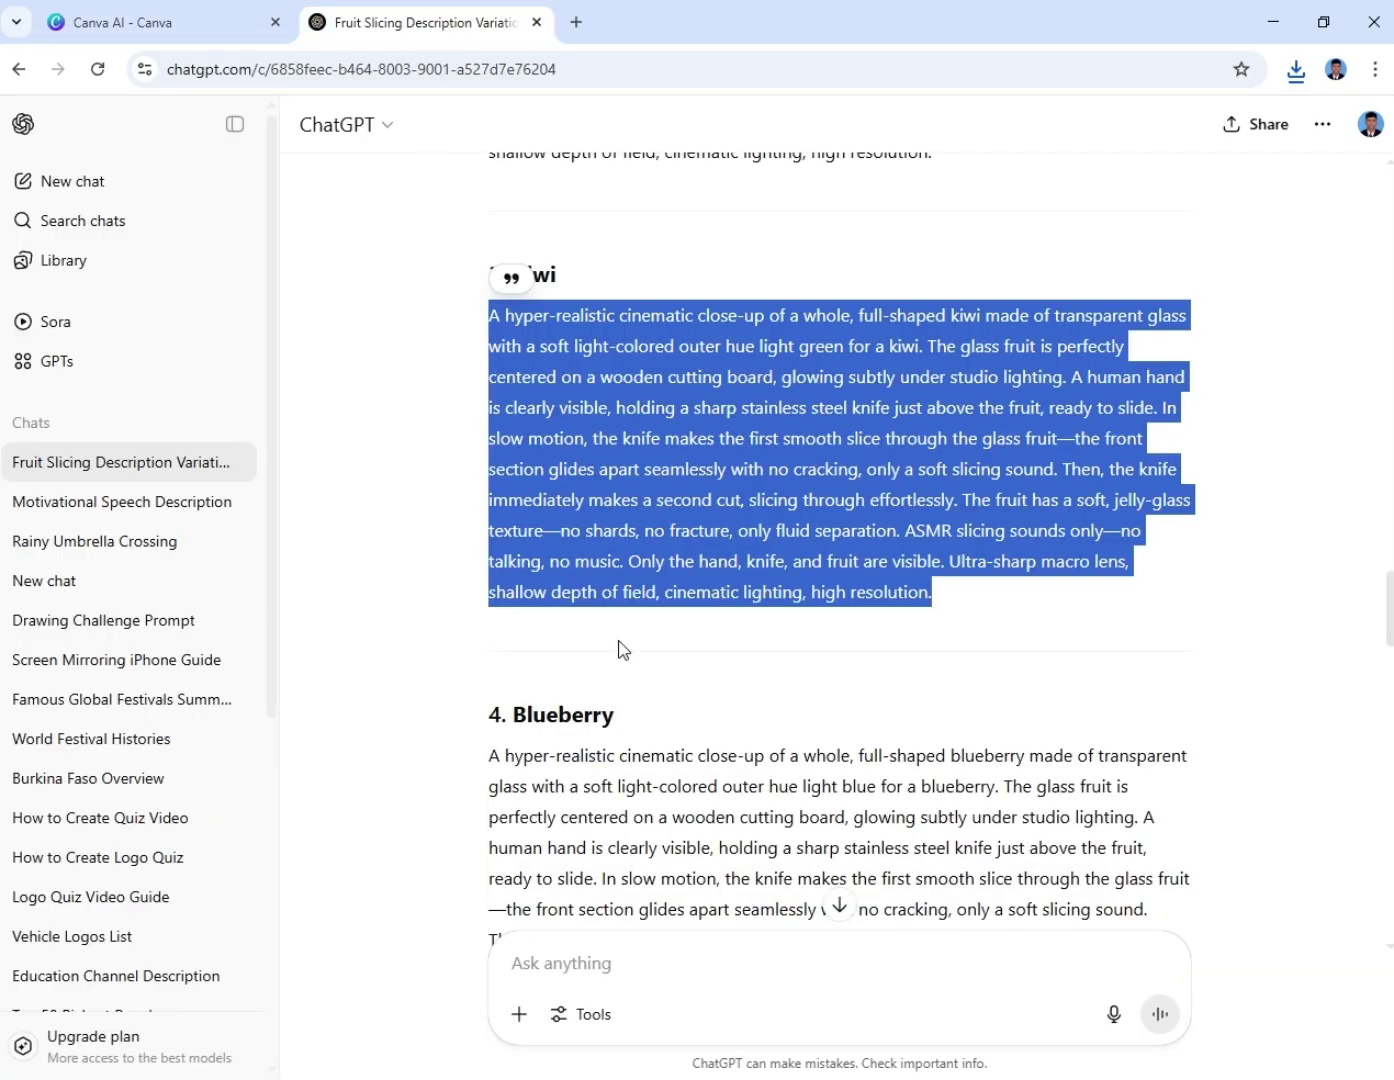
pyautogui.scroll(-4, 641, 620)
pyautogui.moveTo(1034, 600); pyautogui.dragTo(433, 314)
pyautogui.hotkey('ctrl', 'c')
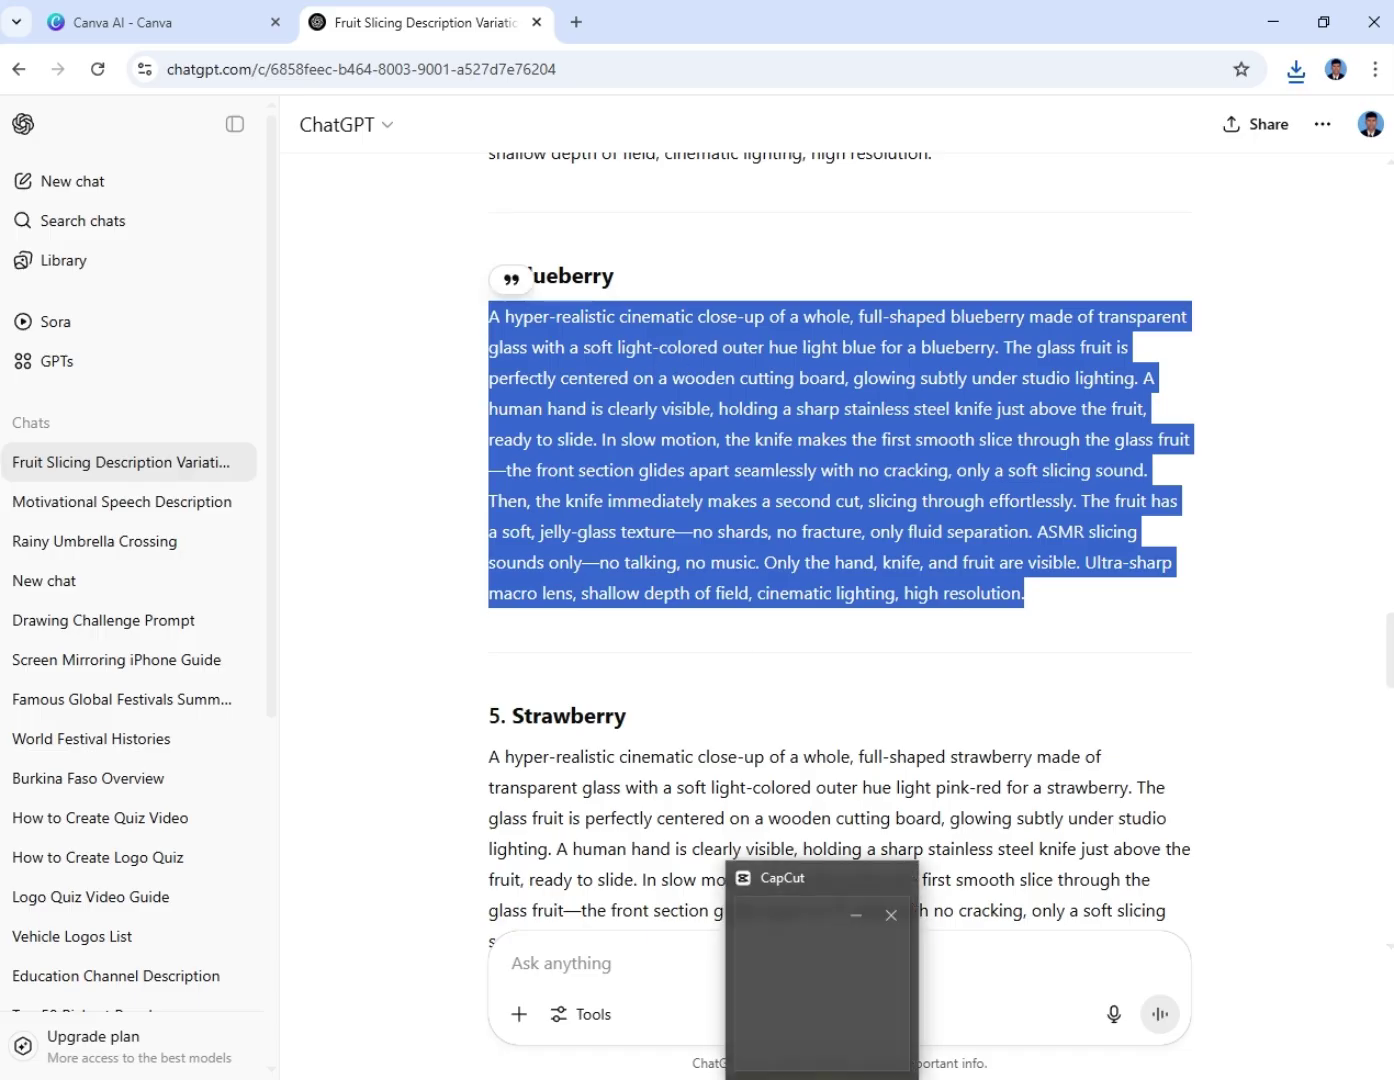
pyautogui.click(190, 22)
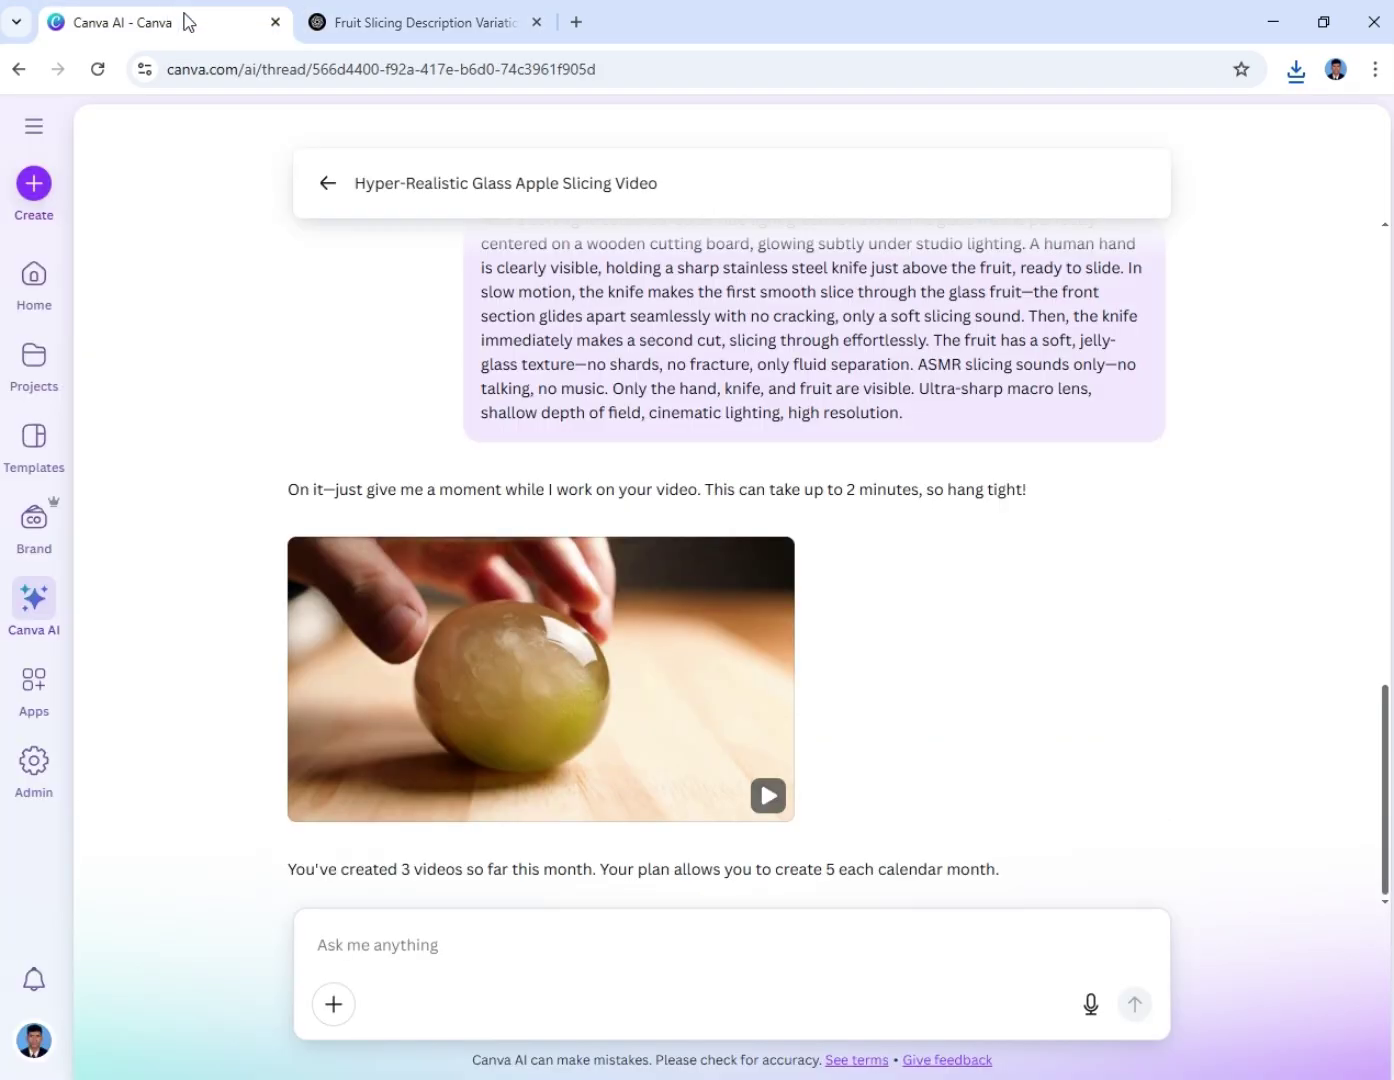
pyautogui.click(433, 930)
pyautogui.hotkey('ctrl', 'v')
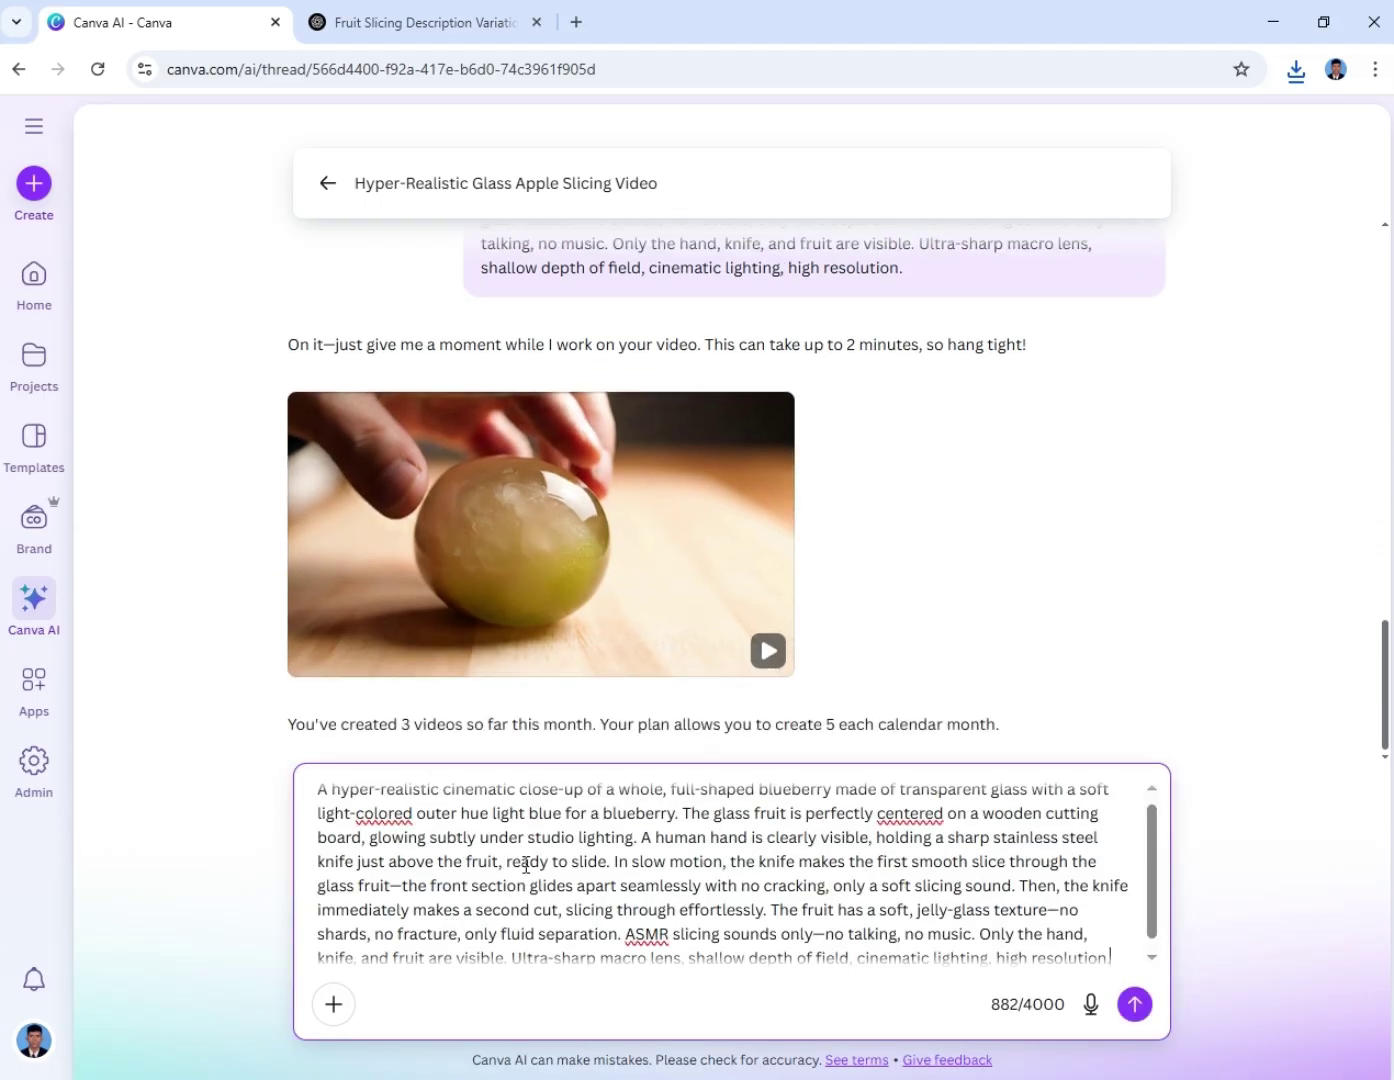
# Change "colored" to "coloured" in the blueberry prompt and submit it in the same chat
pyautogui.scroll(-1, 519, 817)
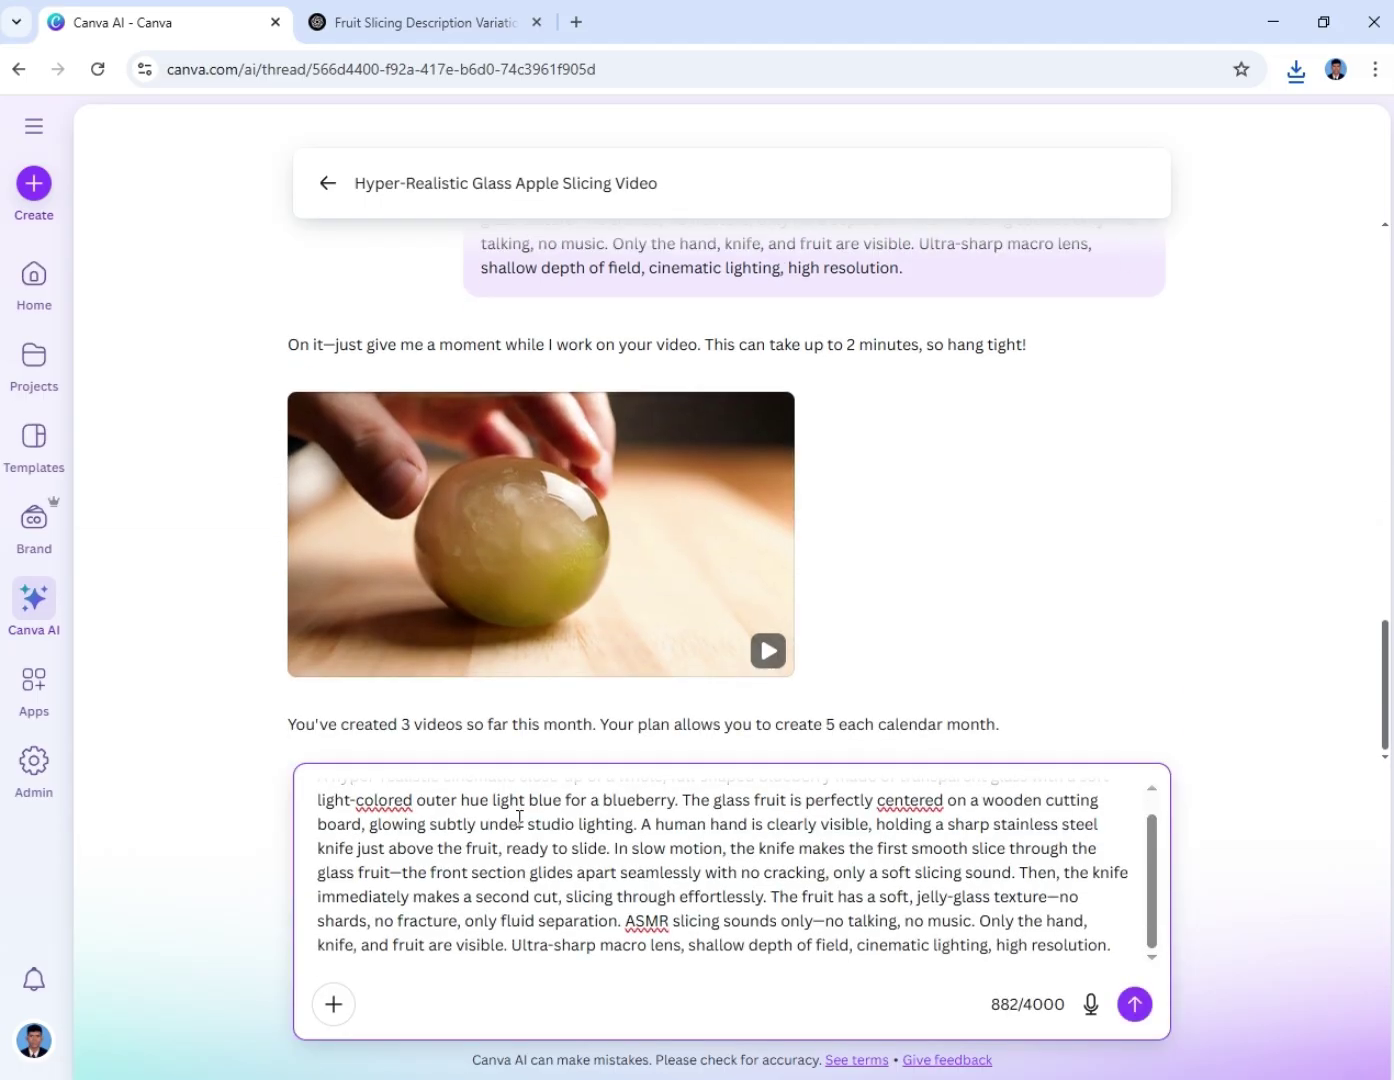
pyautogui.click(390, 800)
pyautogui.write('u')
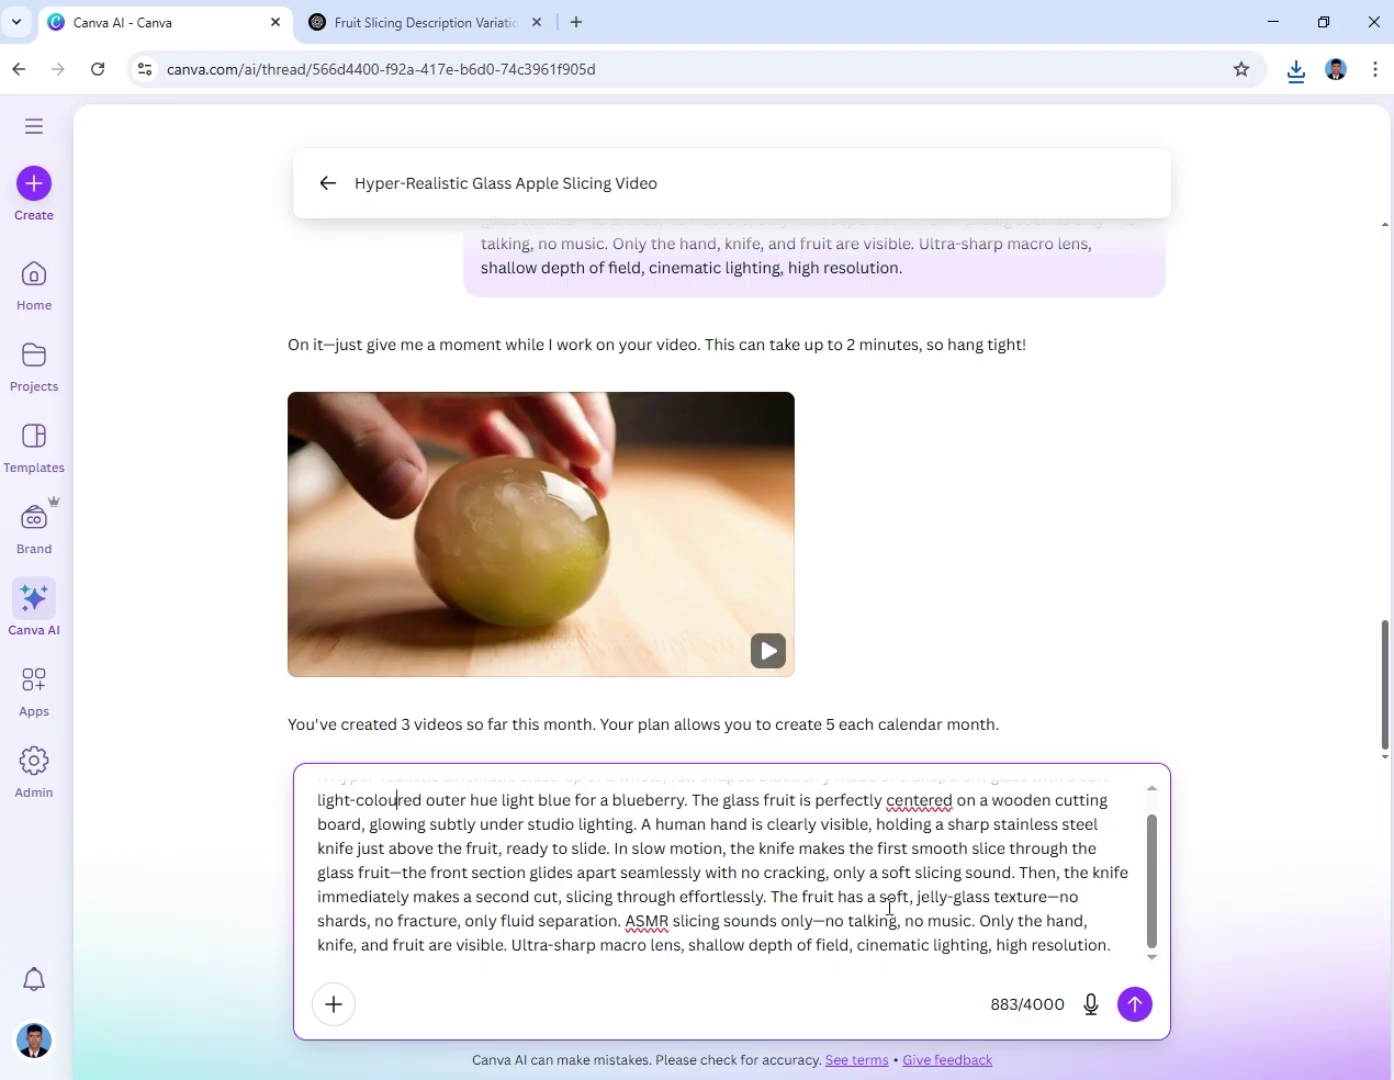
pyautogui.click(1134, 1004)
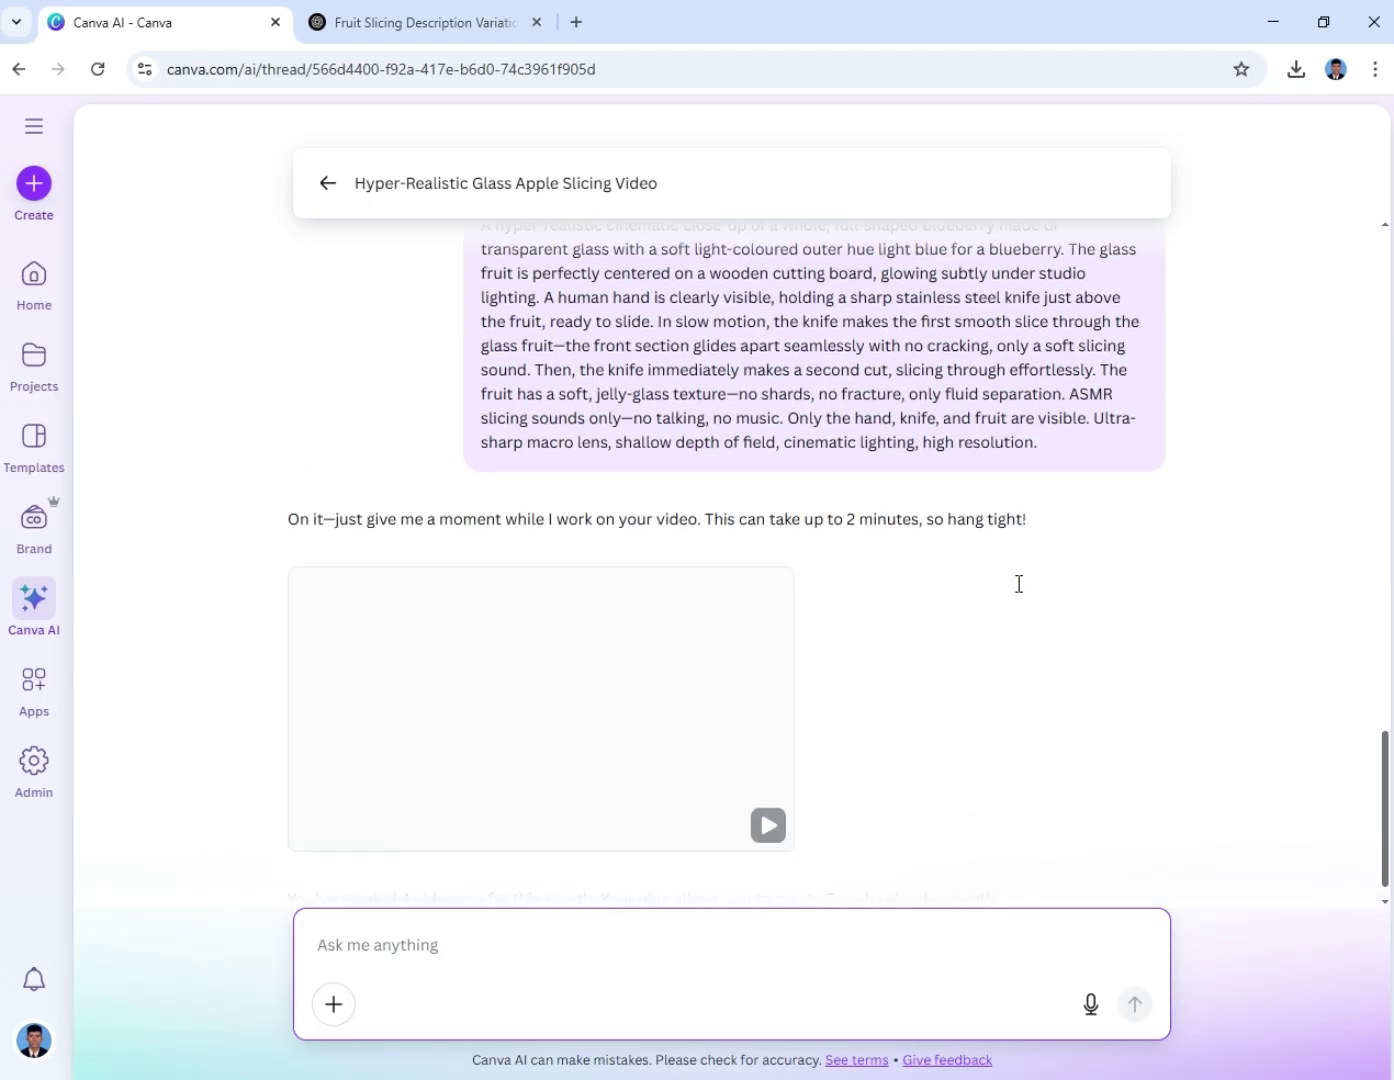
# Download the generated glass blueberry clip, play it in the large preview, and close the preview
pyautogui.scroll(3, 1017, 581)
pyautogui.scroll(-3, 887, 600)
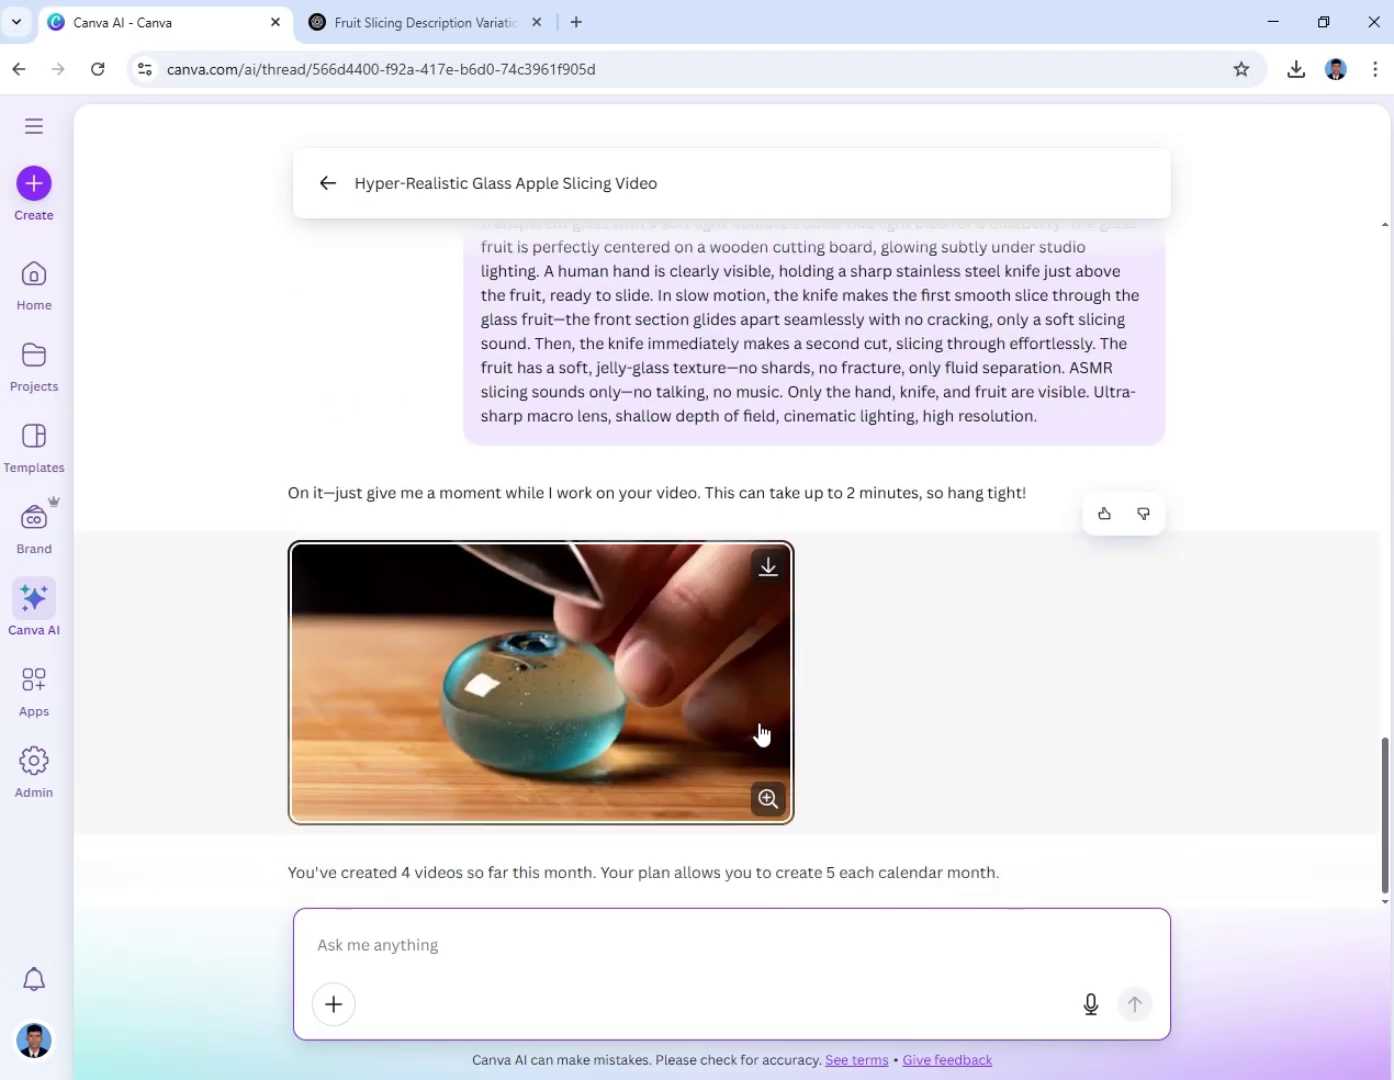
pyautogui.click(768, 572)
pyautogui.click(766, 570)
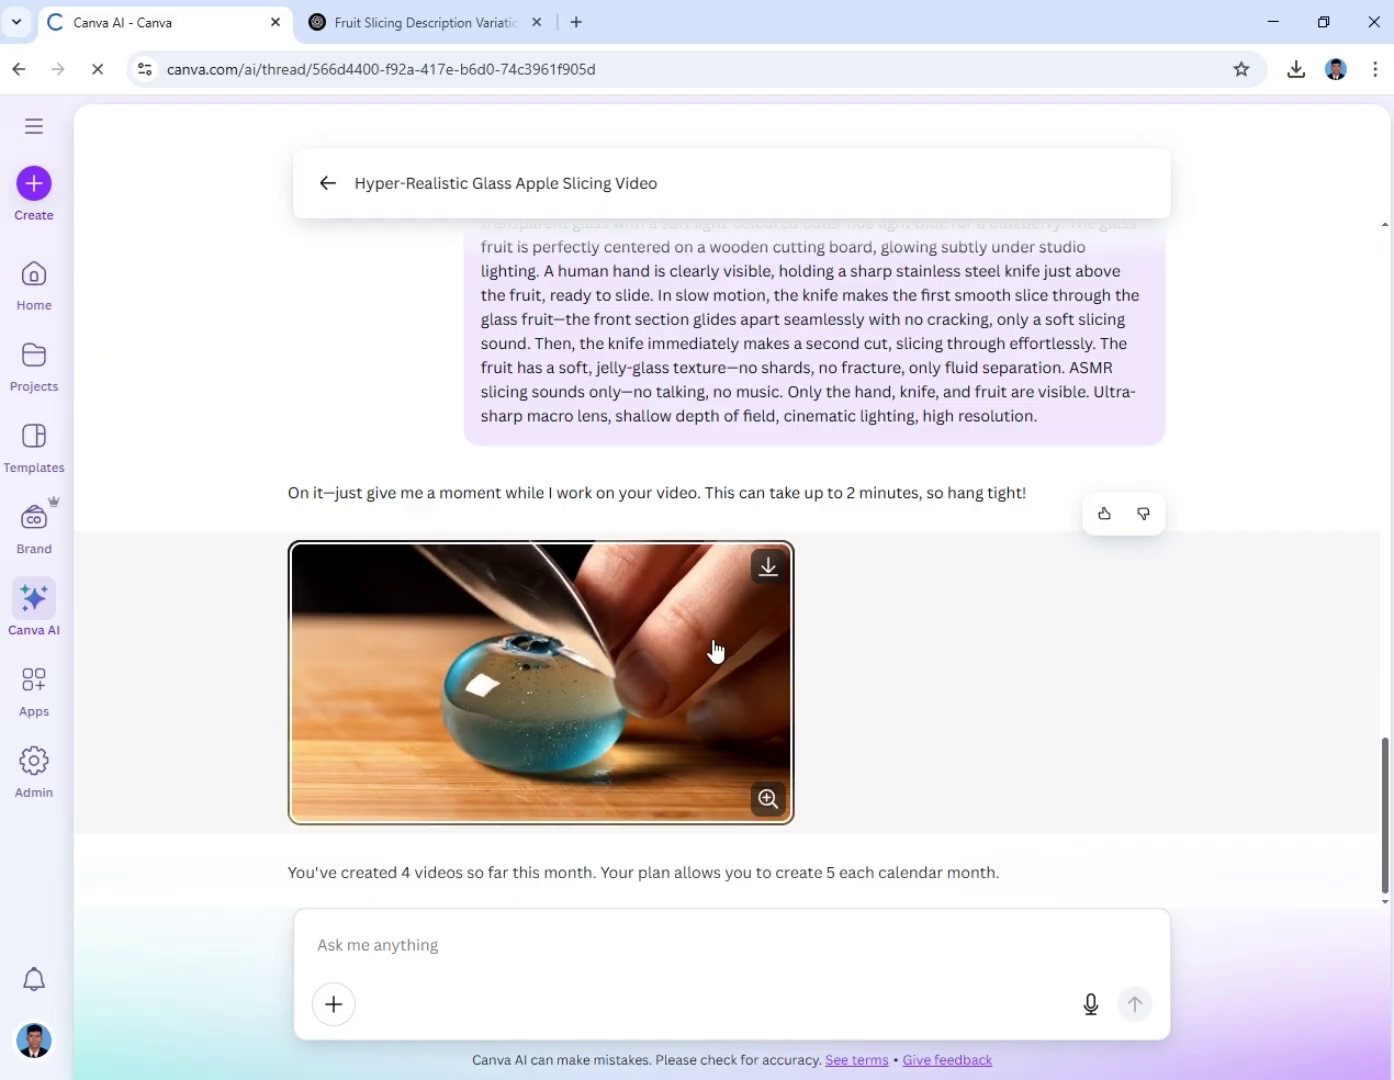
pyautogui.click(678, 655)
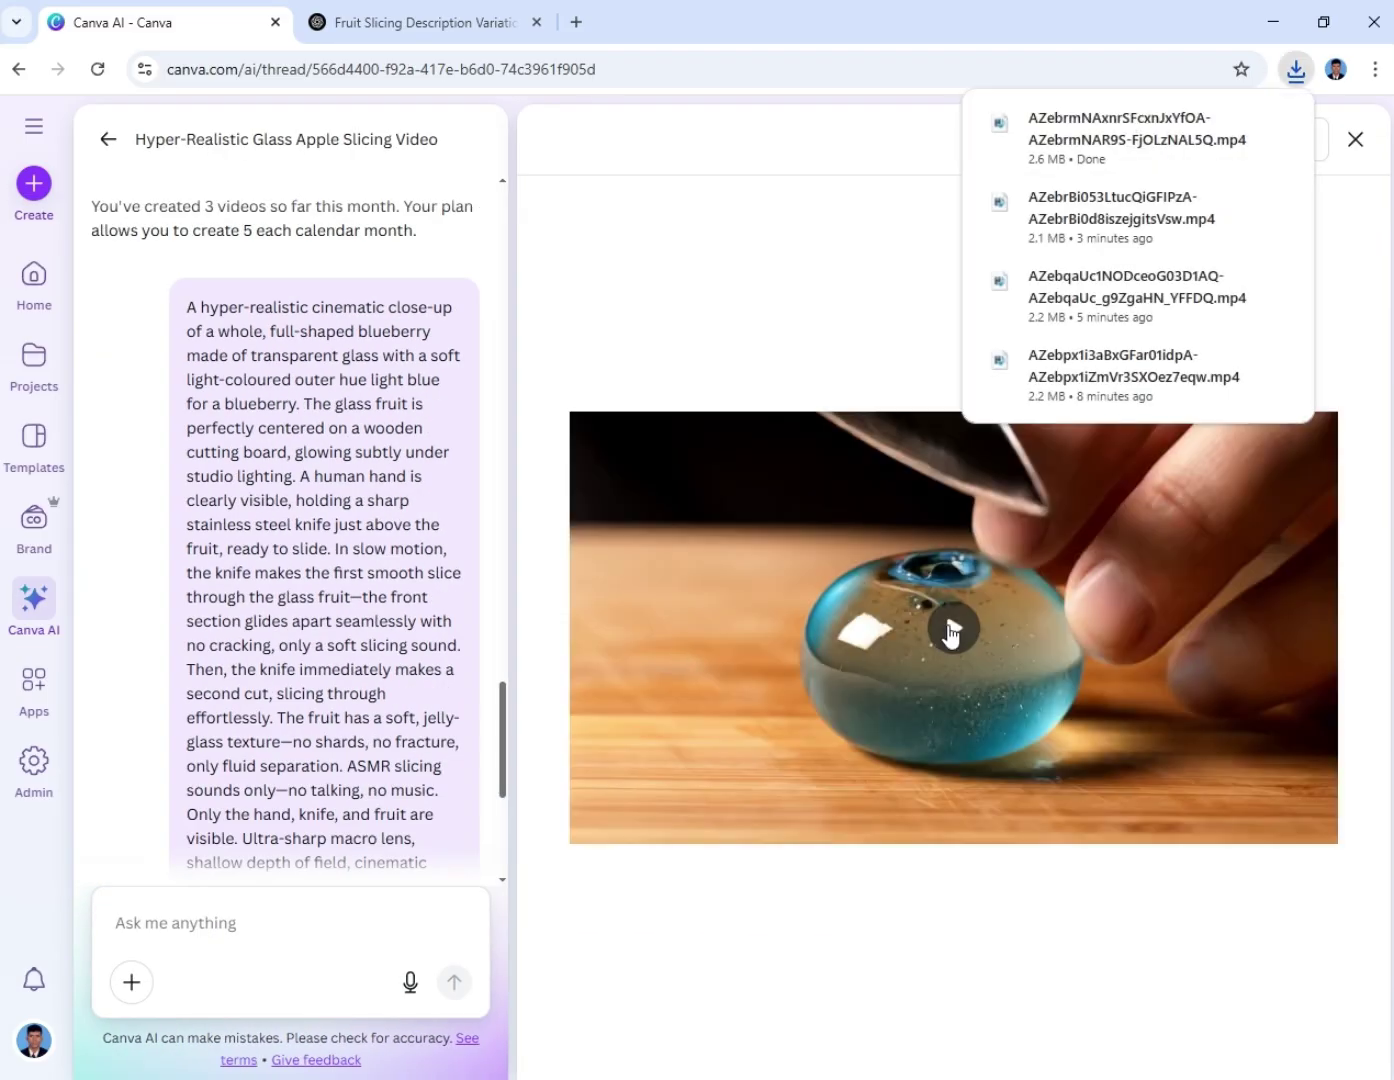
pyautogui.click(953, 629)
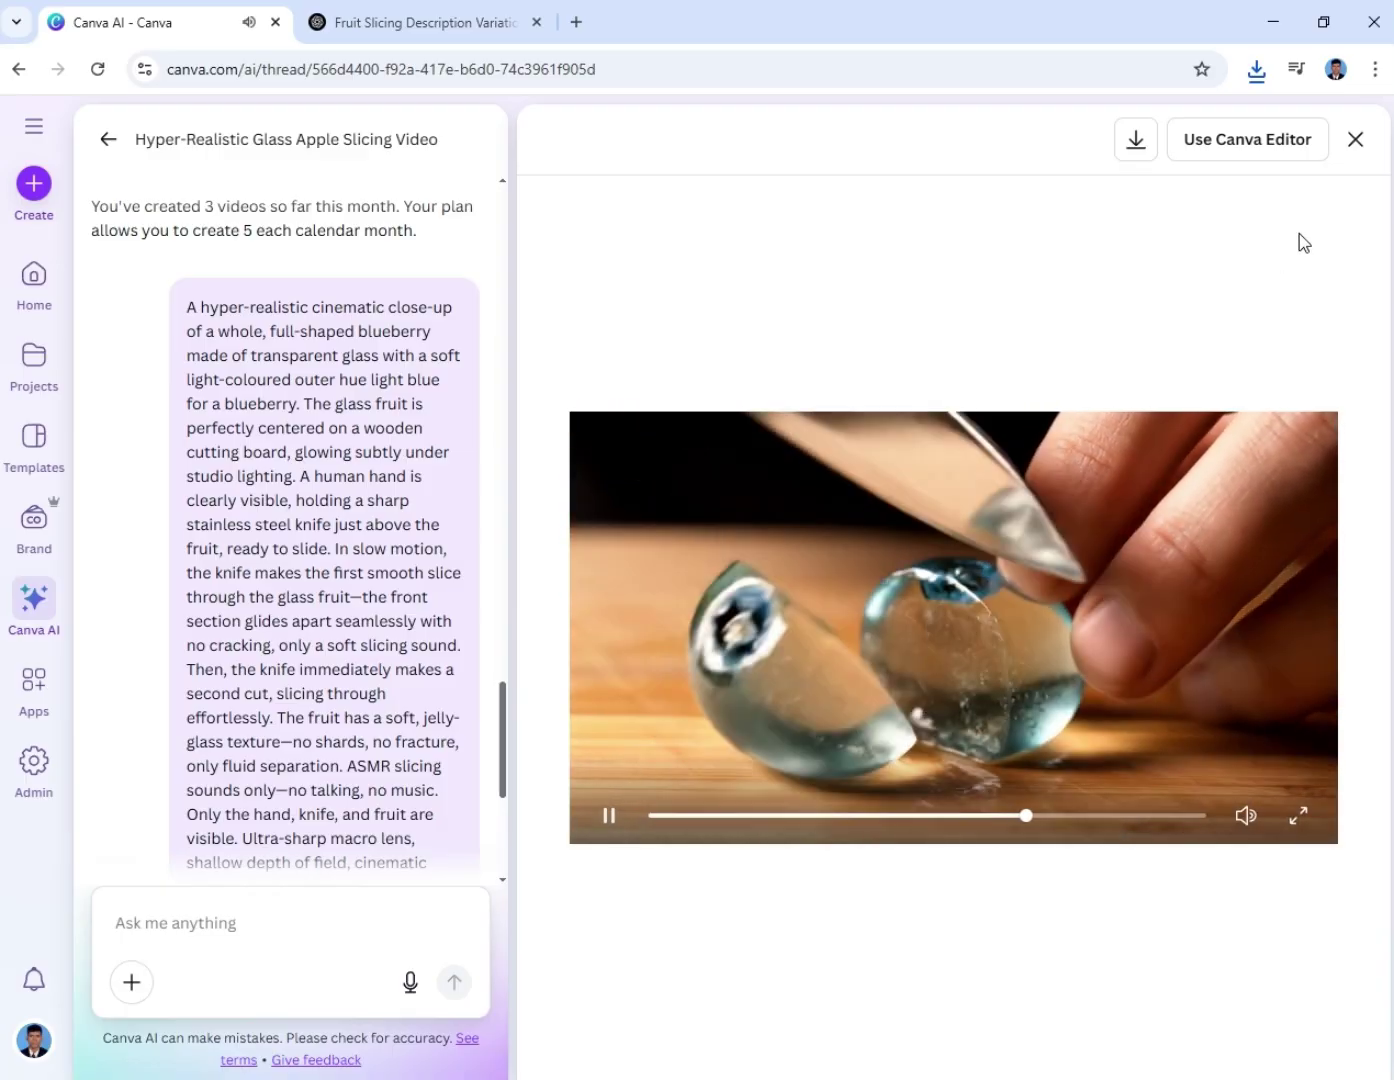
pyautogui.click(1355, 139)
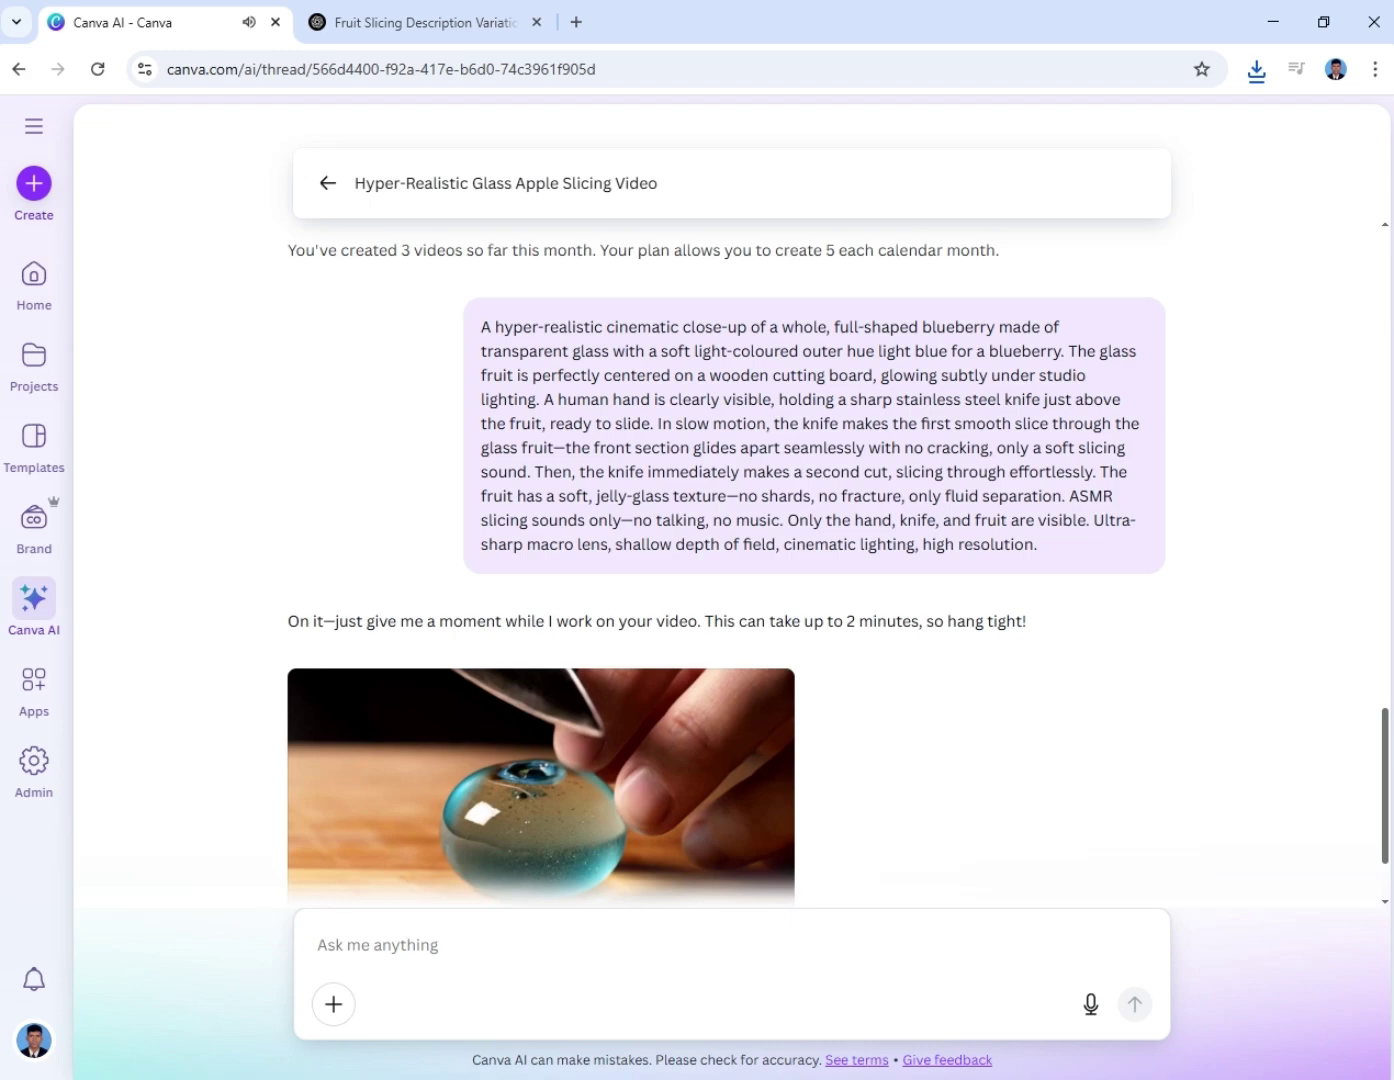
# Copy the full strawberry prompt from ChatGPT and paste it into the reply box of the Canva AI chat
pyautogui.click(399, 20)
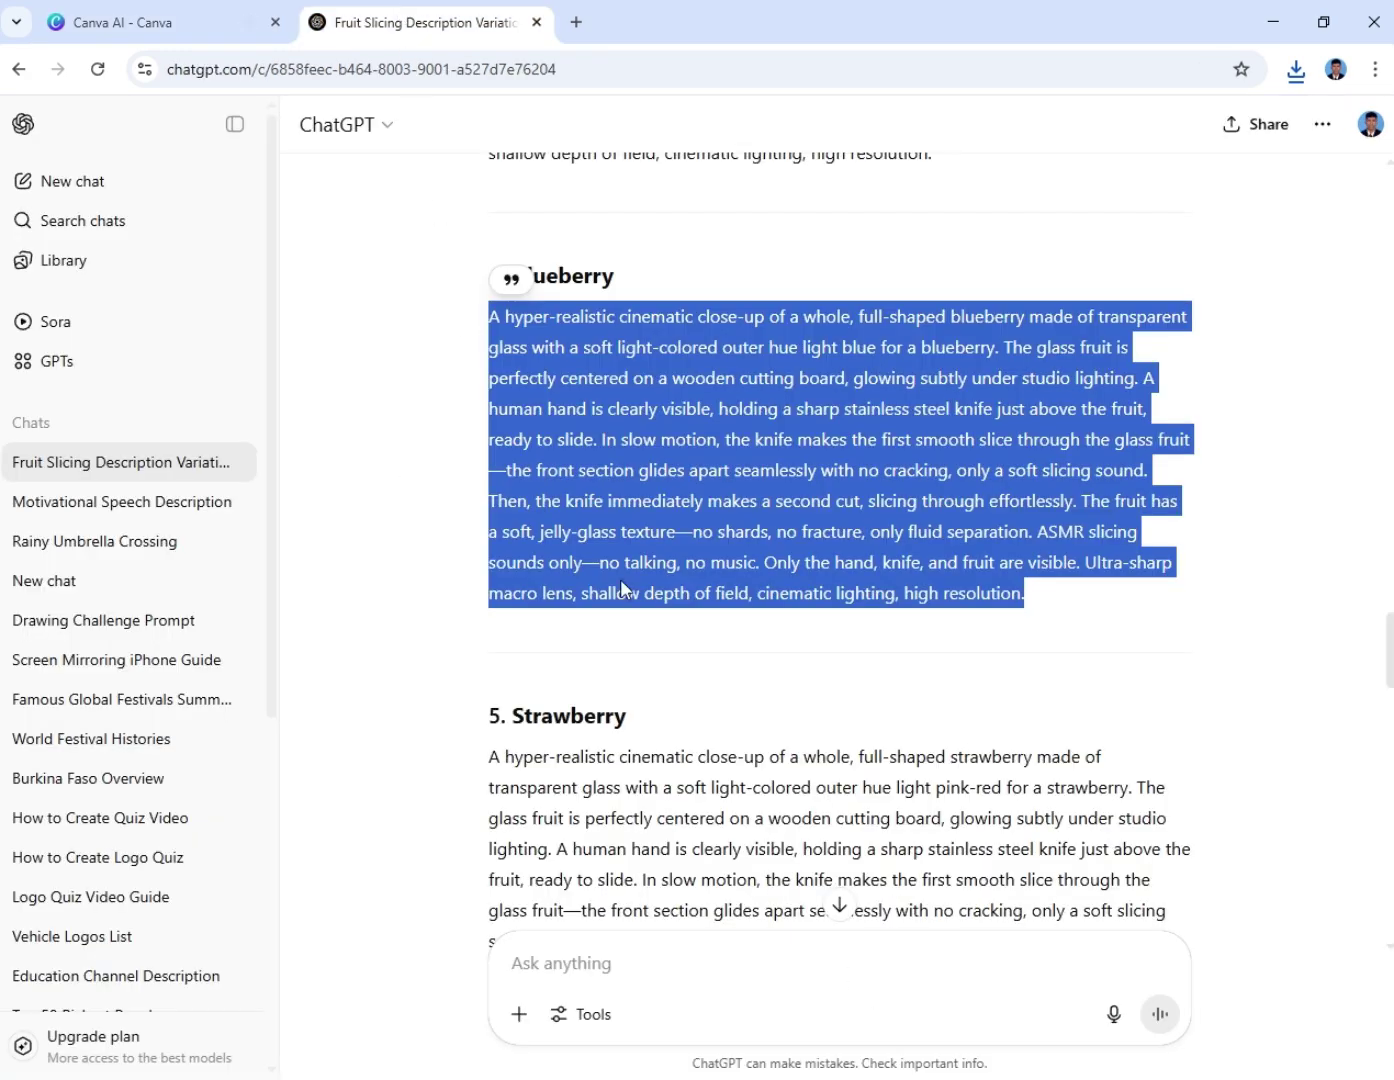
pyautogui.scroll(-3, 677, 591)
pyautogui.moveTo(1122, 723); pyautogui.dragTo(300, 431)
pyautogui.hotkey('ctrl', 'c')
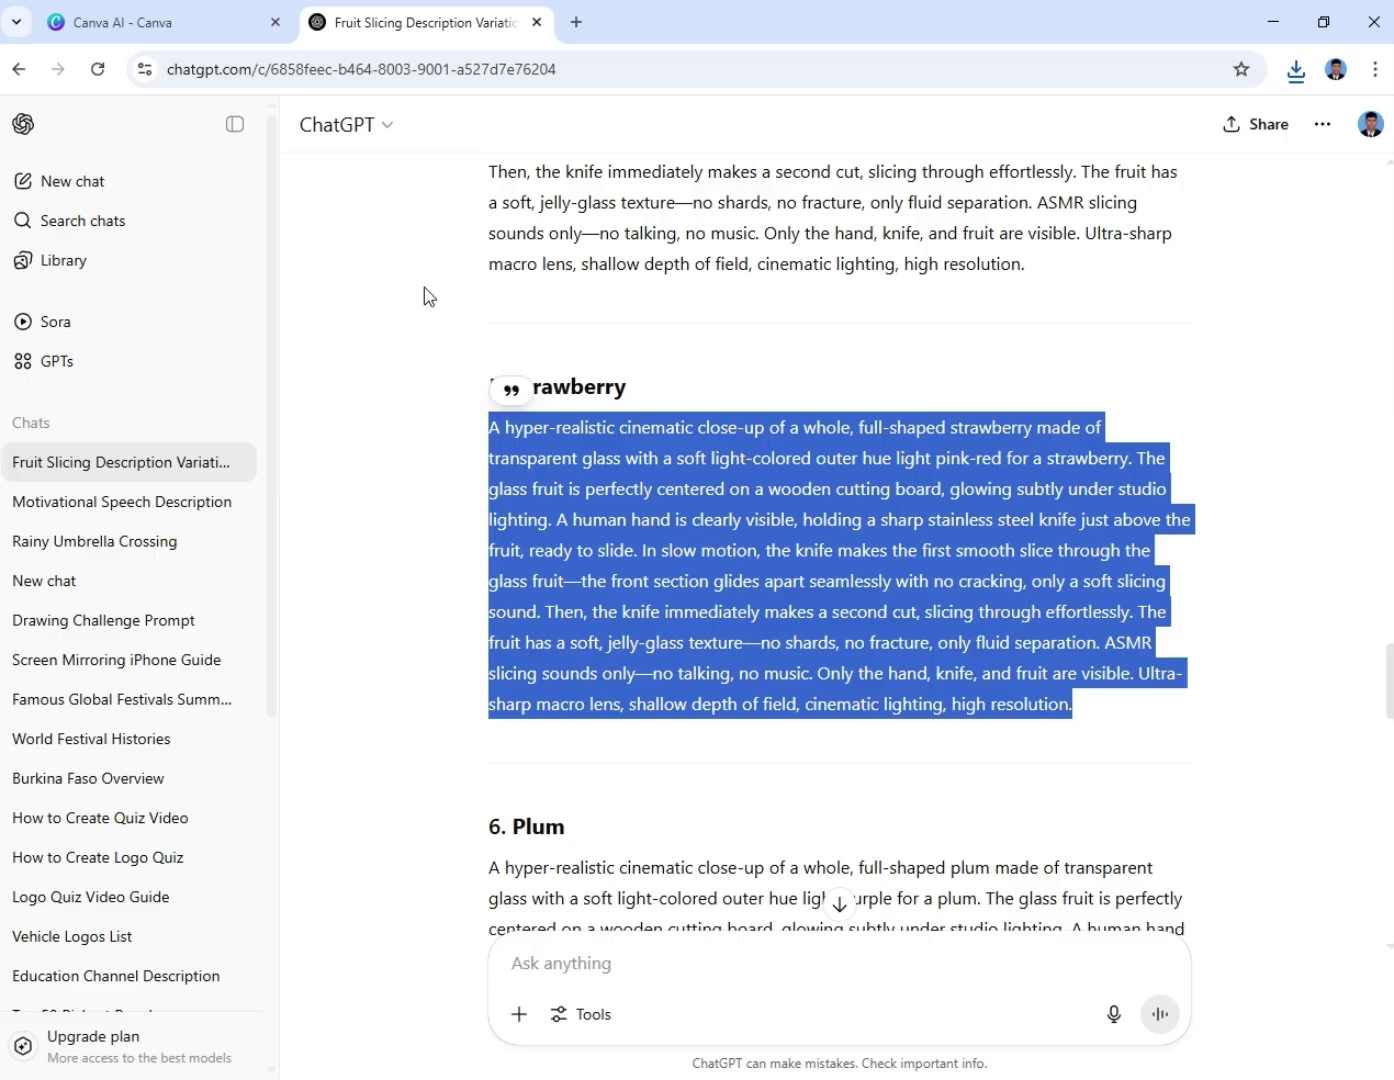
pyautogui.click(199, 12)
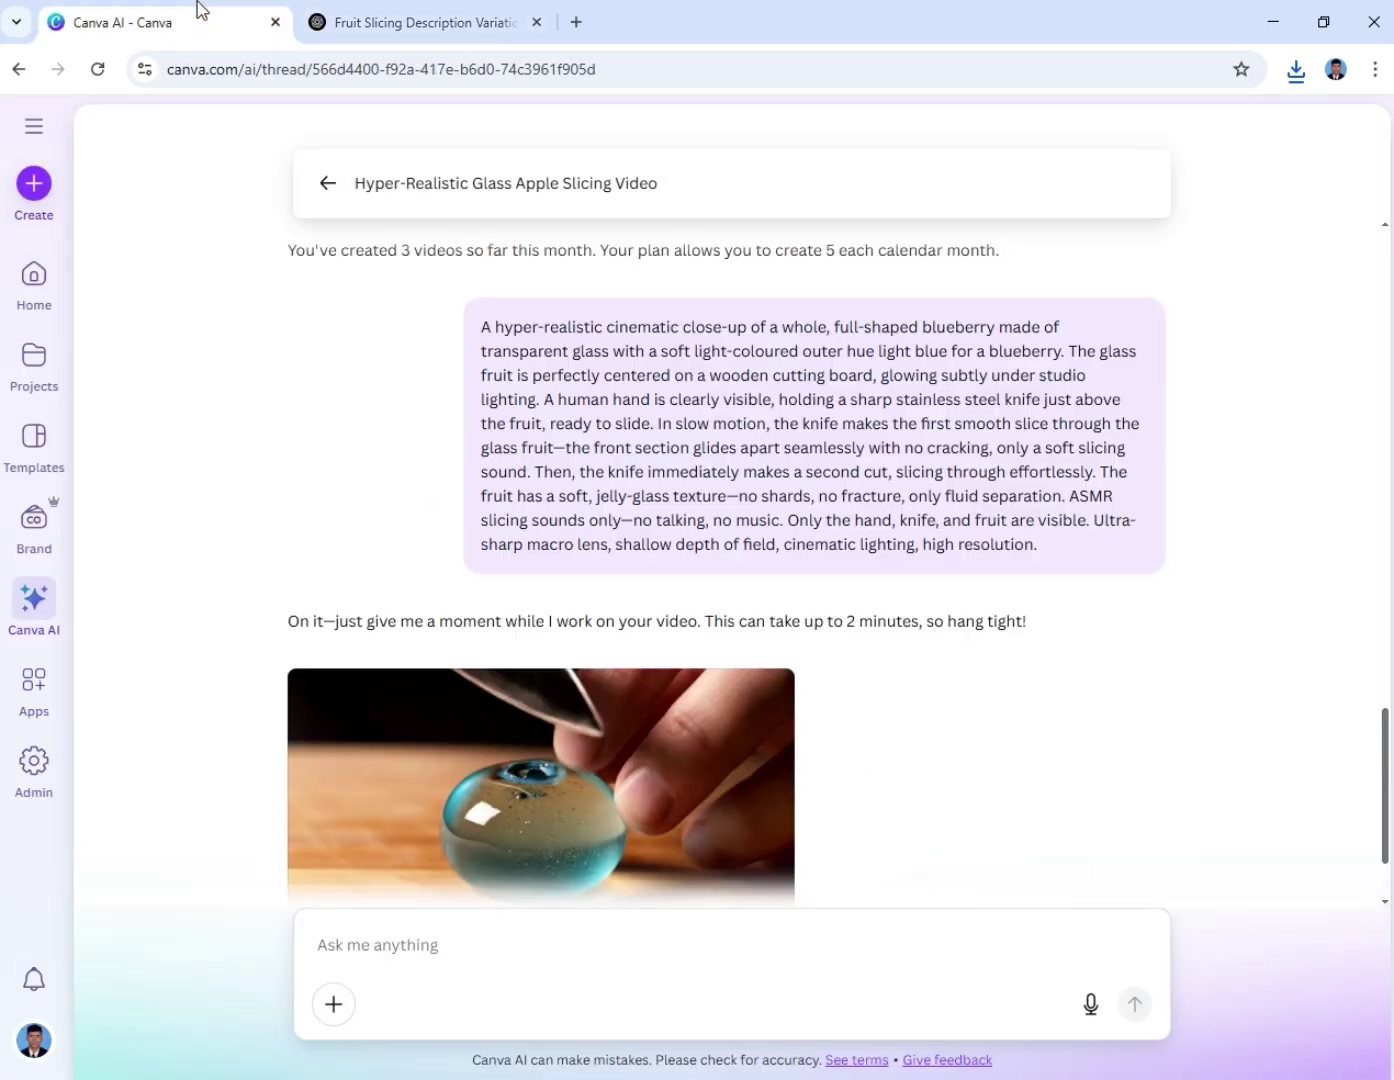
pyautogui.click(477, 935)
pyautogui.hotkey('ctrl', 'v')
# Replace "colored" with the suggested spelling "coloured" in the strawberry prompt and submit it in the same chat
pyautogui.rightClick(398, 813)
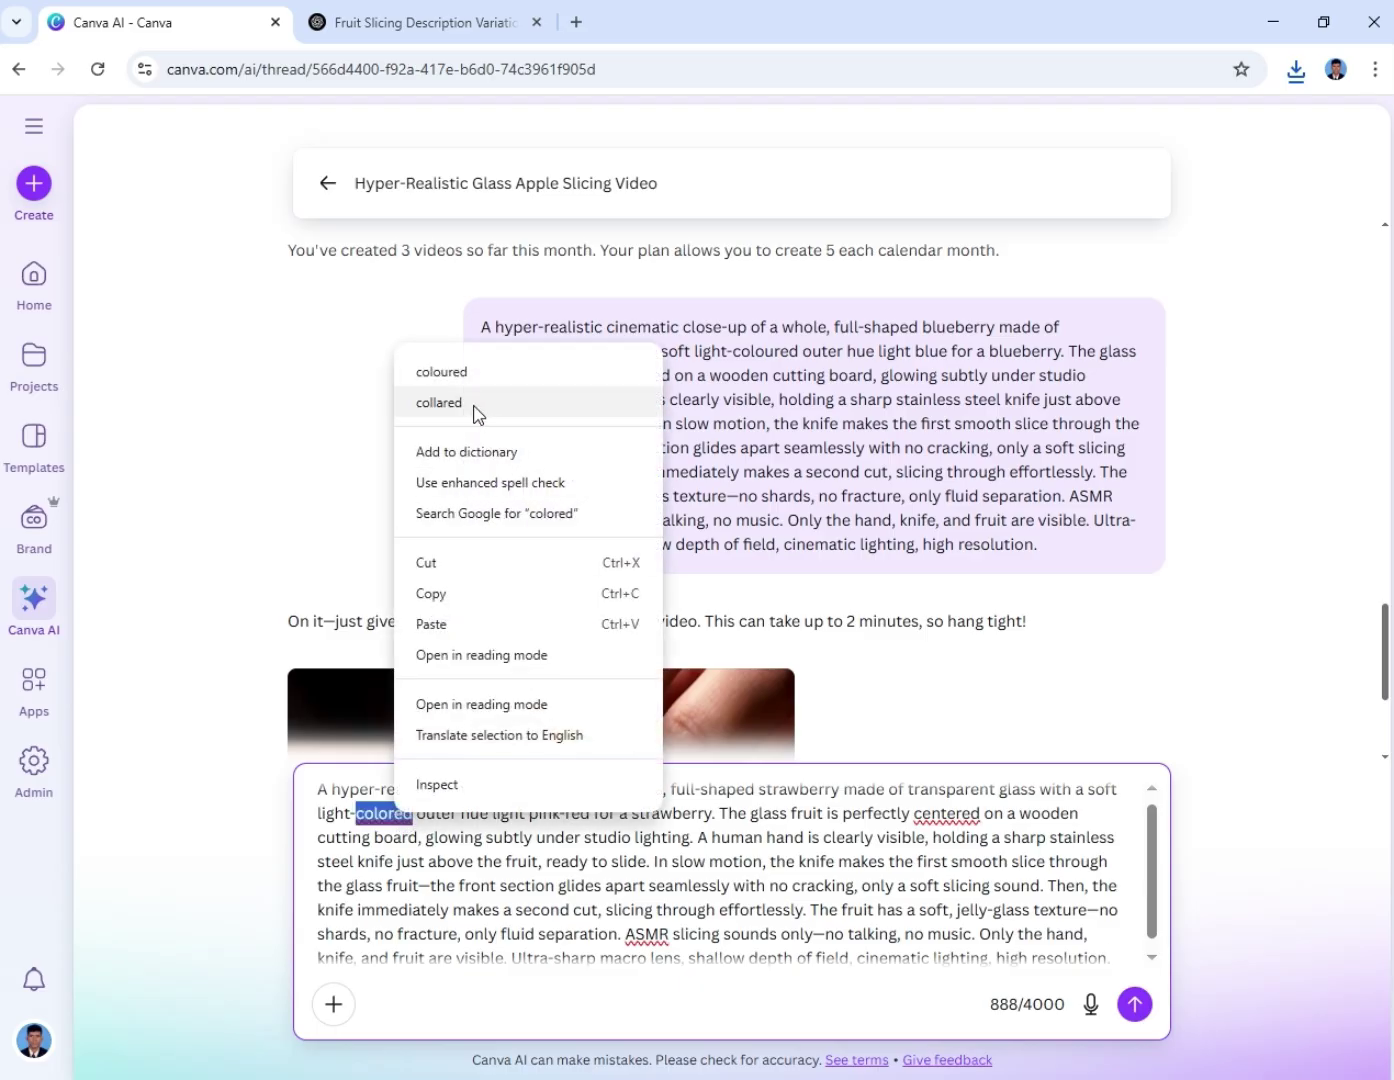
pyautogui.click(441, 373)
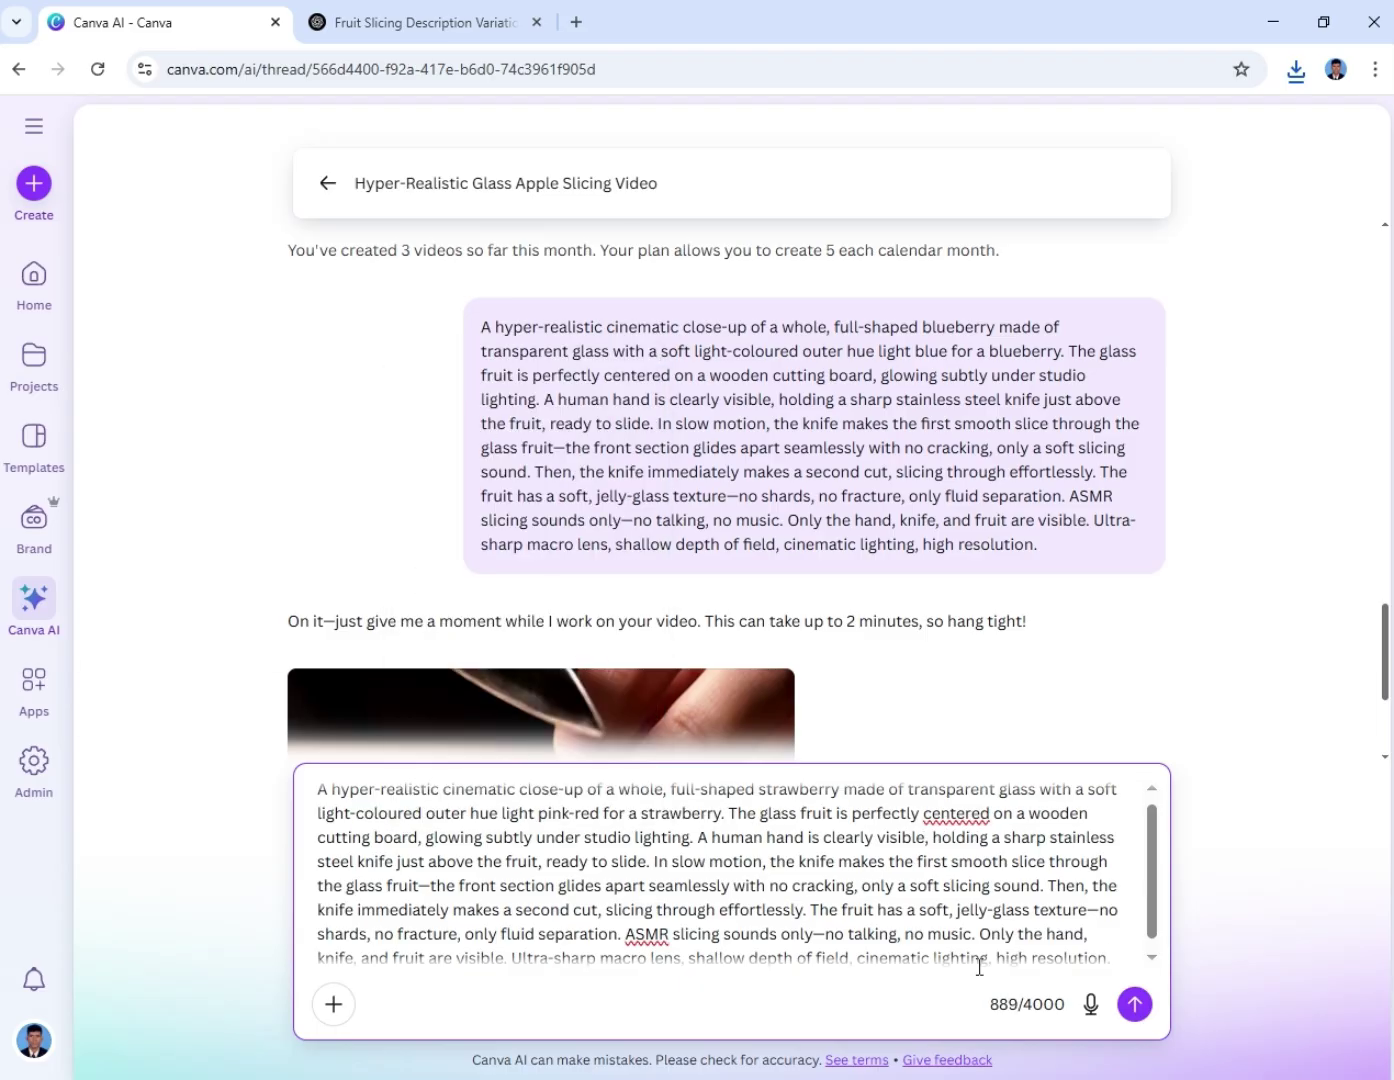
pyautogui.click(1135, 1004)
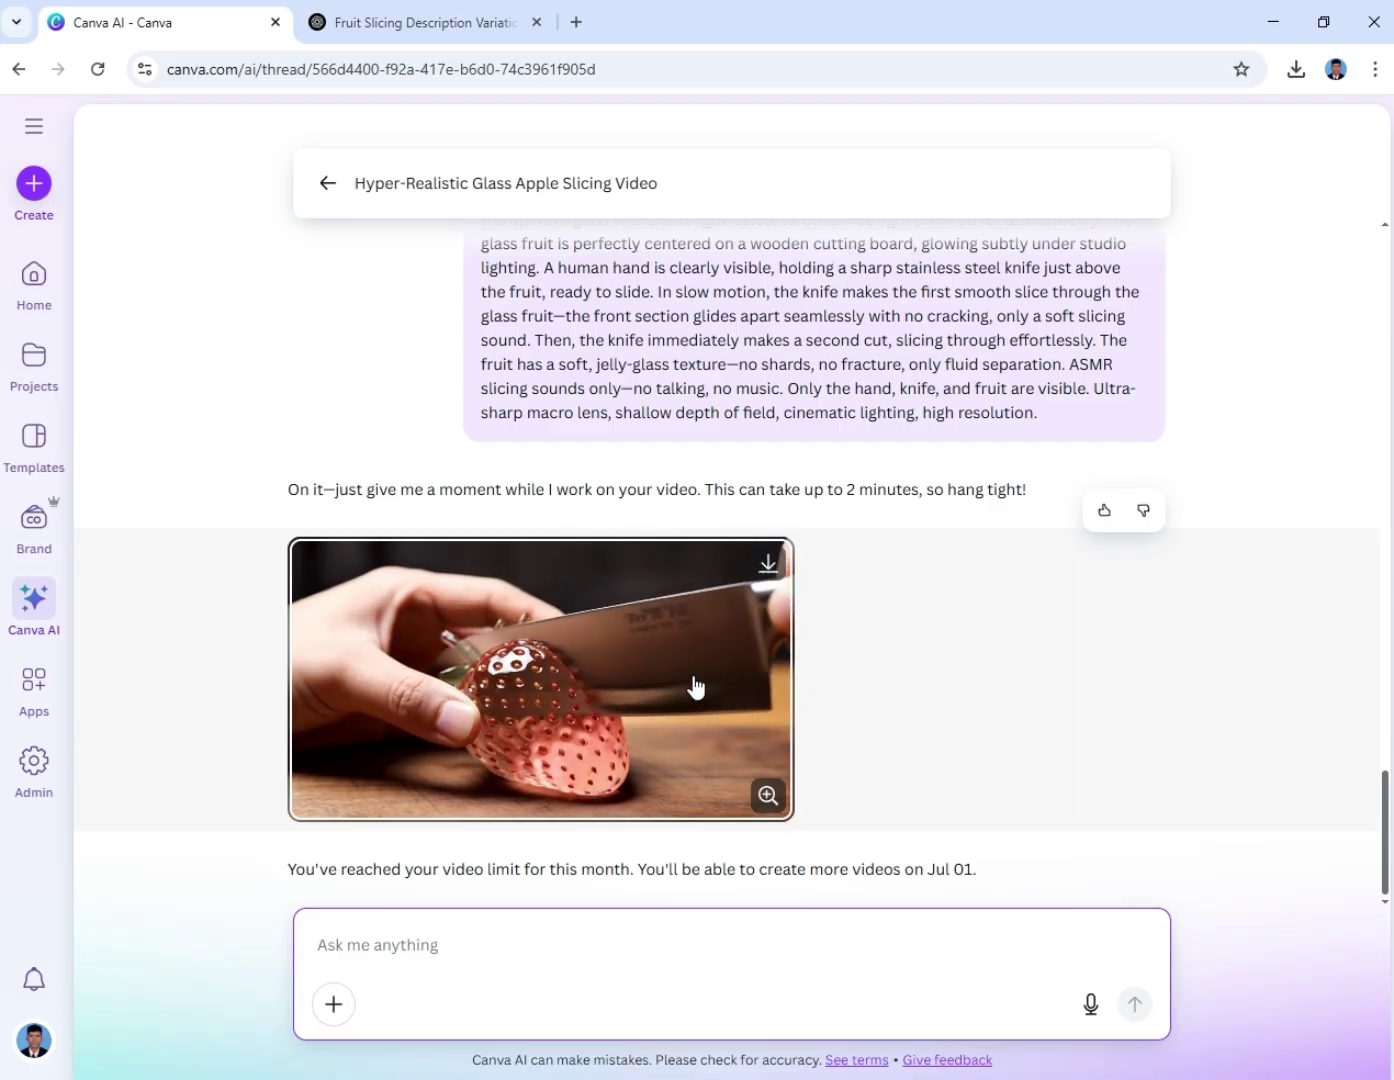
# Download the generated glass strawberry clip
pyautogui.click(768, 566)
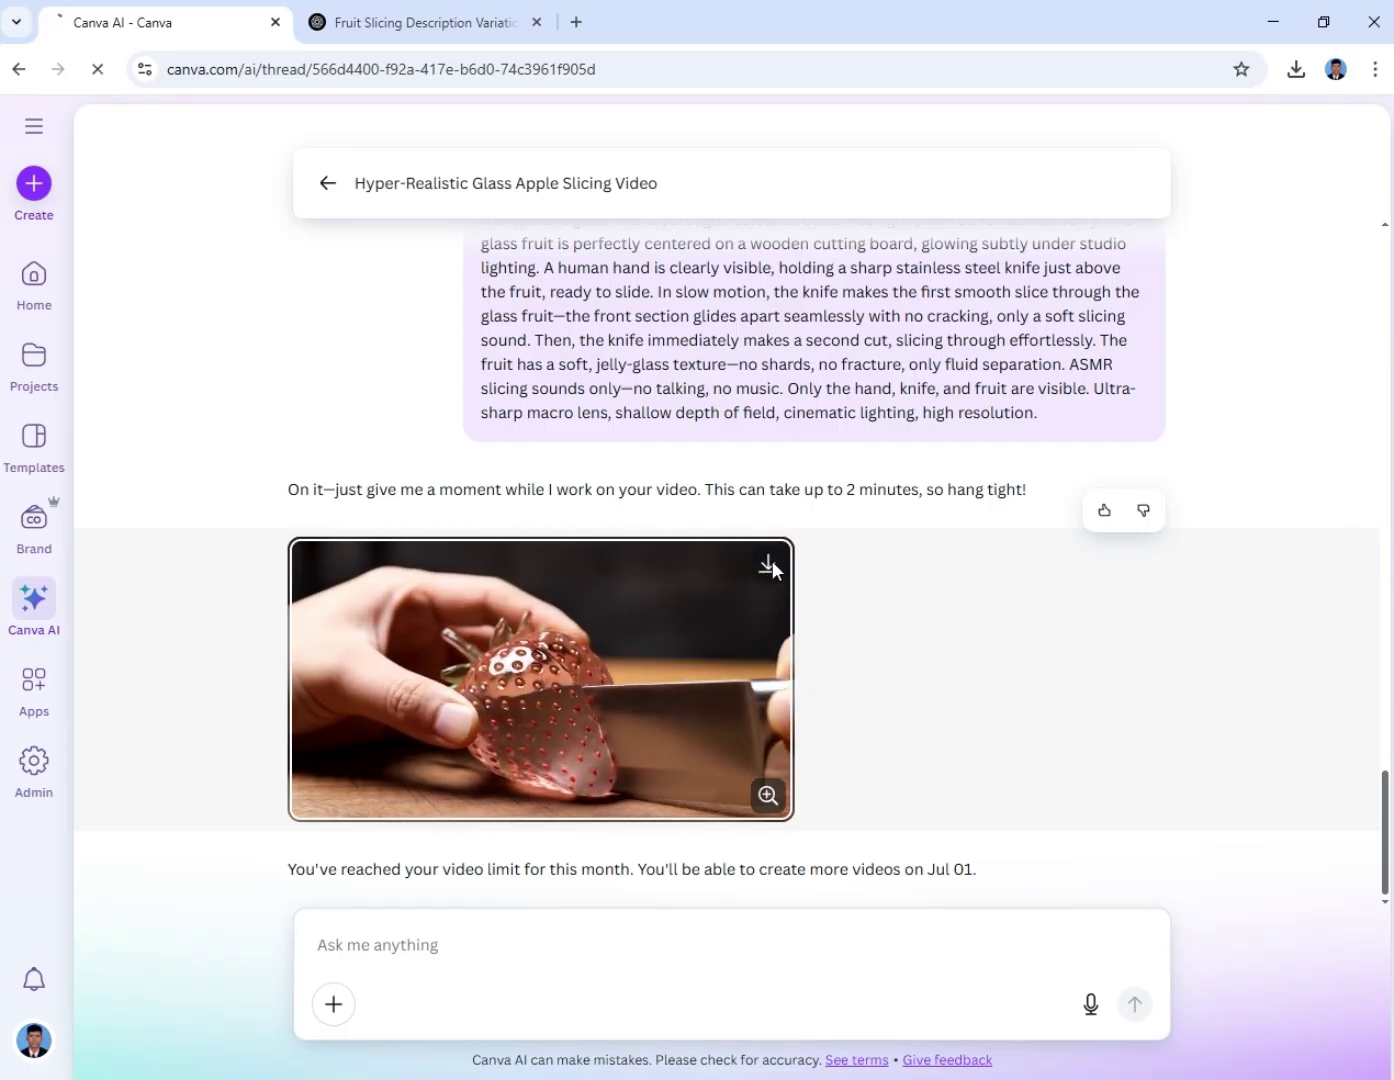